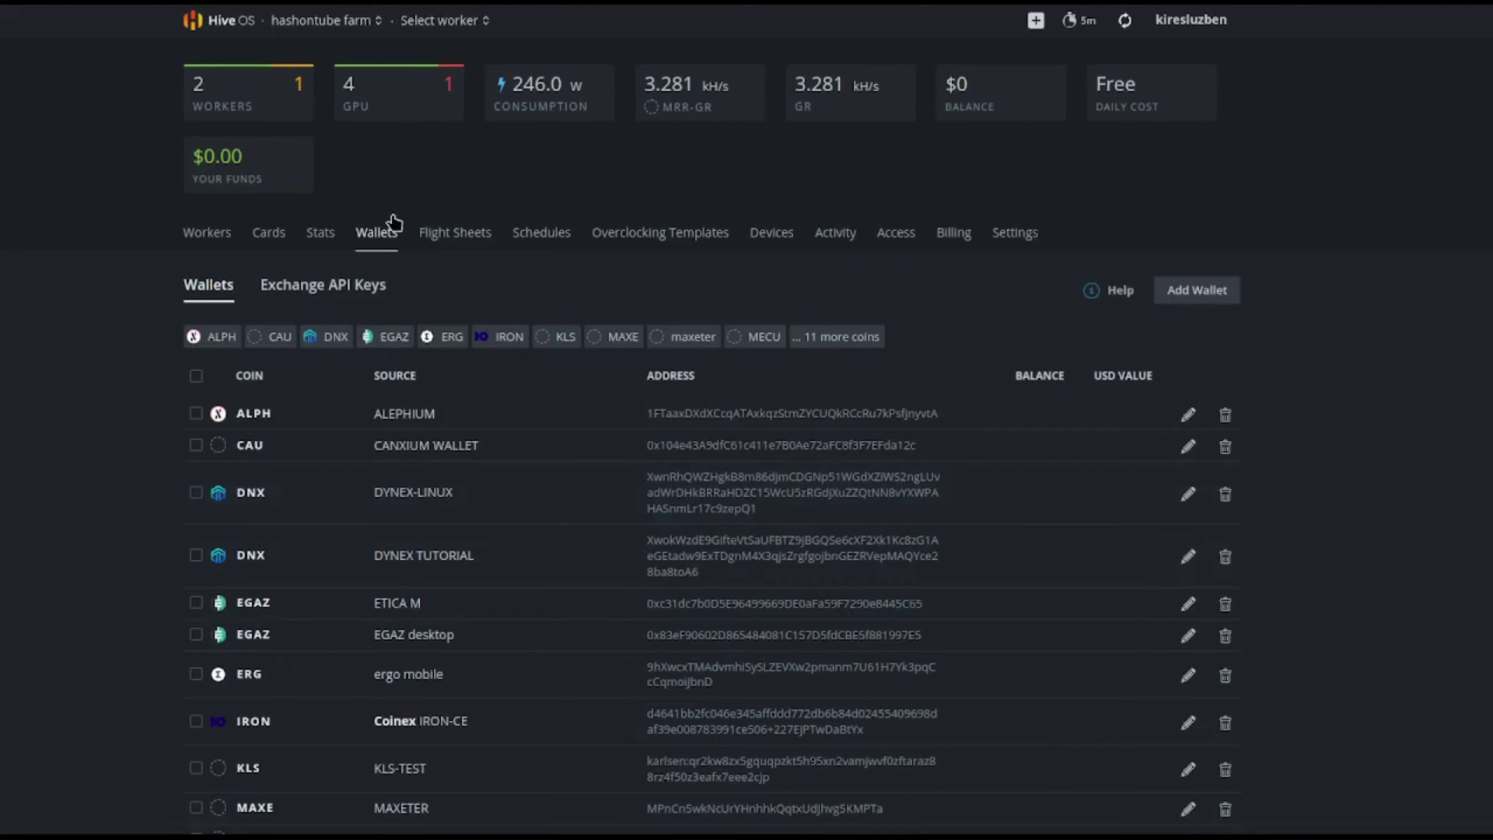
Start a new wallet and choose RTC as its coin.
{"action": "left_click", "coordinate": [1196, 291]}
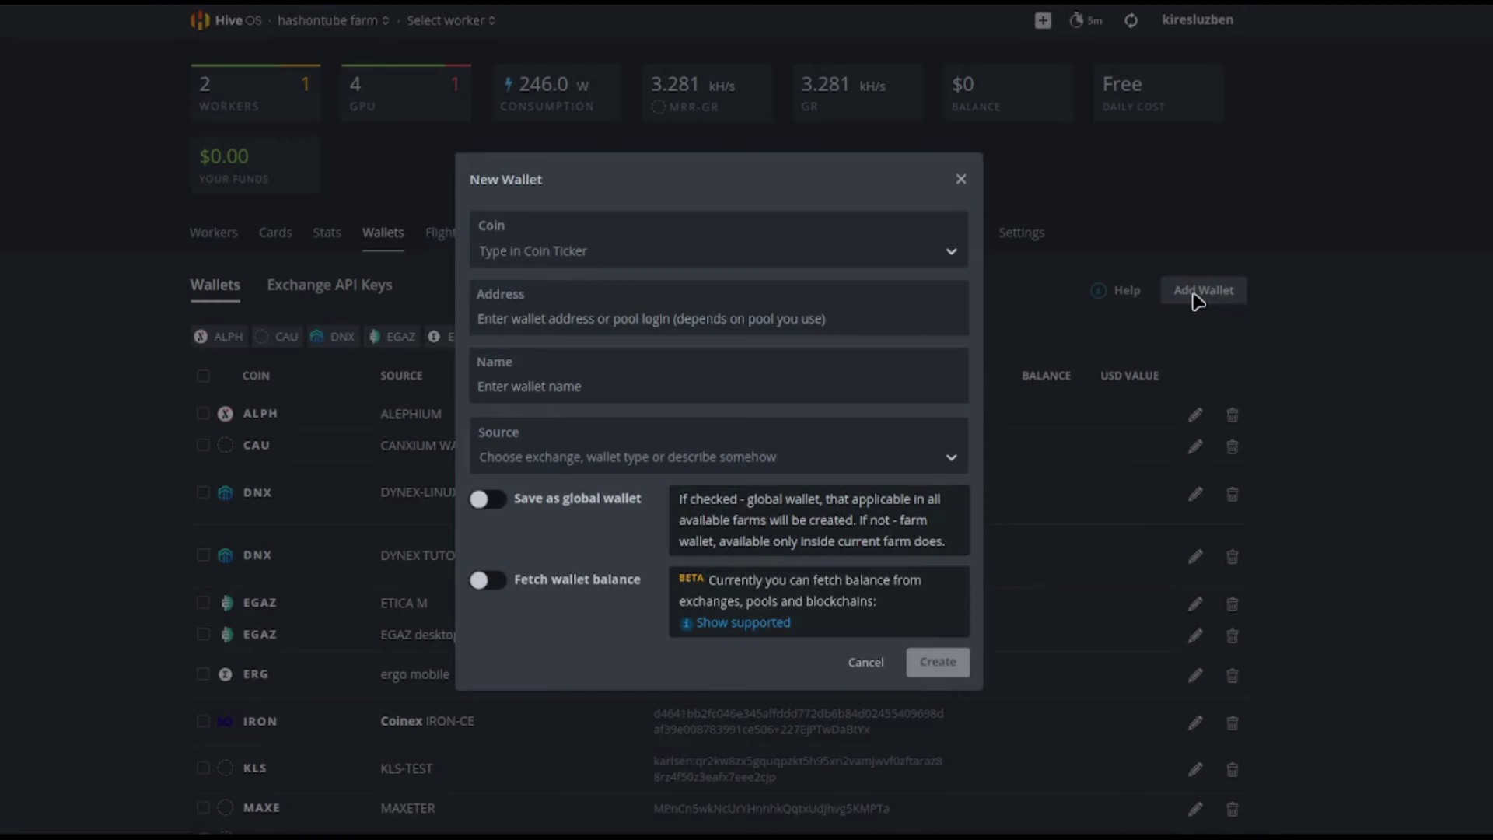
{"action": "left_click", "coordinate": [609, 255]}
{"action": "type", "text": "rt"}
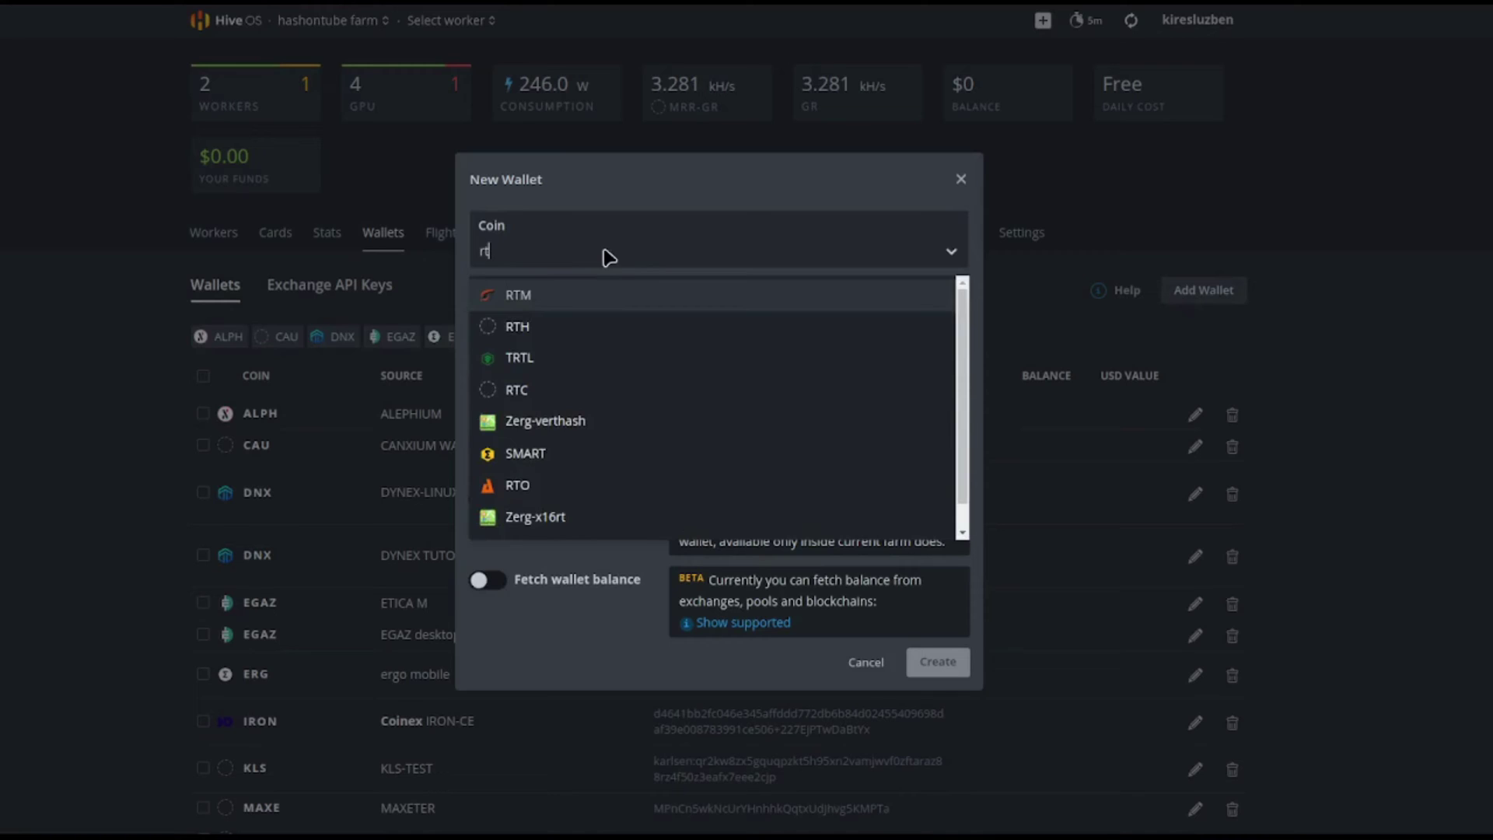
{"action": "left_click", "coordinate": [527, 391]}
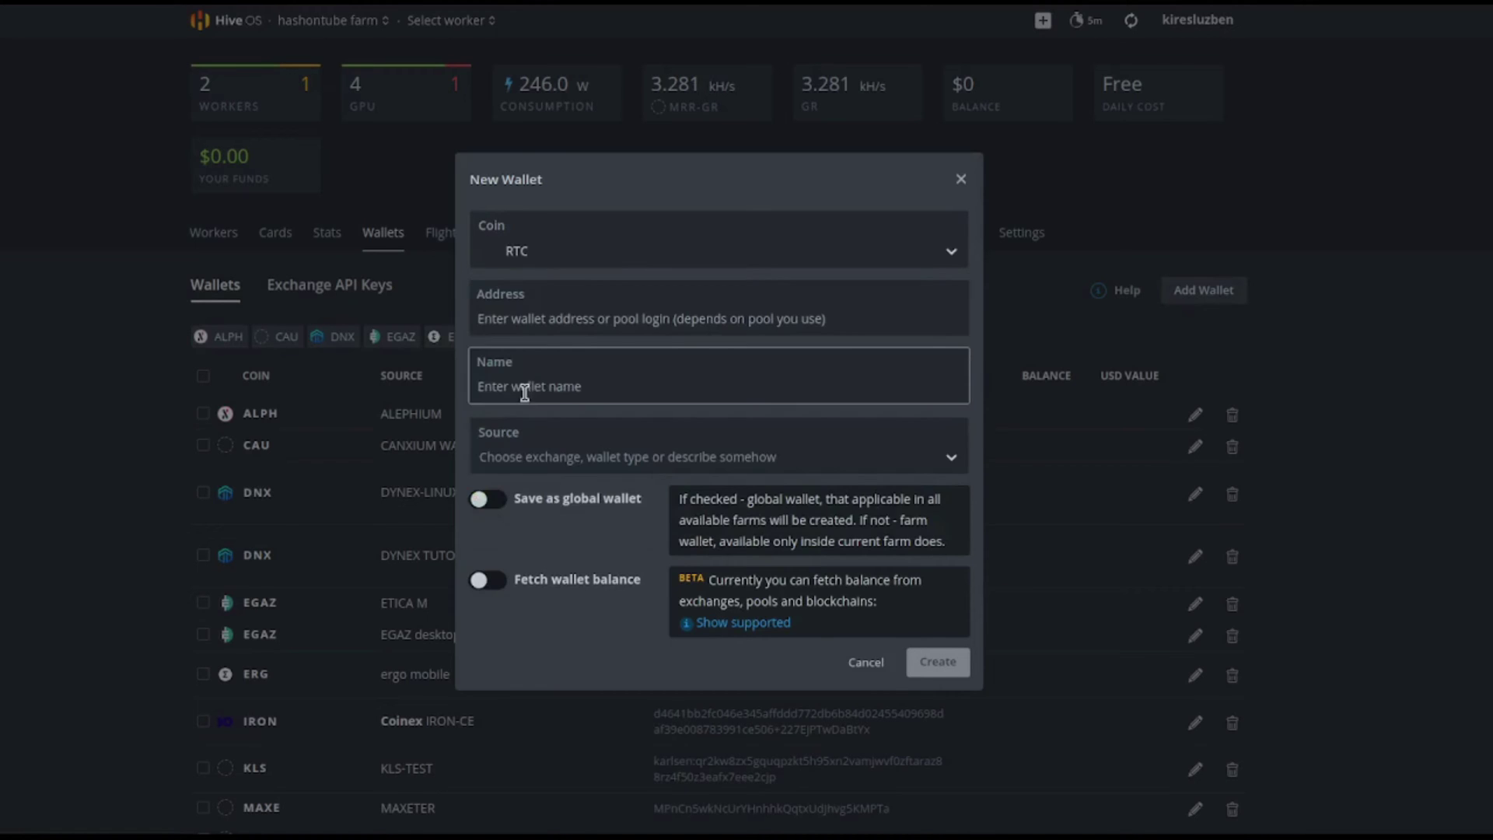
Paste the RTC wallet address, name it REACTION WALLET, and create the wallet.
{"action": "left_click", "coordinate": [576, 314]}
{"action": "scroll", "coordinate": [622, 482], "scroll_direction": "down", "scroll_amount": 1}
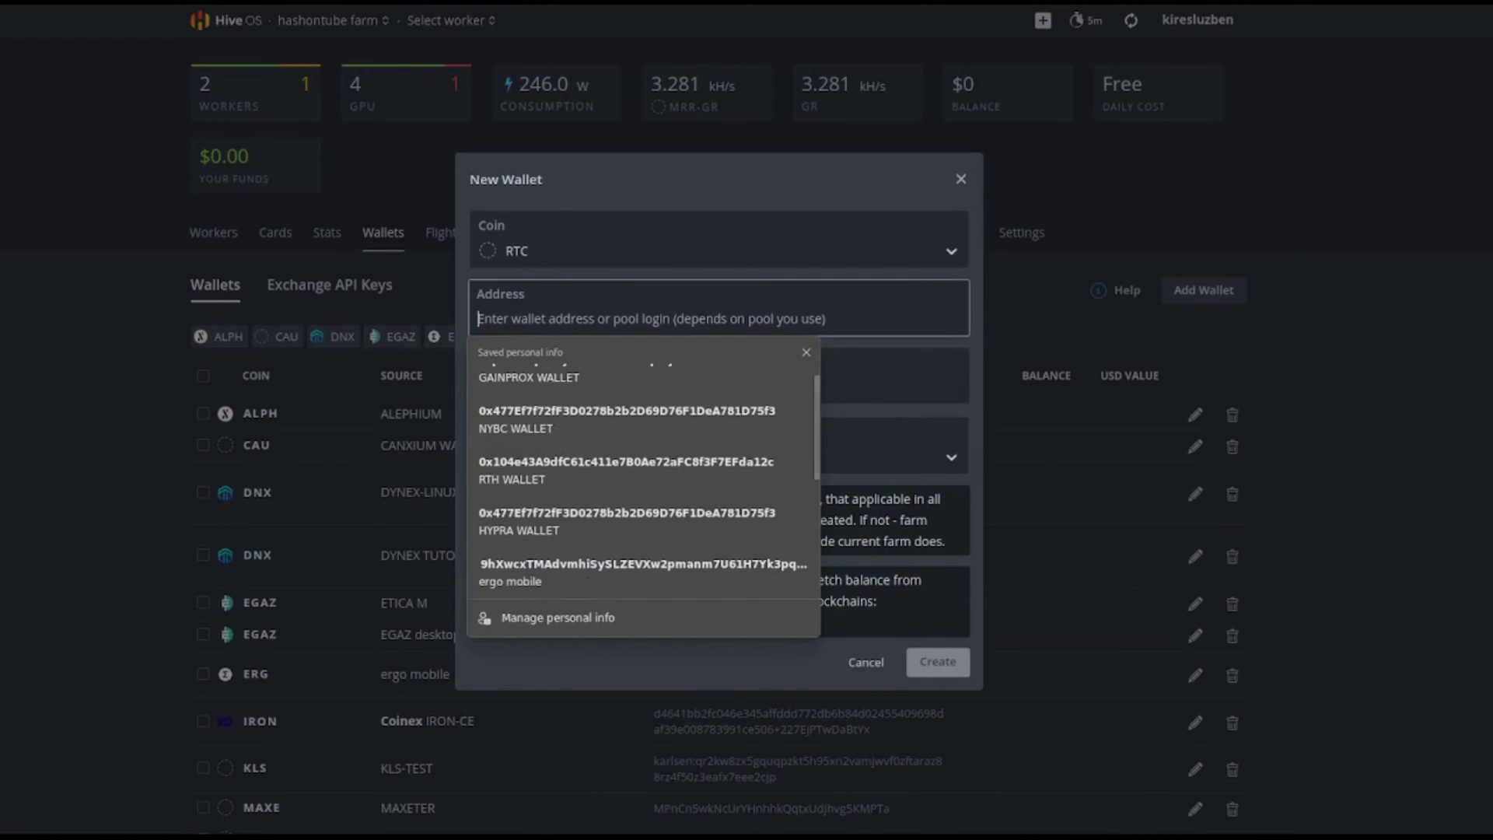
{"action": "left_click", "coordinate": [459, 53]}
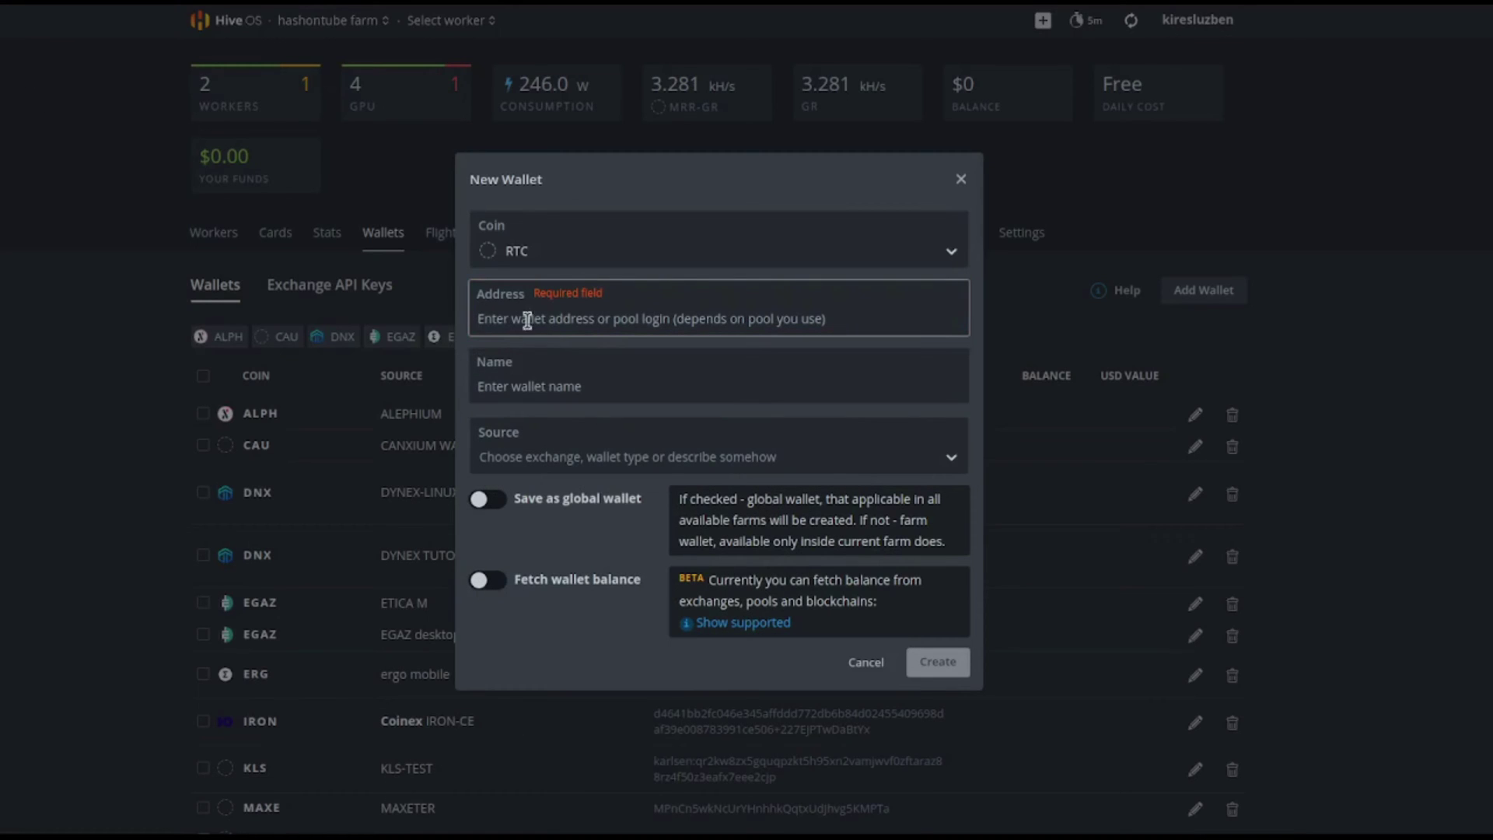
{"action": "type", "text": "RgW9oCfWzKmb2X3outyQuMpZbxz7AvE4vH"}
{"action": "left_click", "coordinate": [542, 385]}
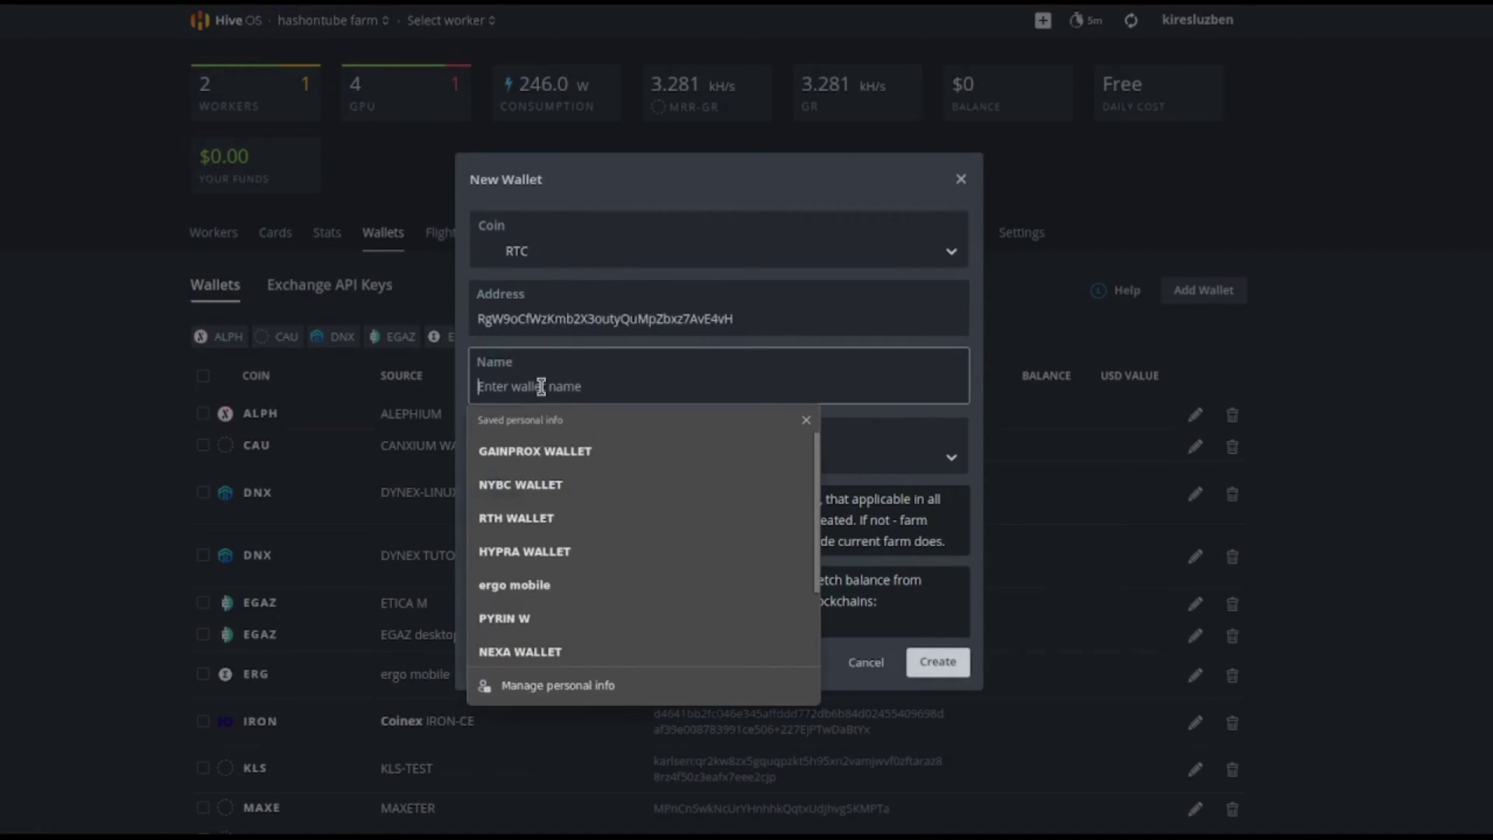
{"action": "type", "text": "REACTION WALLET"}
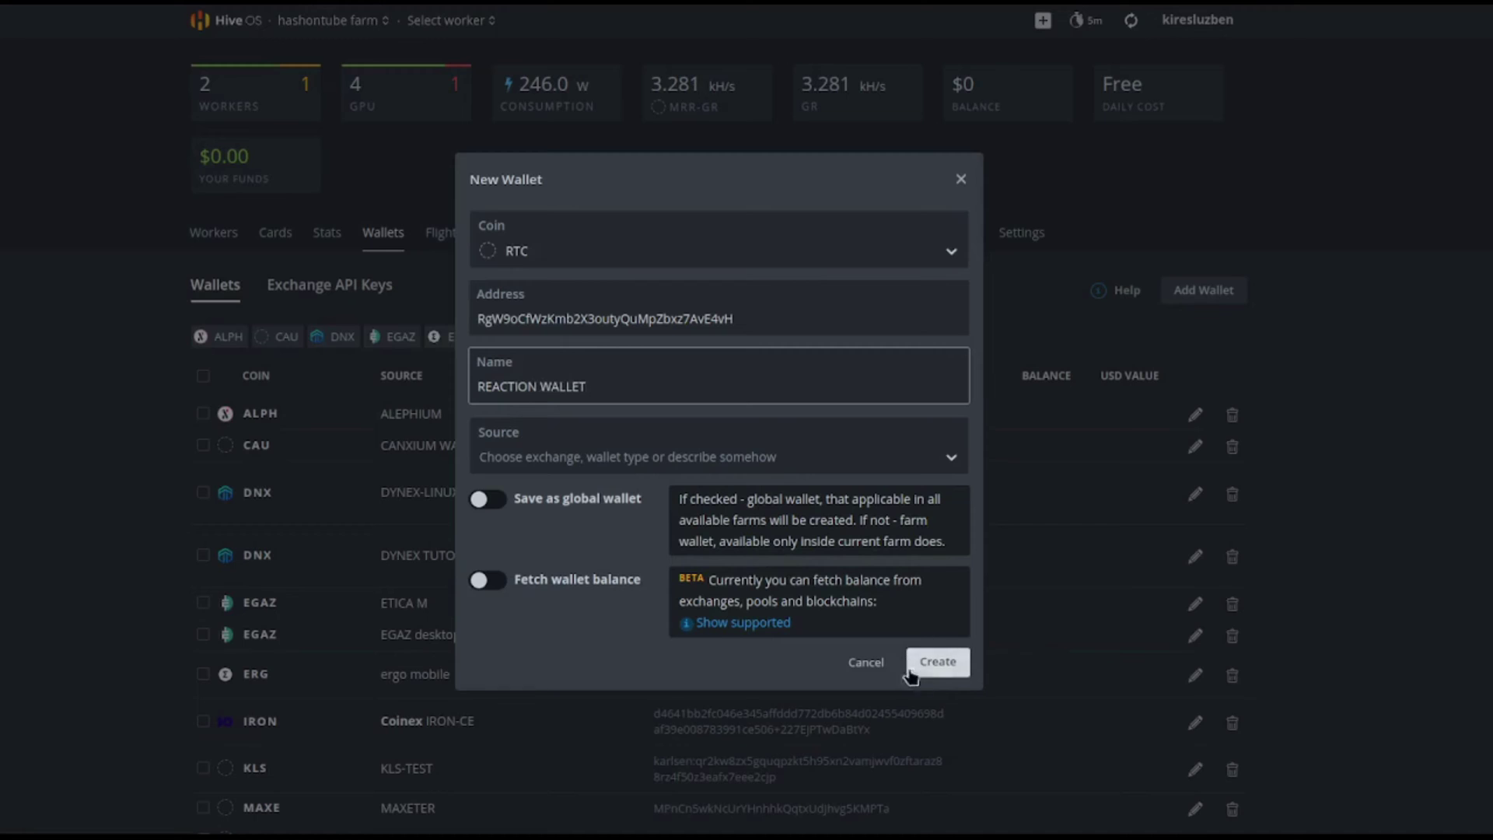
{"action": "left_click", "coordinate": [947, 662]}
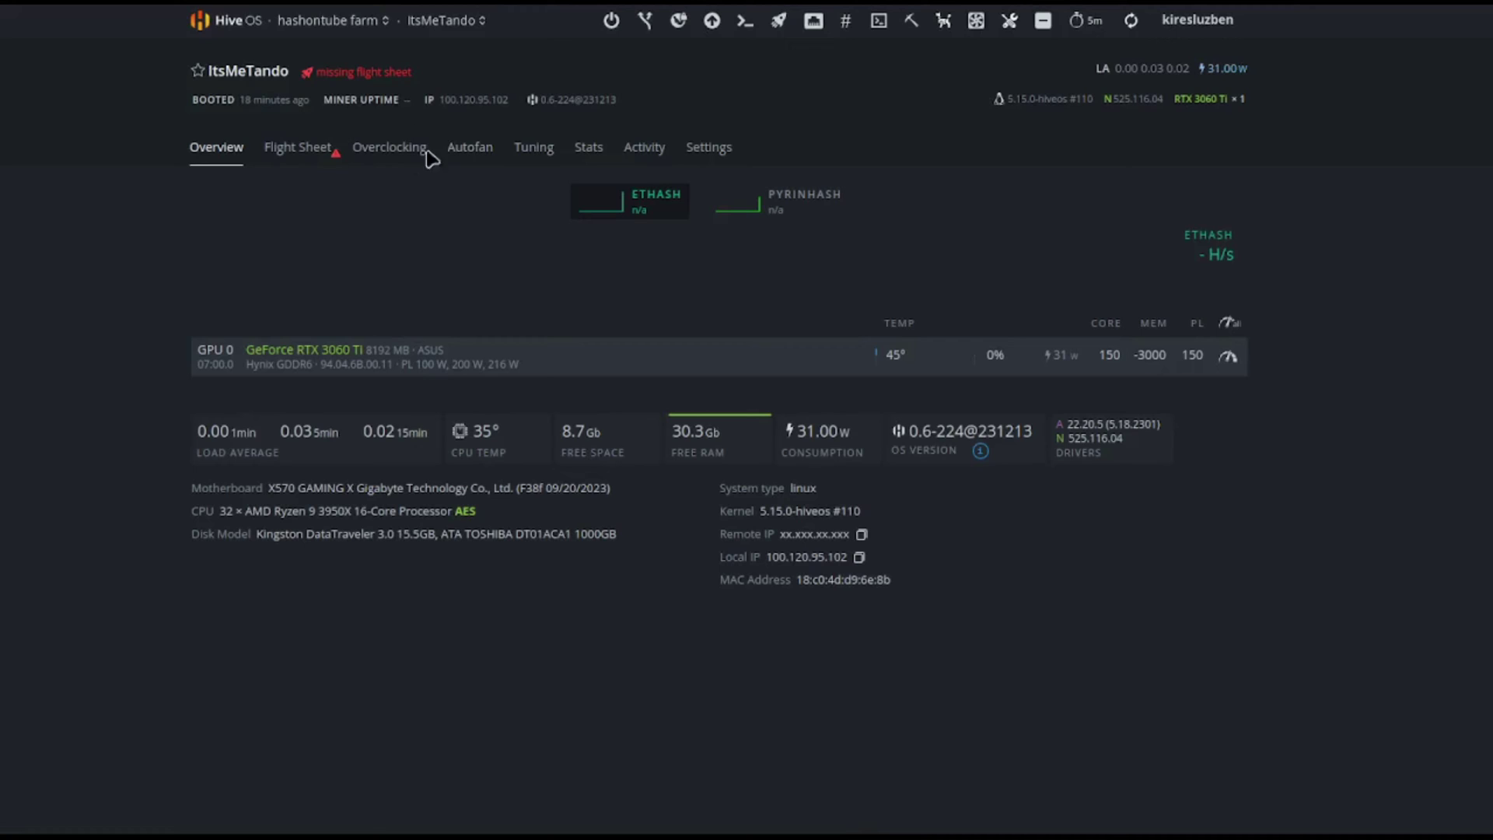
Create a gr overclock profile with core offset 150, memory clock 800, and power limit 150.
{"action": "left_click", "coordinate": [389, 149]}
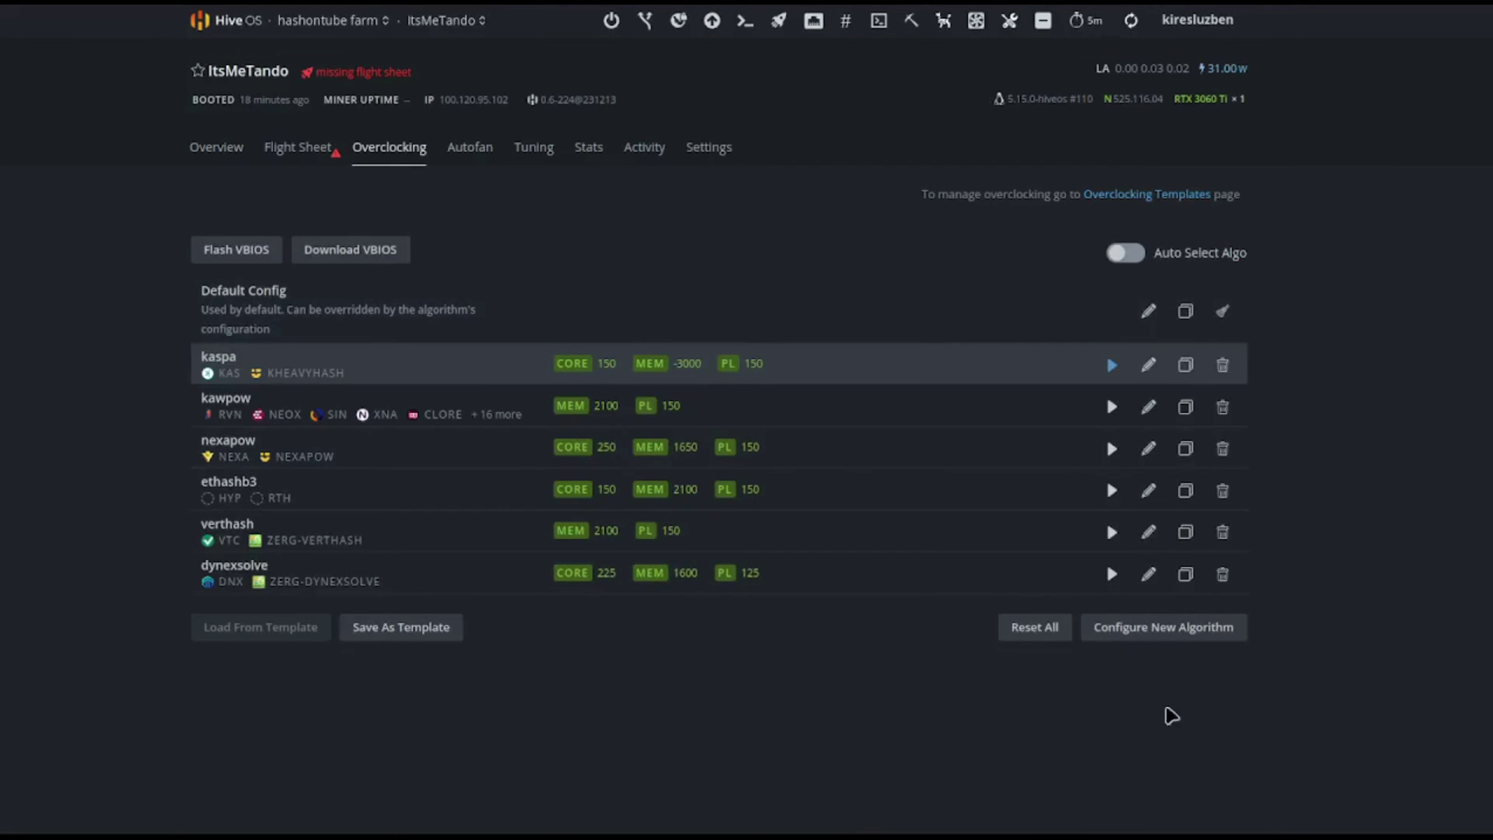
{"action": "left_click", "coordinate": [1160, 630]}
{"action": "left_click", "coordinate": [528, 173]}
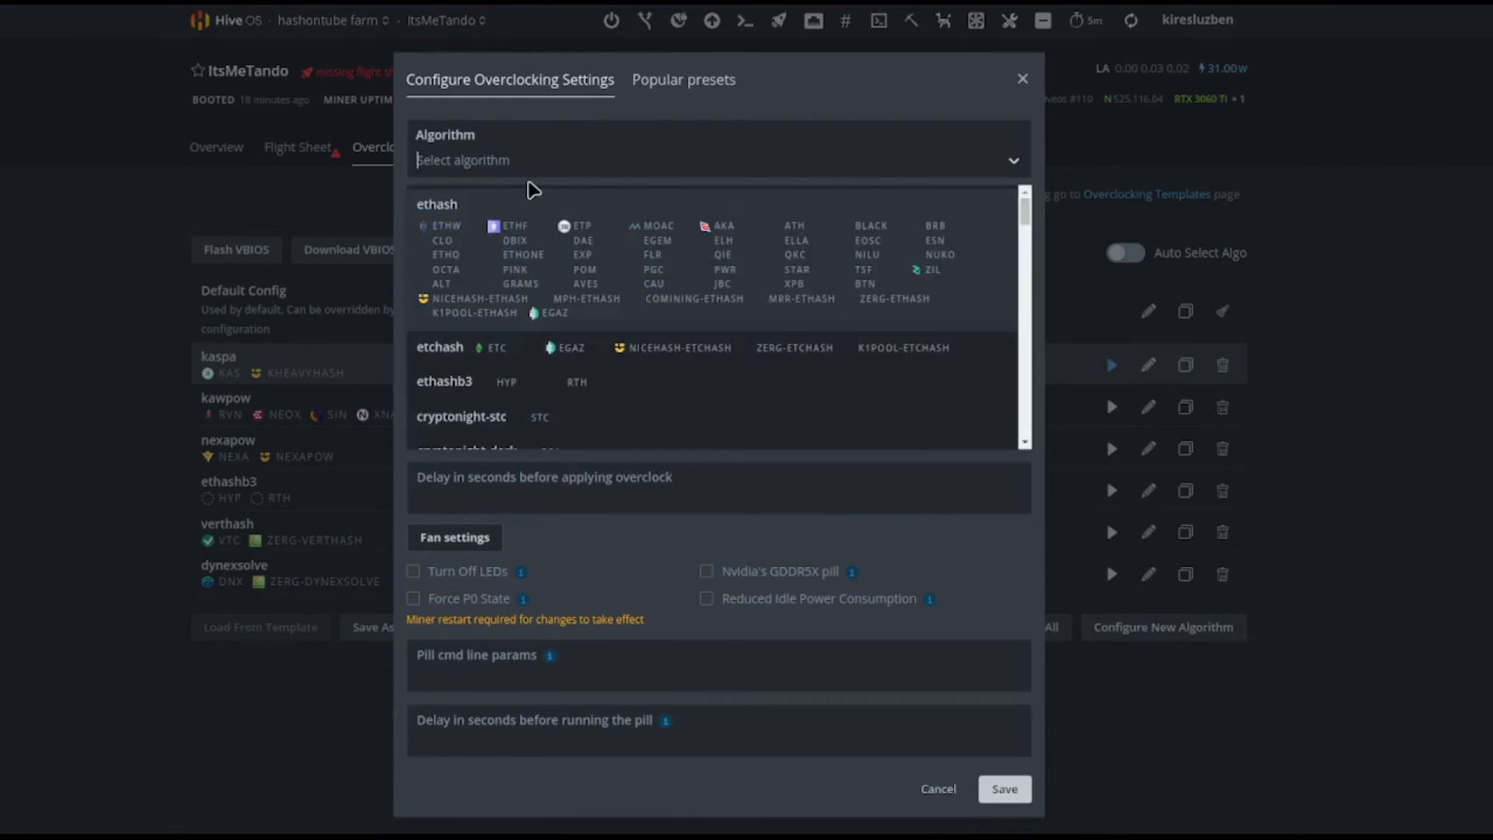
{"action": "type", "text": "gr"}
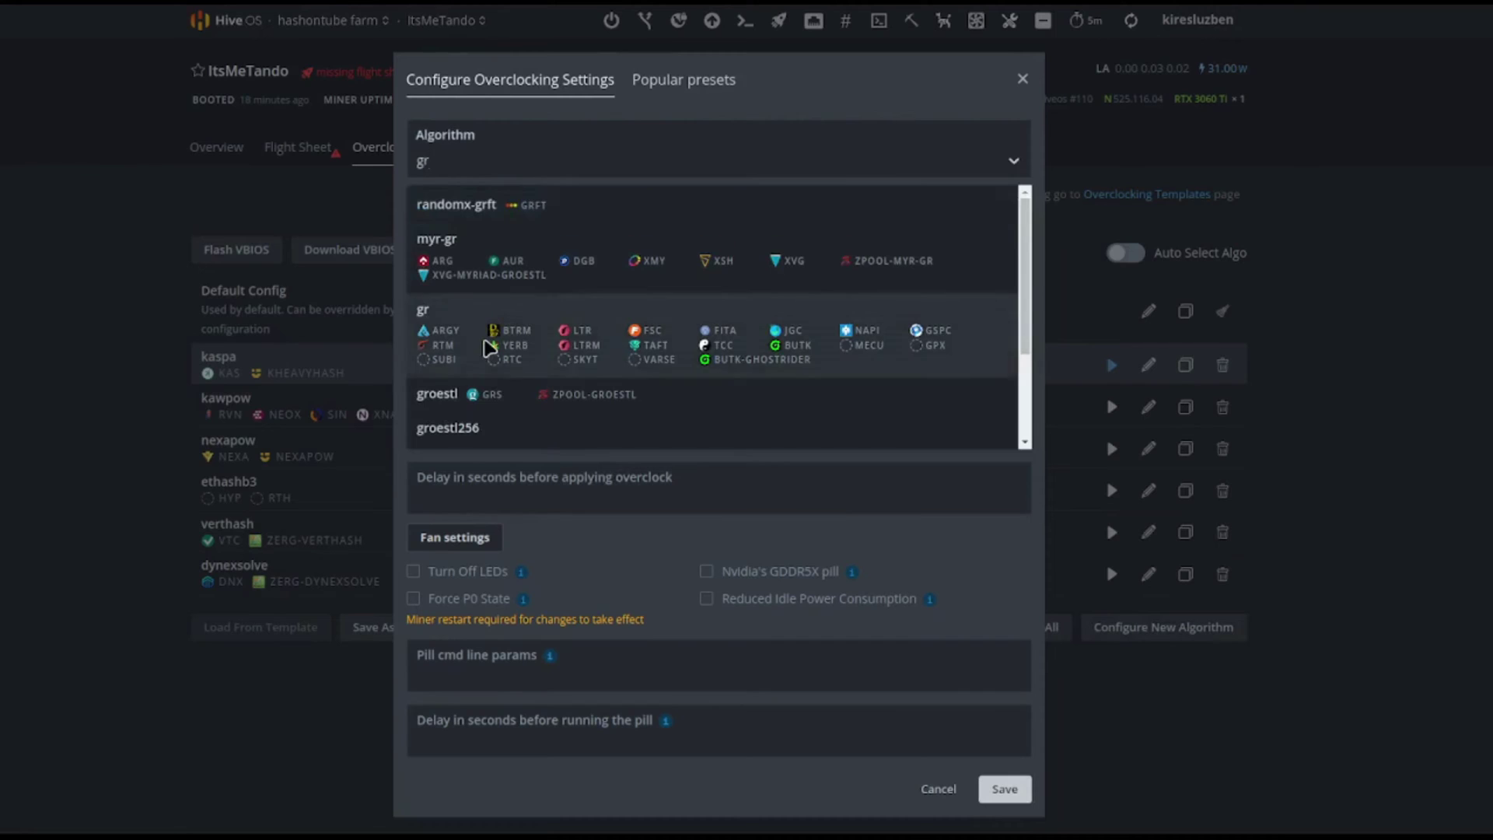
{"action": "left_click", "coordinate": [490, 342]}
{"action": "left_click", "coordinate": [517, 308]}
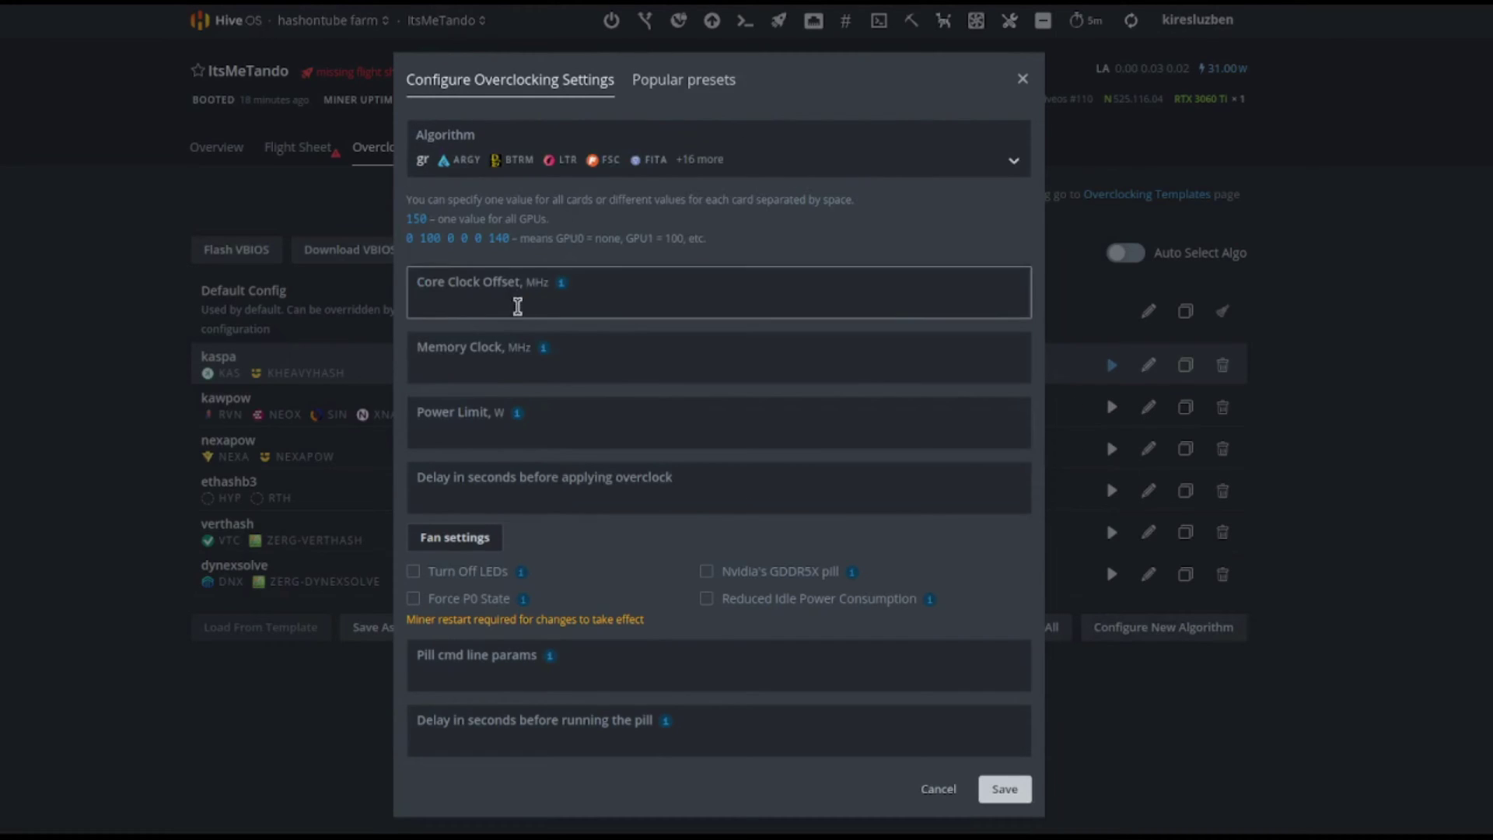
{"action": "left_click", "coordinate": [473, 375]}
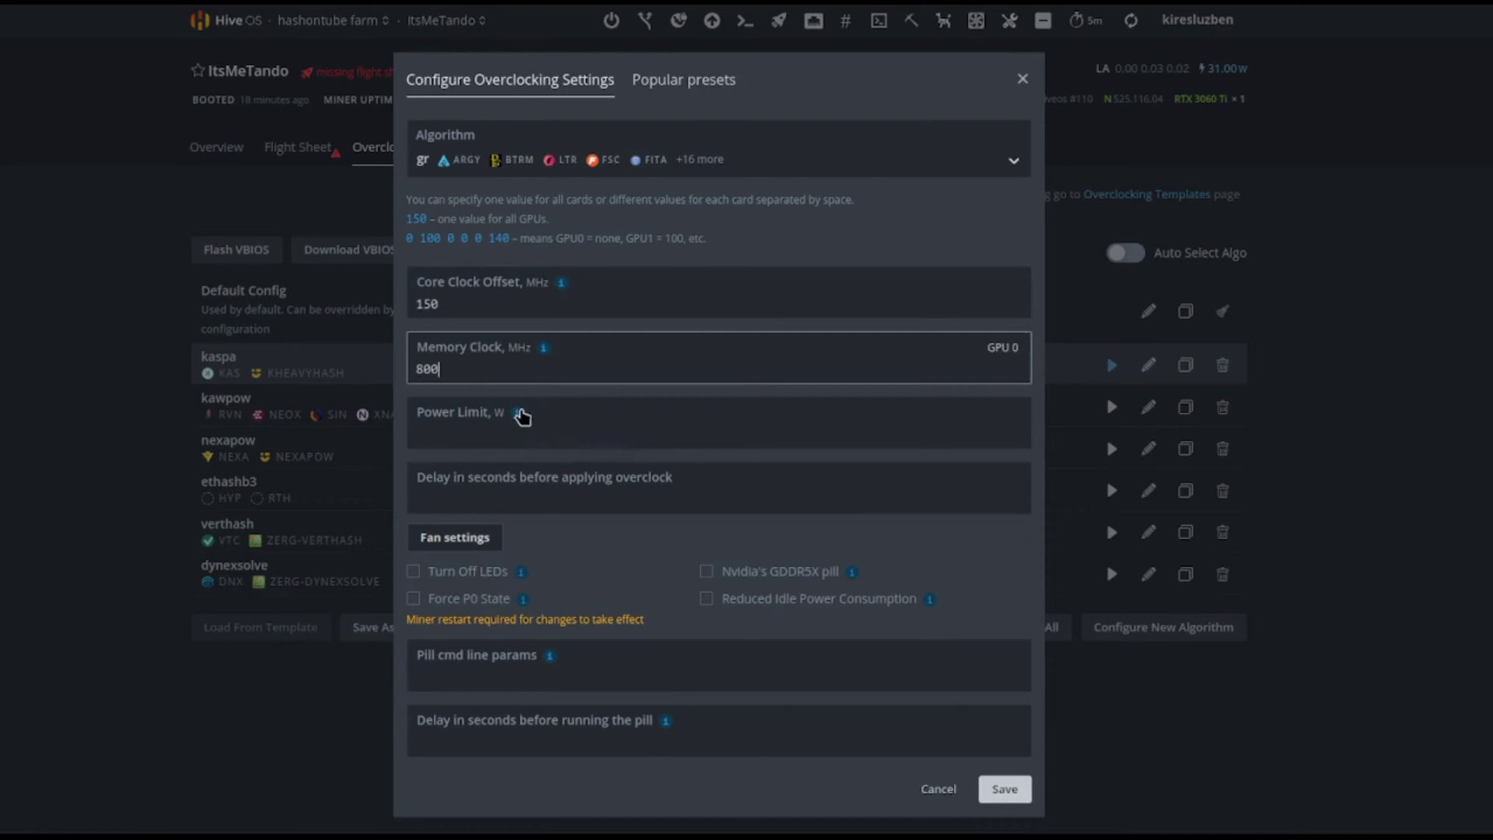
{"action": "left_click", "coordinate": [480, 438]}
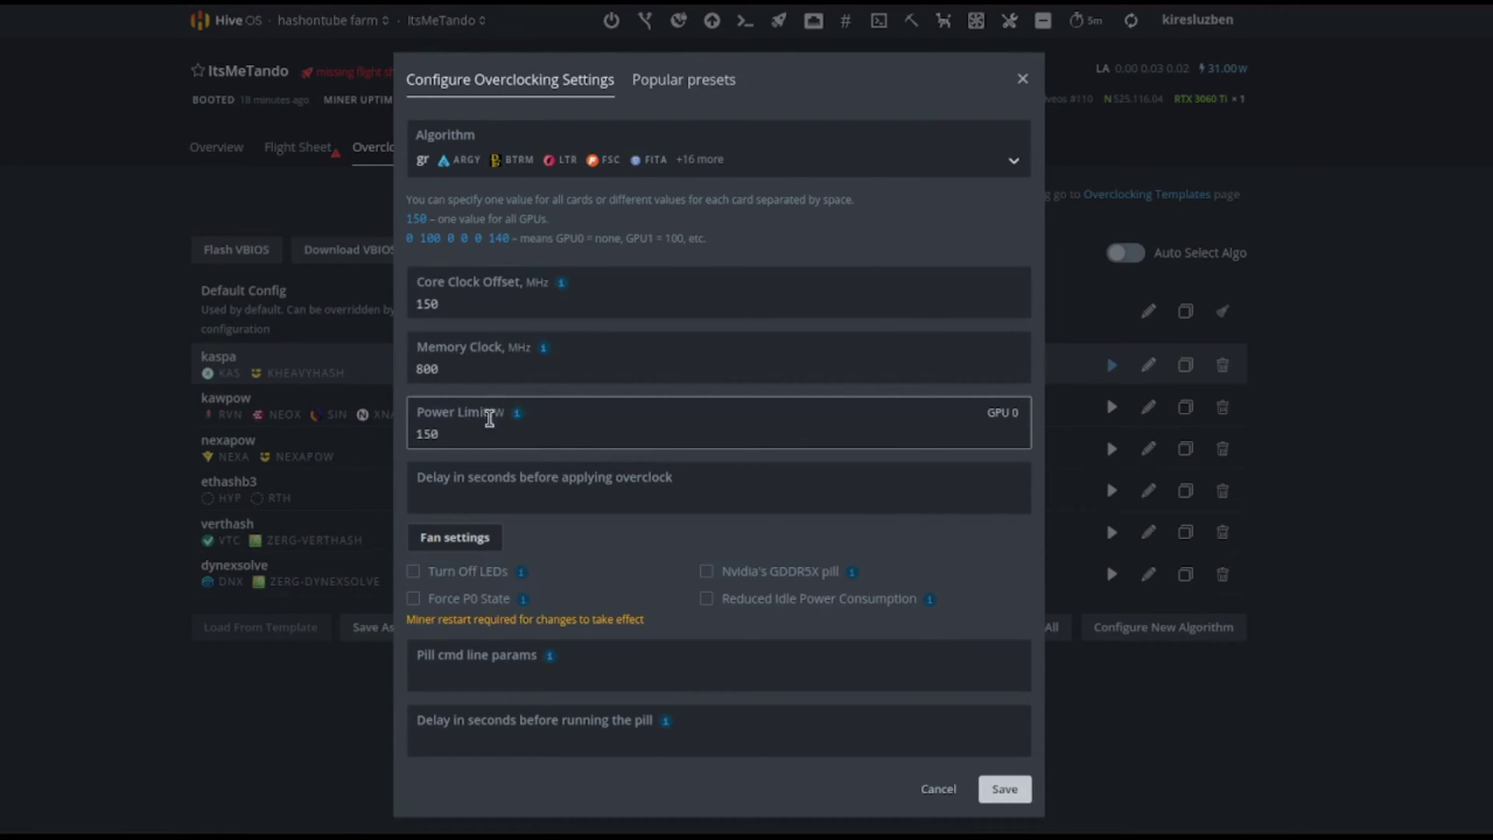
{"action": "left_click", "coordinate": [1003, 787]}
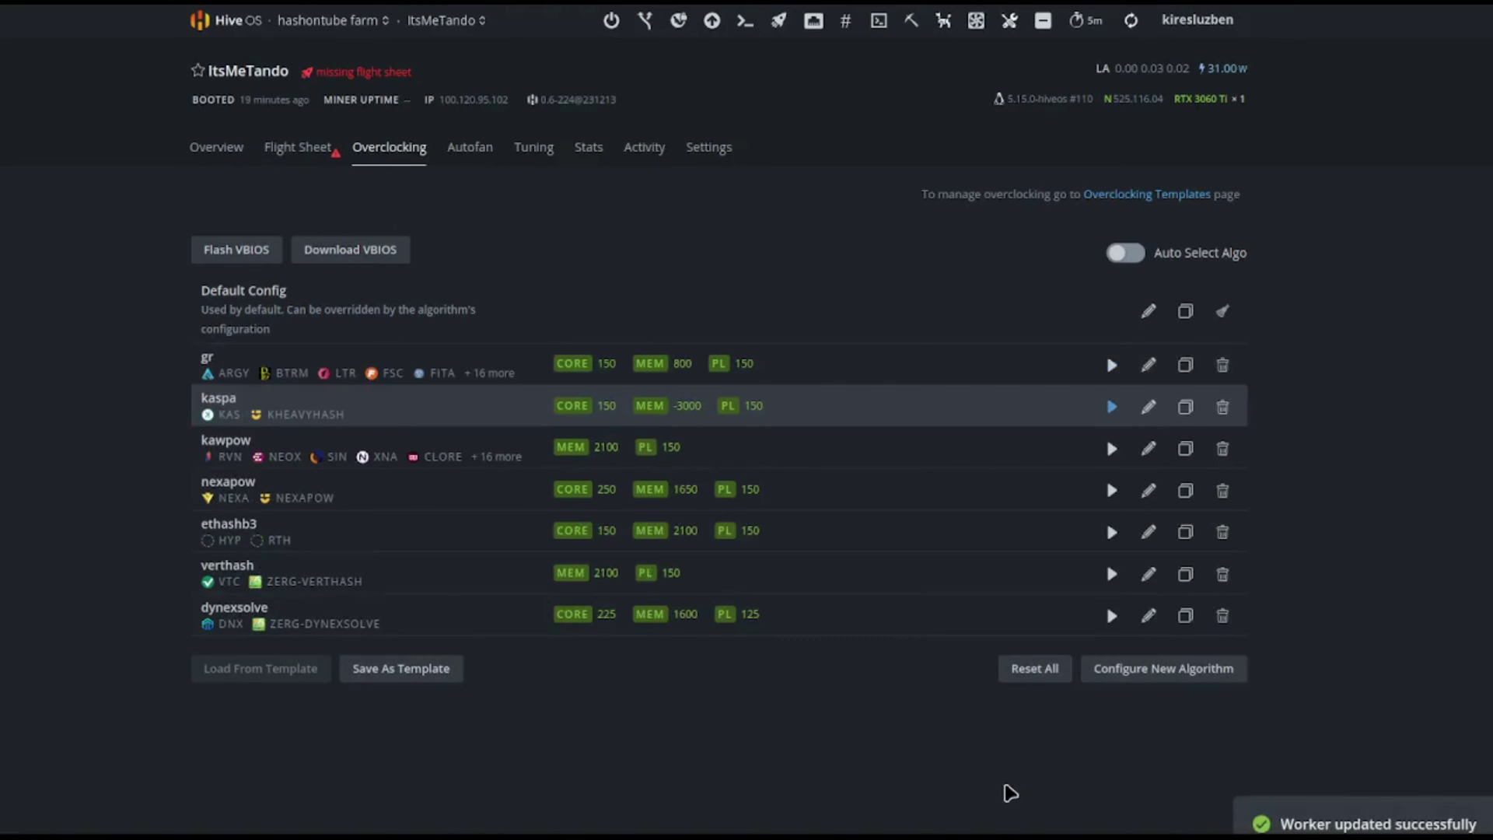
Apply the gr overclock profile to the rig and recheck its values.
{"action": "left_click", "coordinate": [1112, 365]}
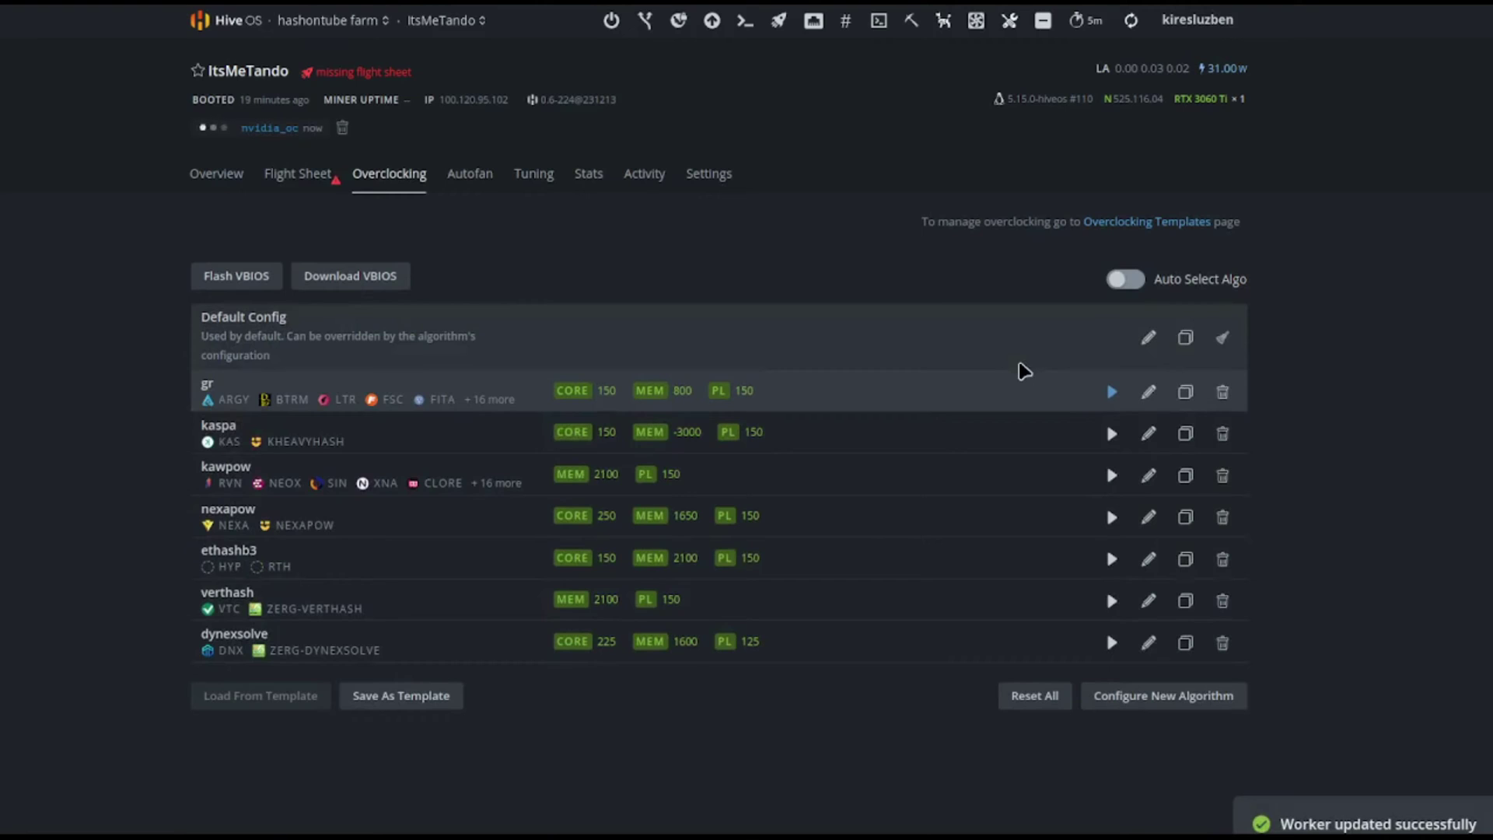
{"action": "left_click", "coordinate": [1148, 392]}
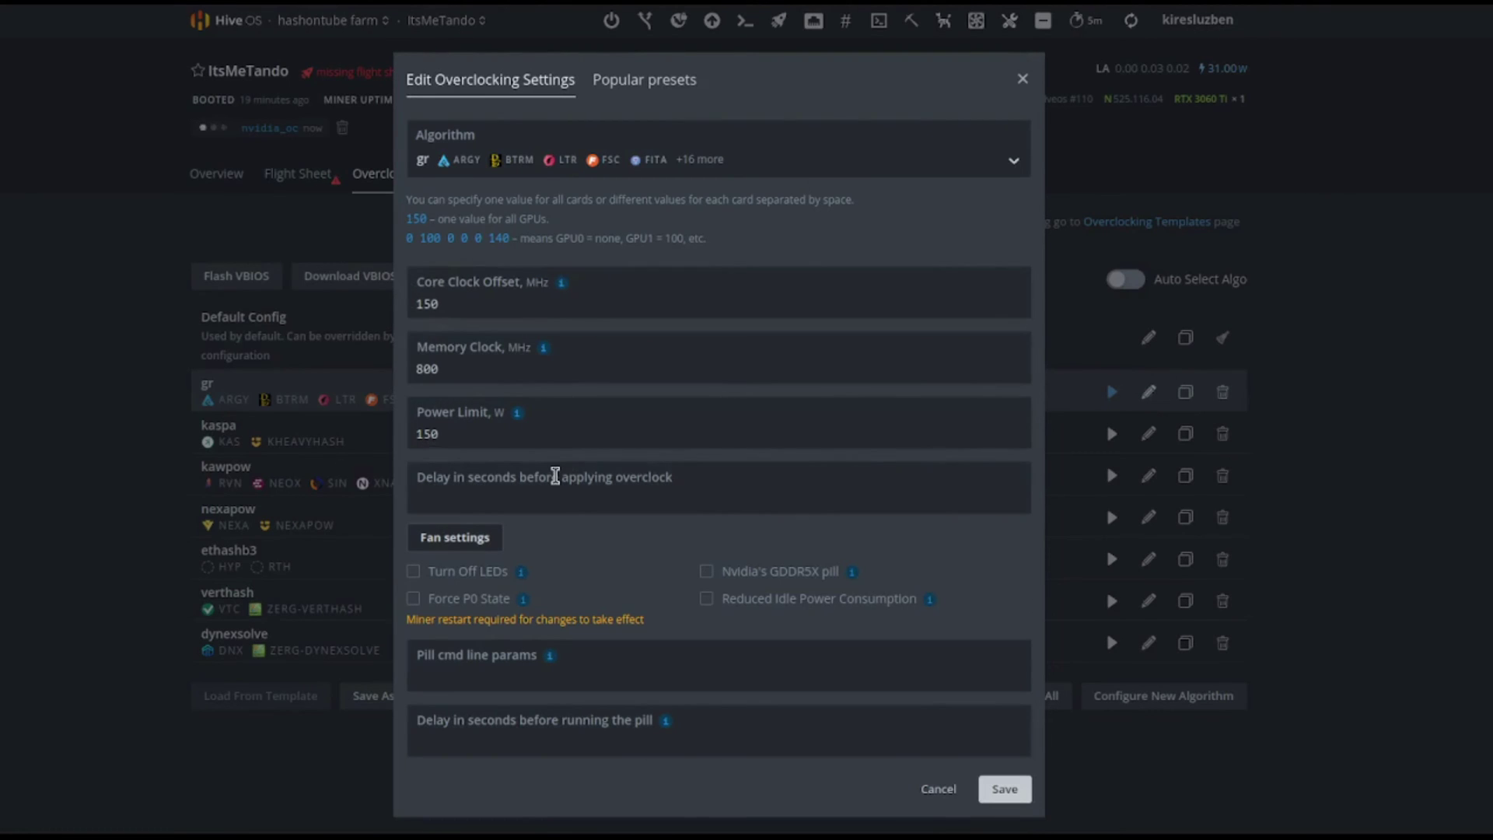
{"action": "left_click", "coordinate": [1022, 80]}
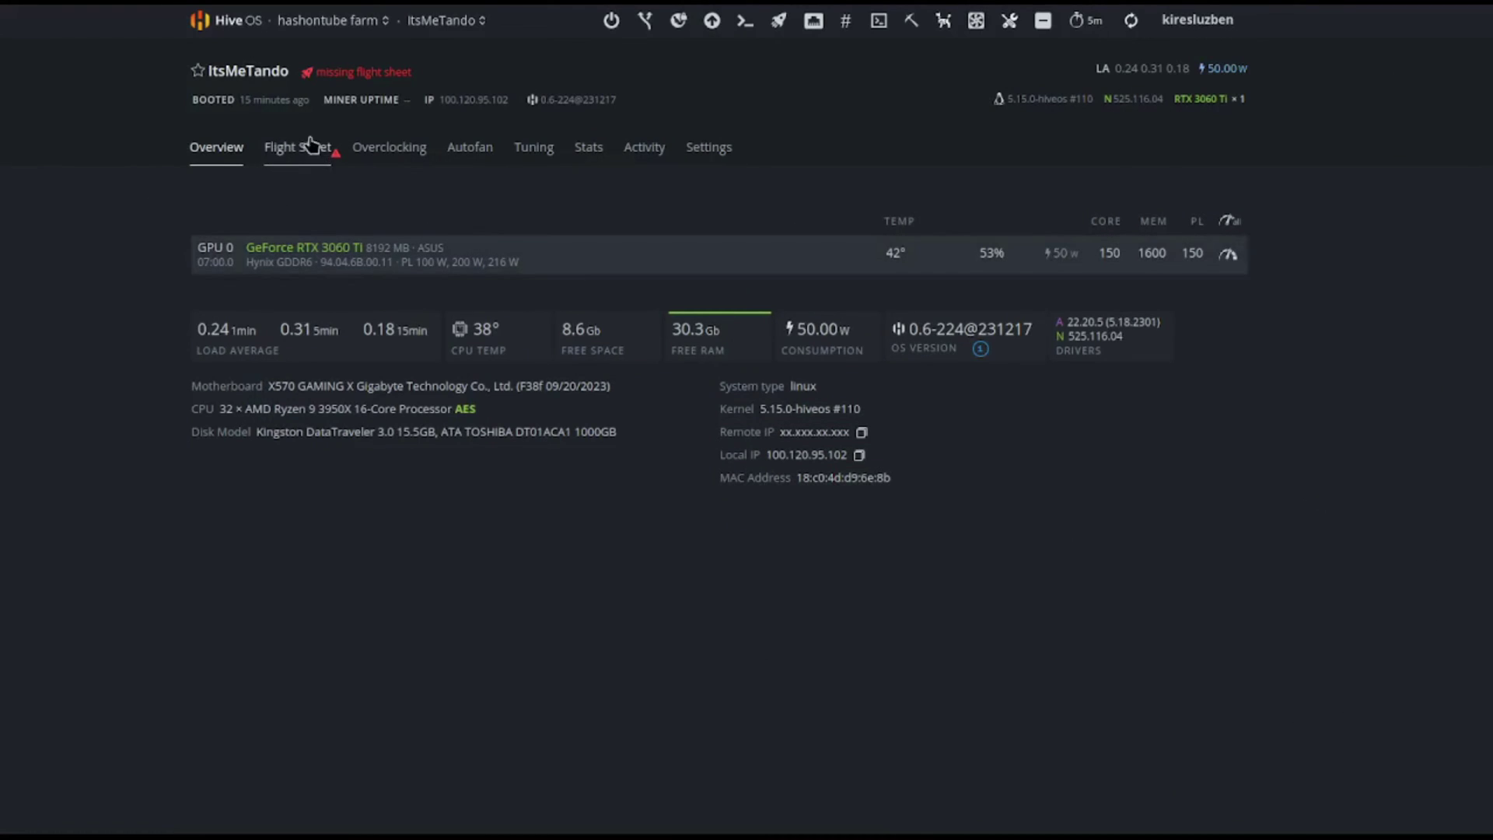
Start a new flight sheet with coin RTC and wallet REACTION WALLET.
{"action": "left_click", "coordinate": [296, 150]}
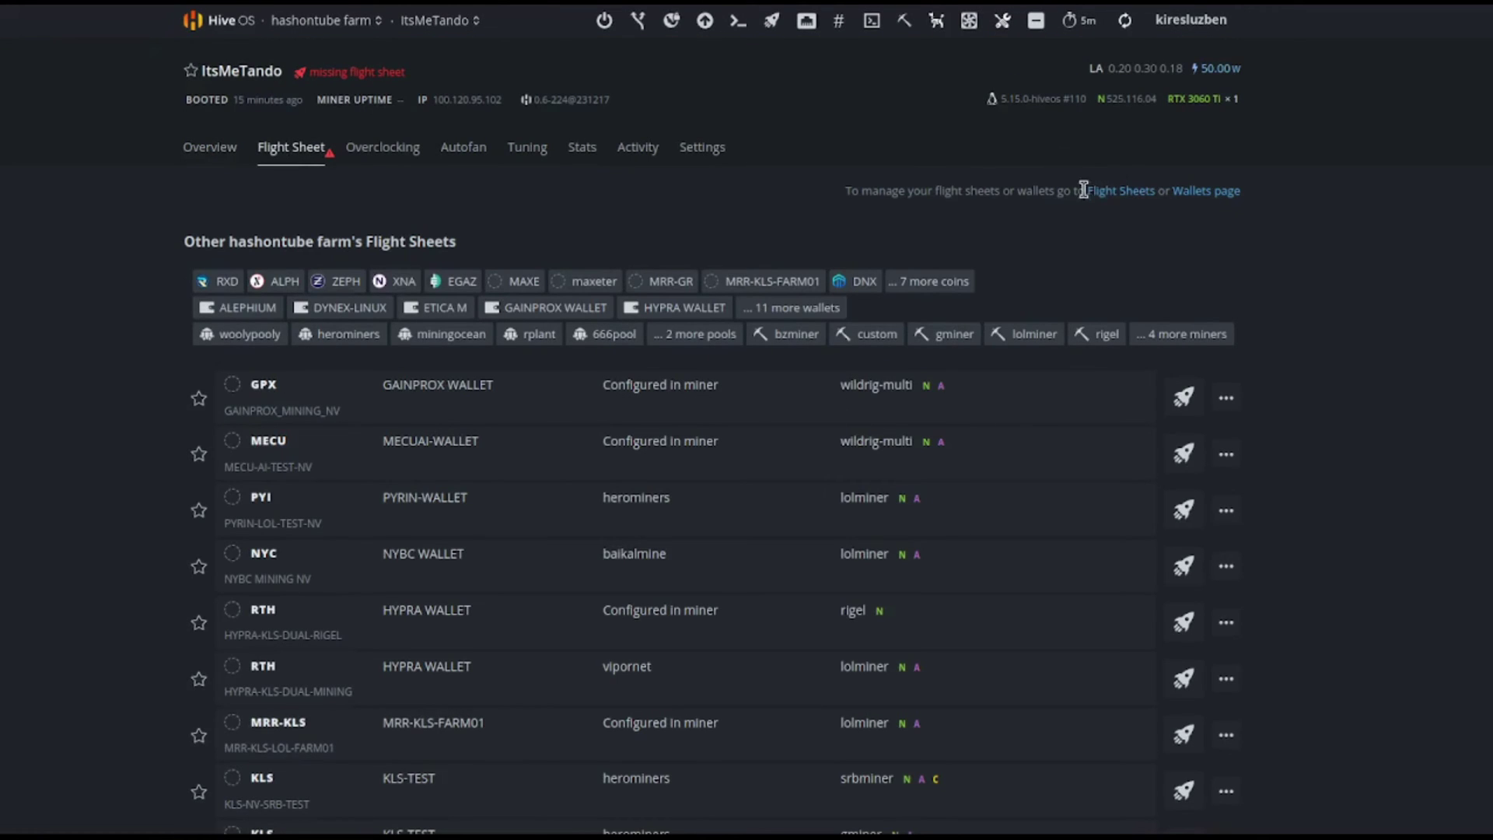
{"action": "left_click", "coordinate": [1114, 192]}
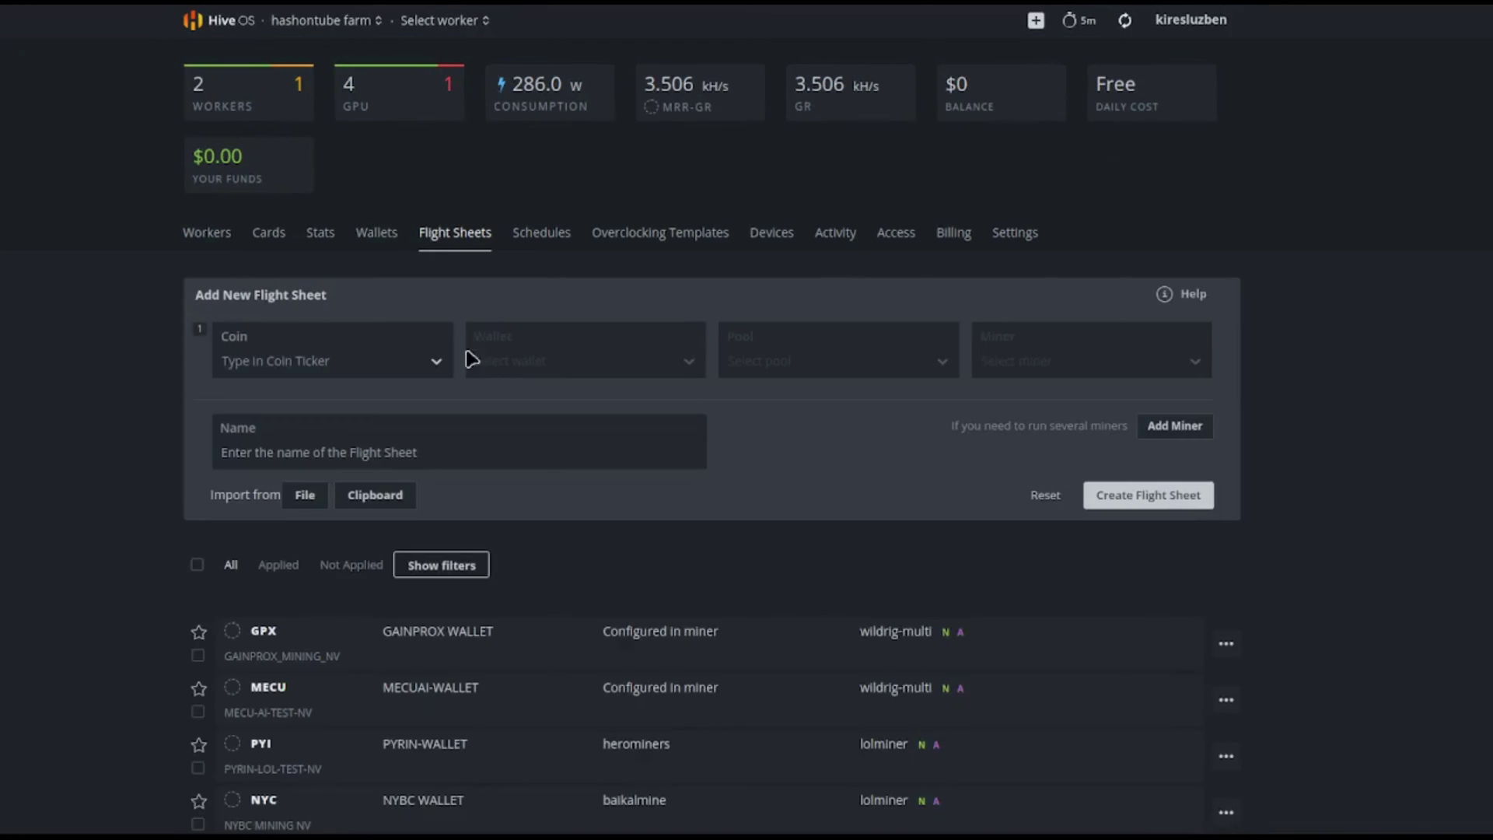
{"action": "left_click", "coordinate": [317, 366]}
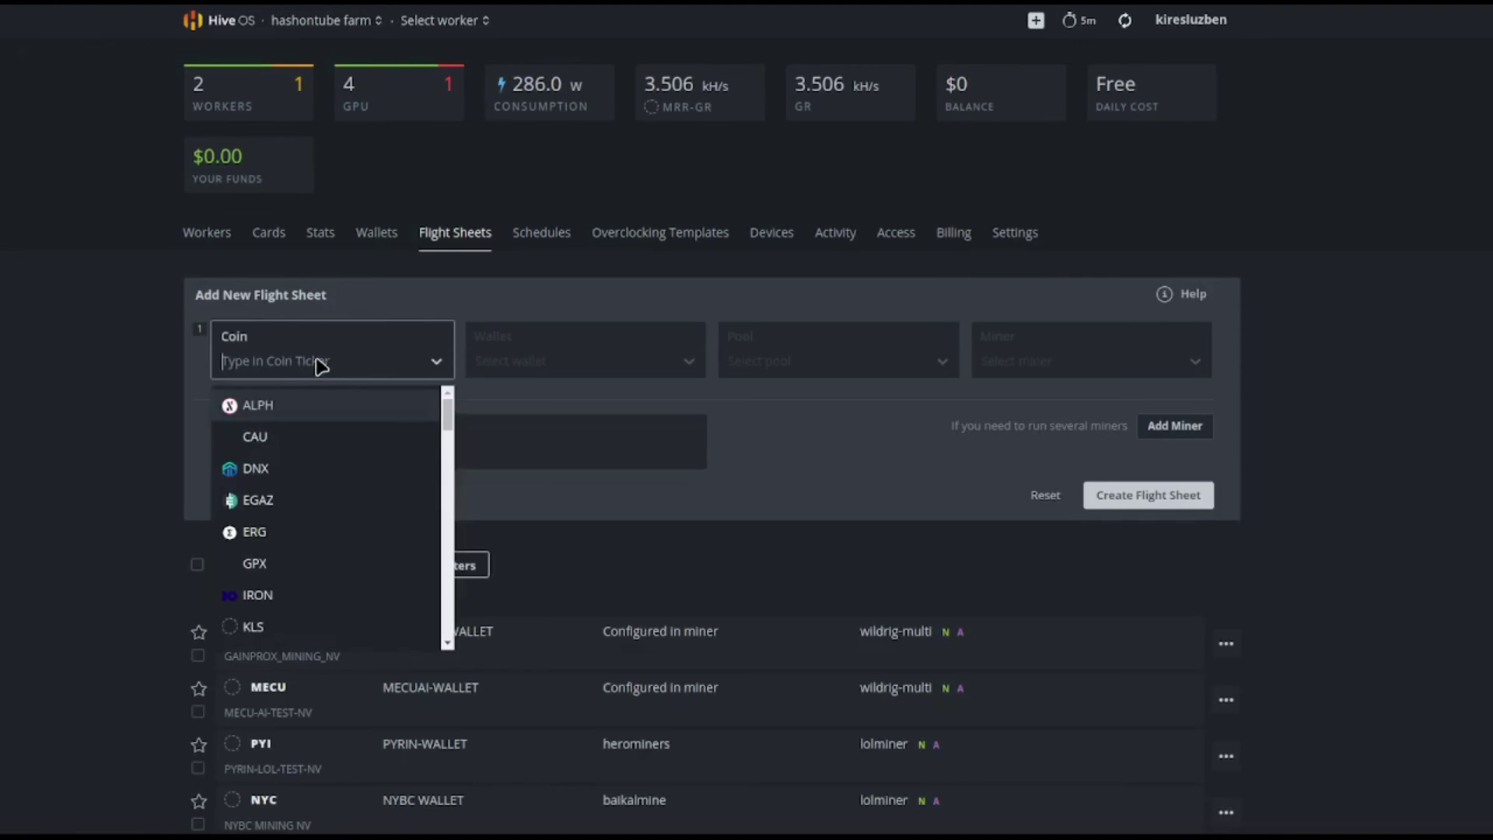
{"action": "type", "text": "rt"}
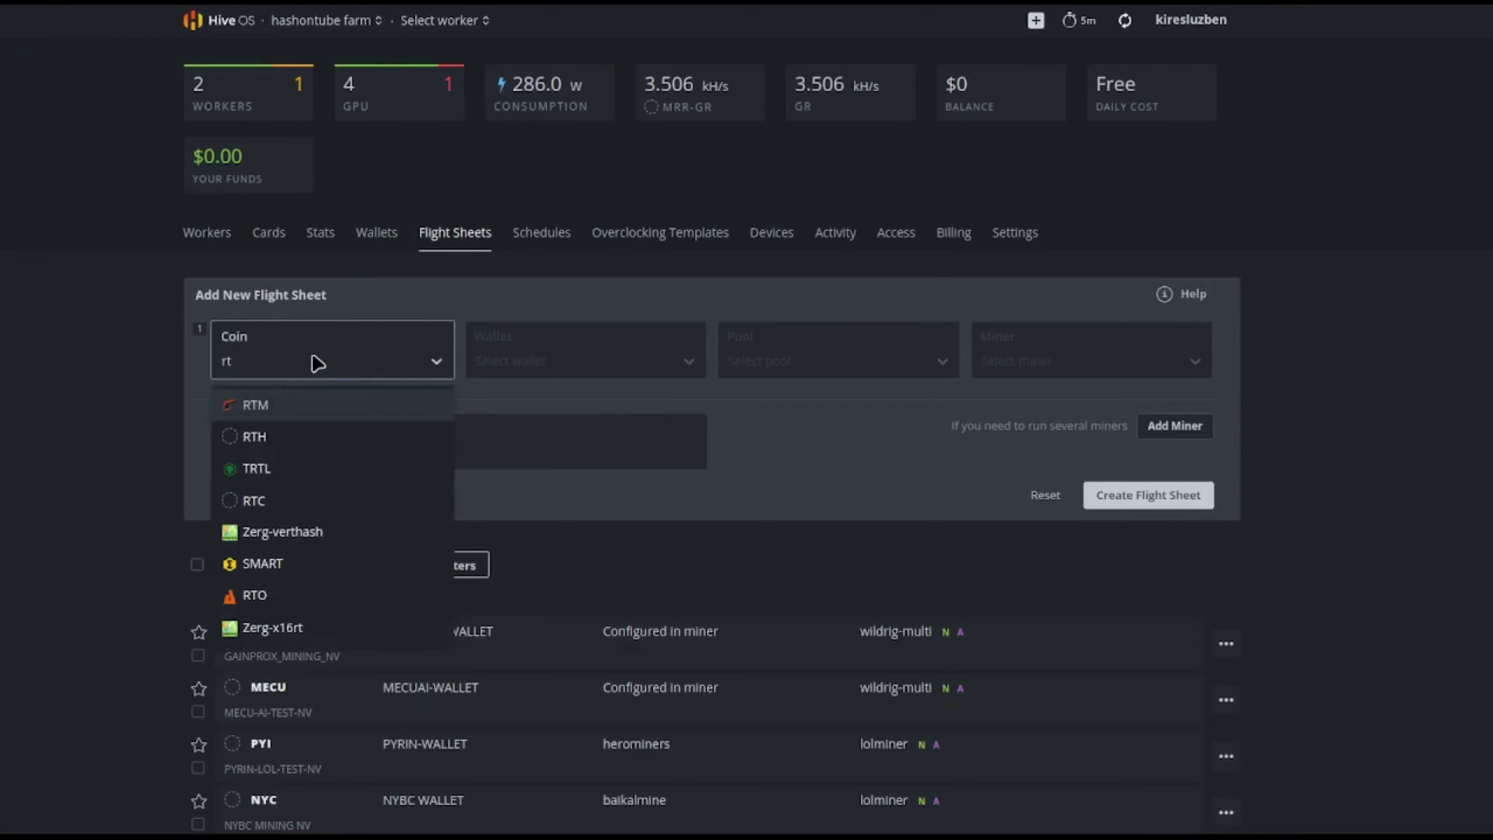
{"action": "left_click", "coordinate": [267, 506]}
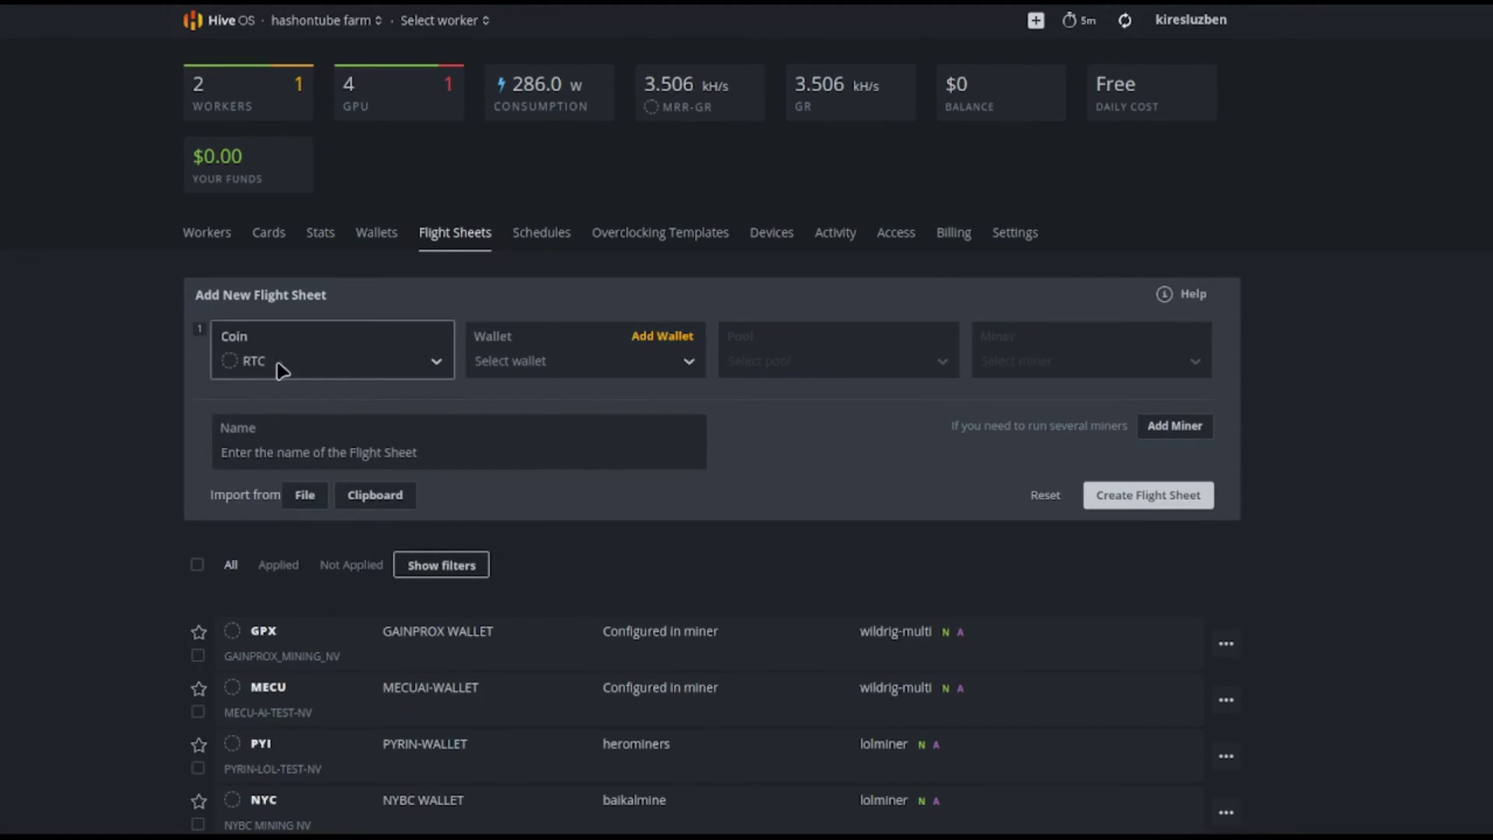
{"action": "left_click", "coordinate": [497, 371]}
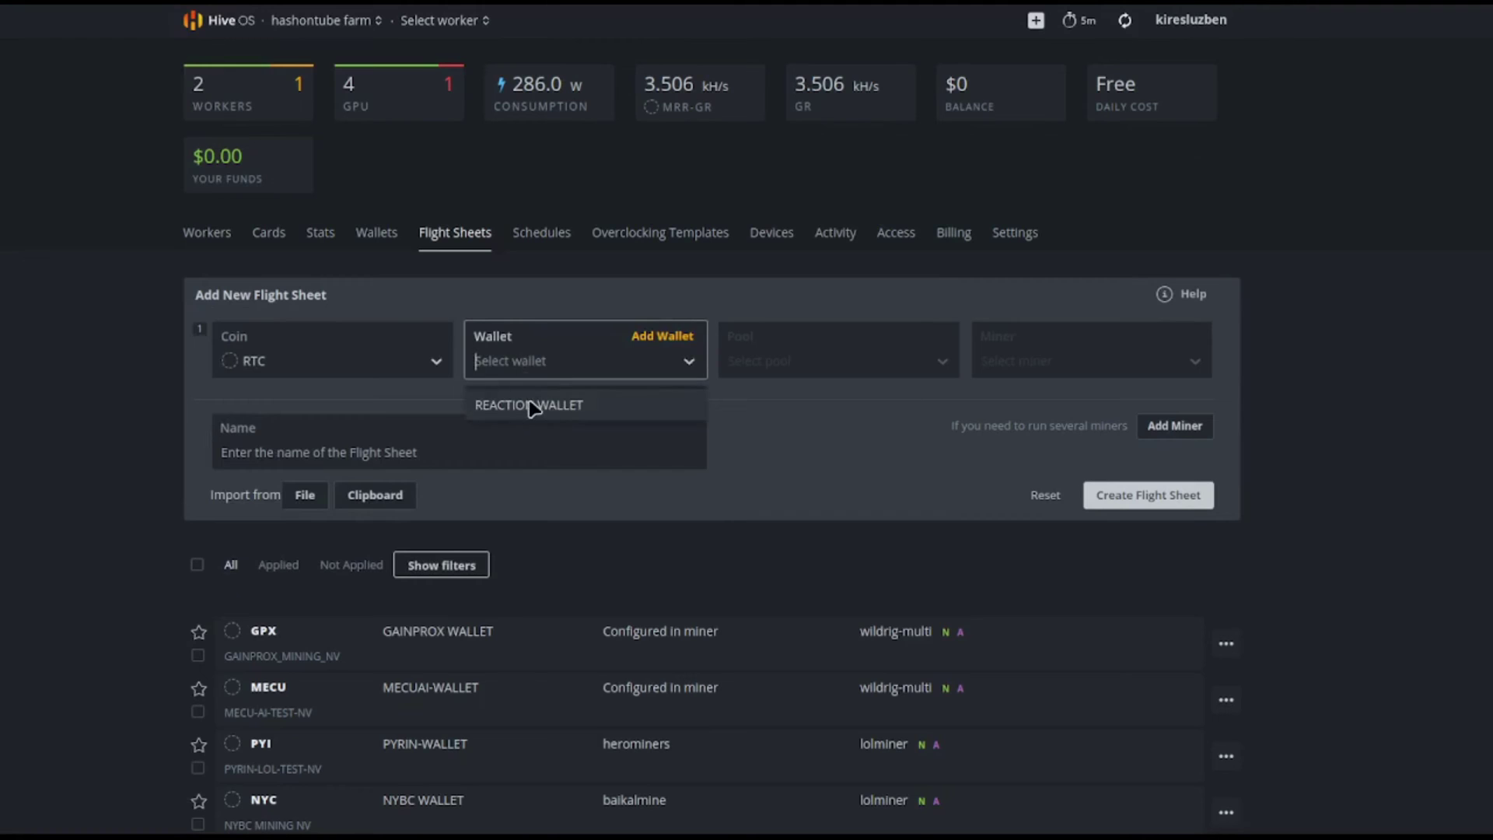
{"action": "left_click", "coordinate": [531, 406]}
Set the pool to Configure in miner and the miner to WildRig Multi, inserting %WAL%.%WORKER_NAME%.
{"action": "left_click", "coordinate": [778, 372]}
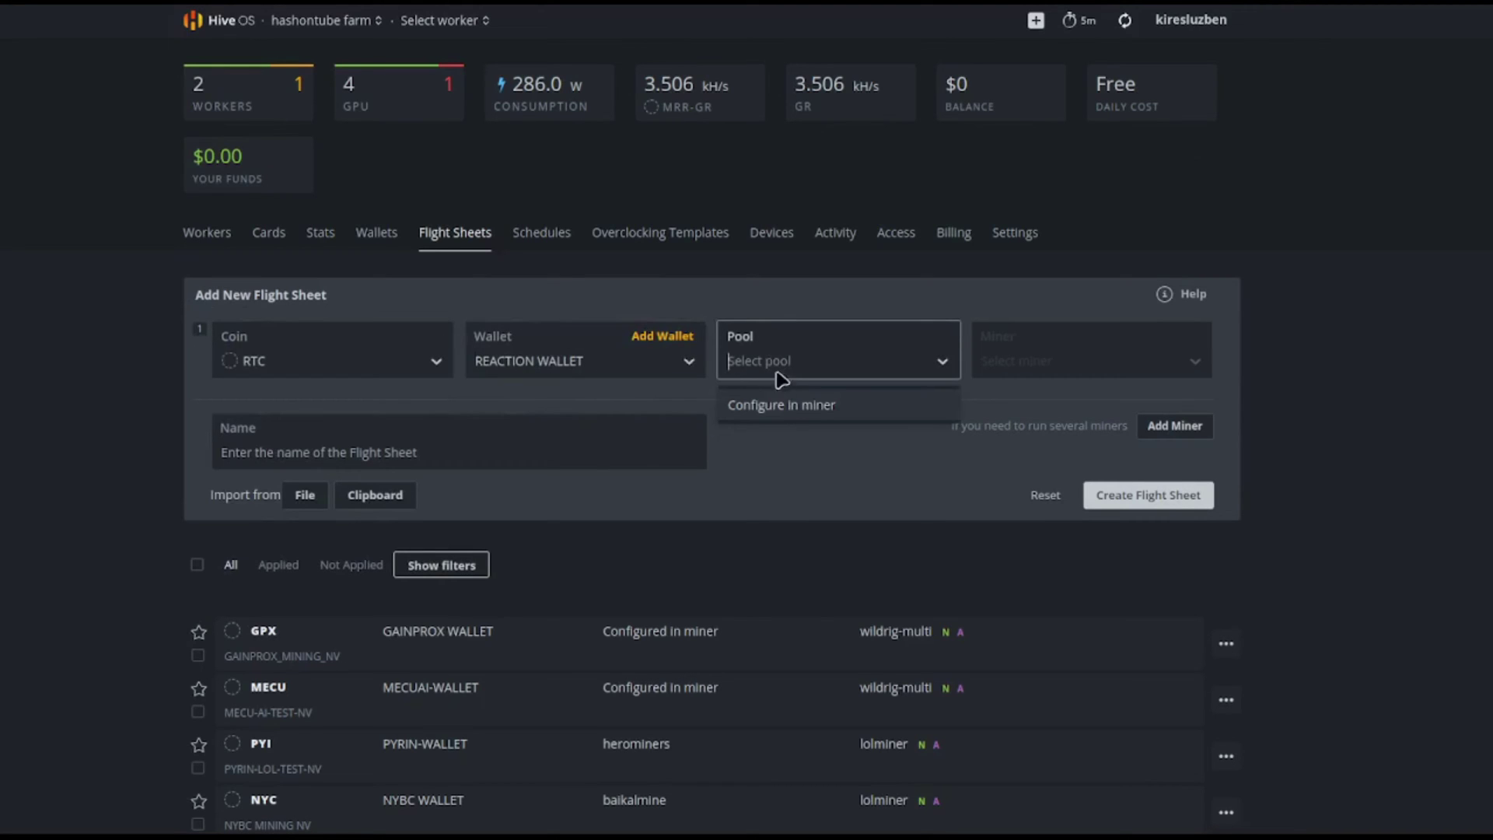
{"action": "left_click", "coordinate": [765, 405]}
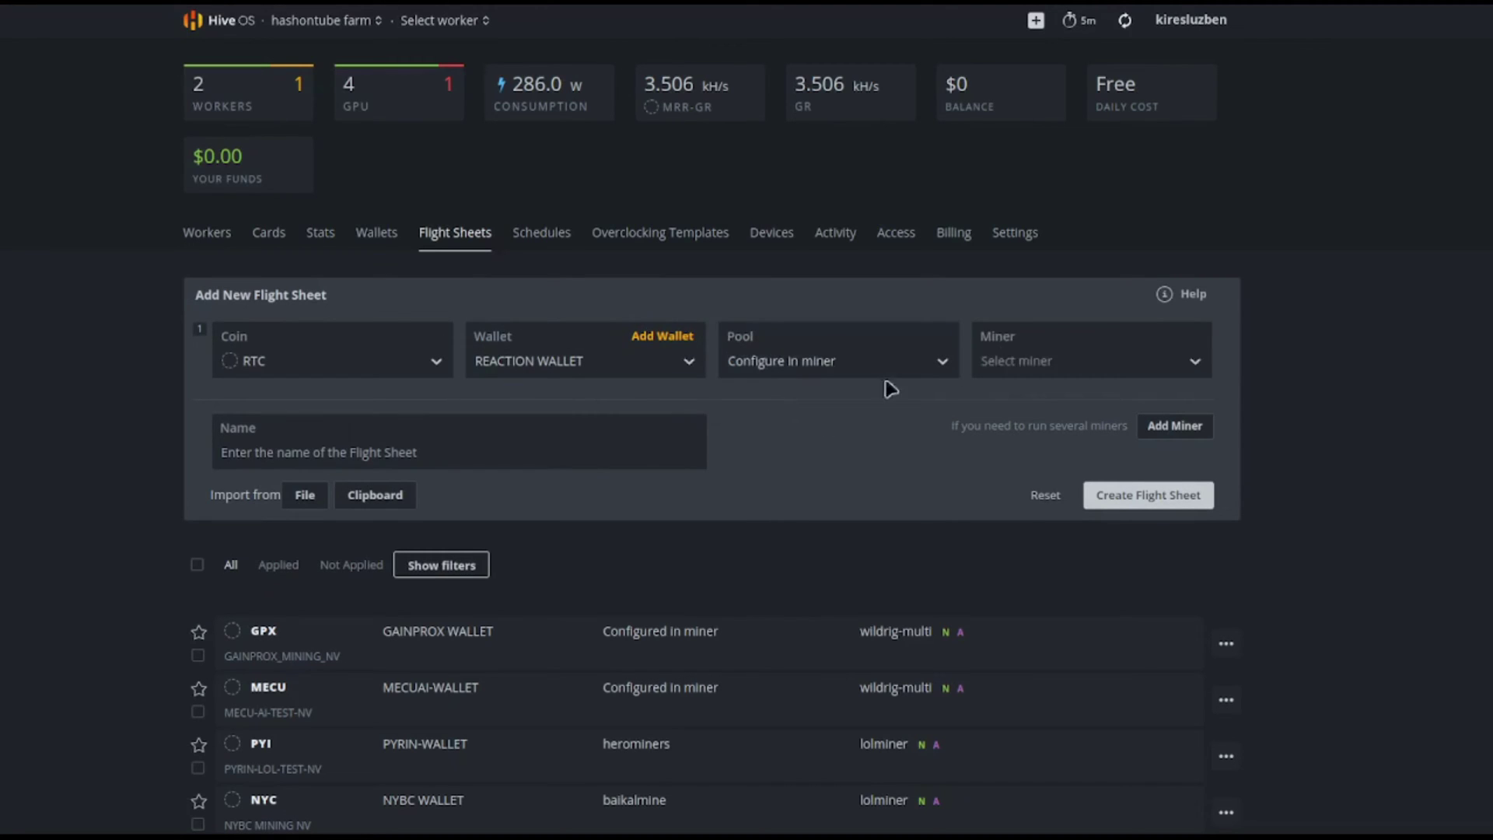
{"action": "left_click", "coordinate": [1087, 341]}
{"action": "scroll", "coordinate": [1099, 506], "scroll_direction": "down", "scroll_amount": 6}
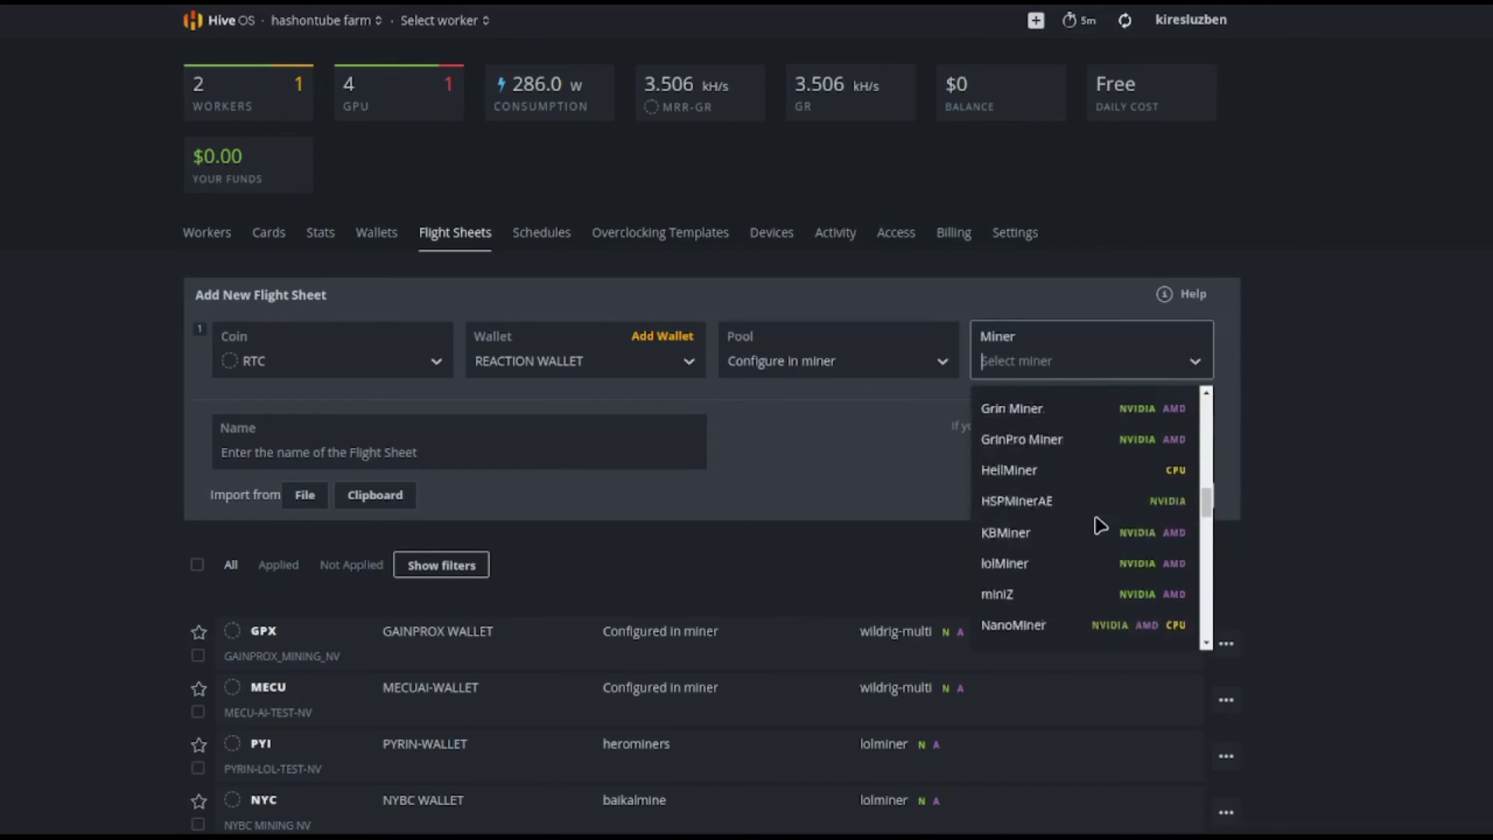
{"action": "scroll", "coordinate": [1100, 525], "scroll_direction": "down", "scroll_amount": 10}
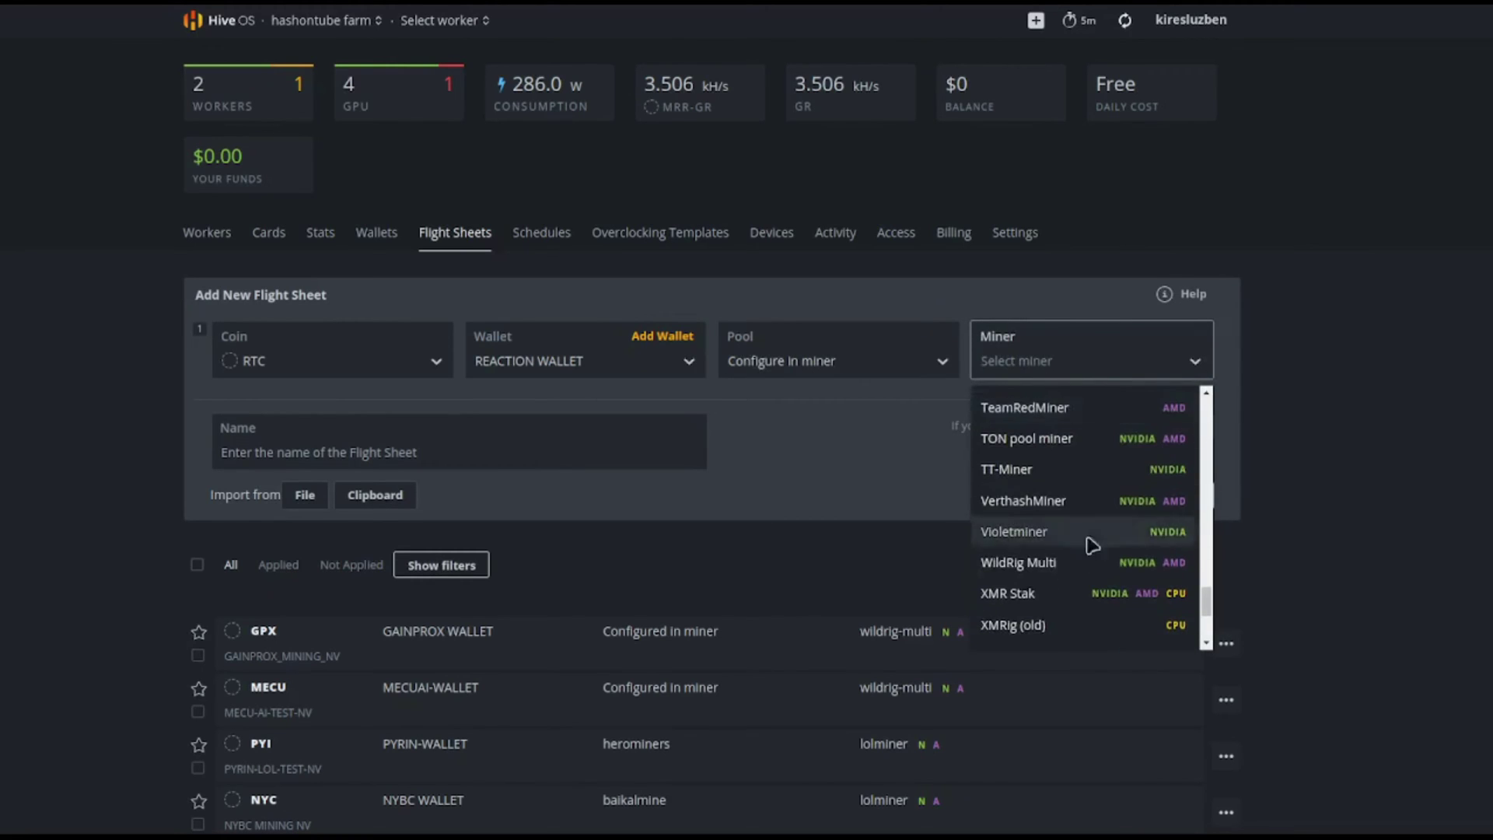
{"action": "left_click", "coordinate": [1081, 563]}
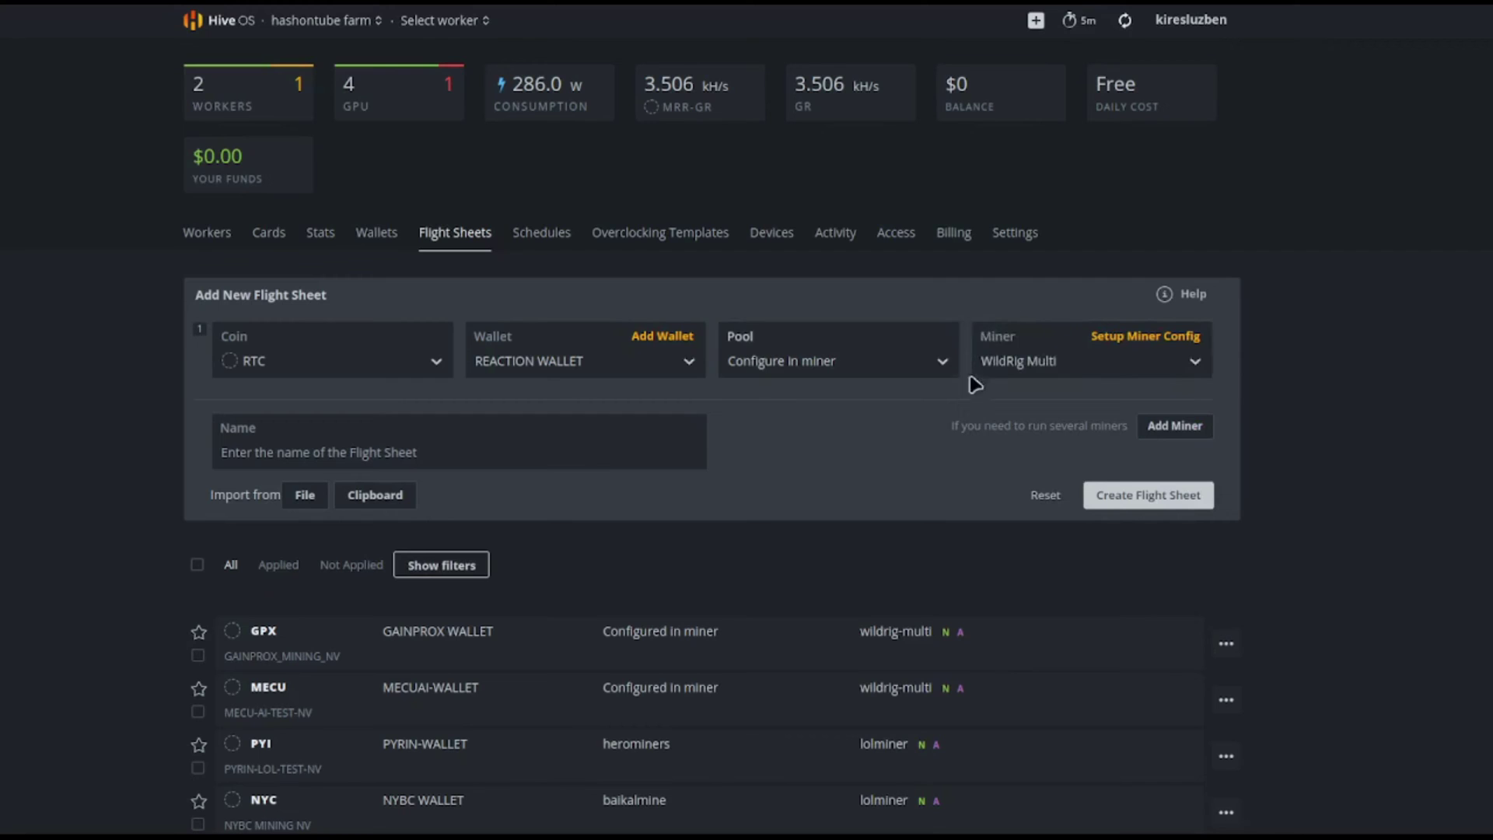
{"action": "left_click", "coordinate": [1134, 340]}
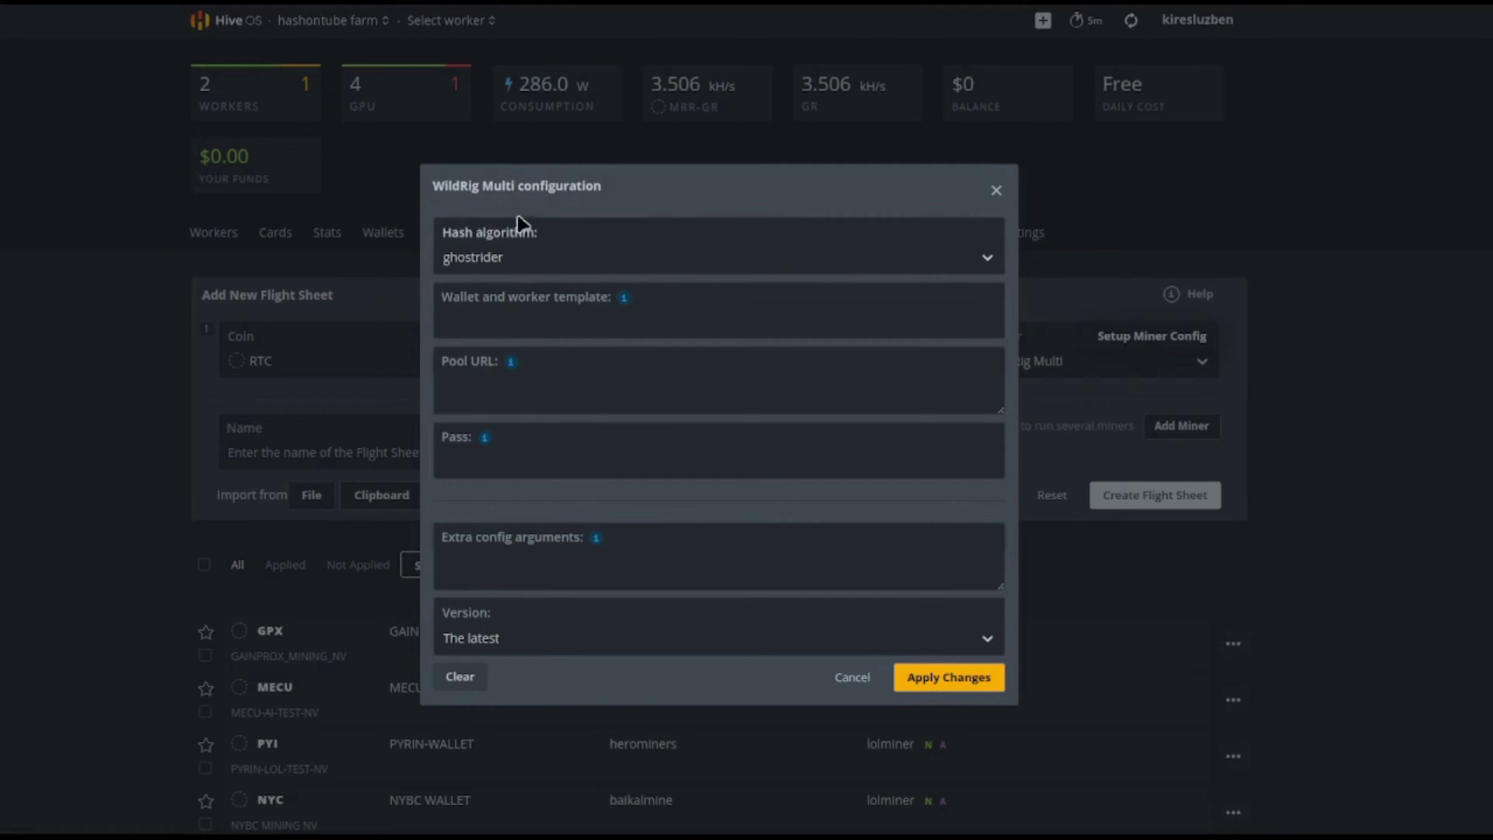
{"action": "mouse_move", "coordinate": [622, 300]}
{"action": "left_click", "coordinate": [682, 365]}
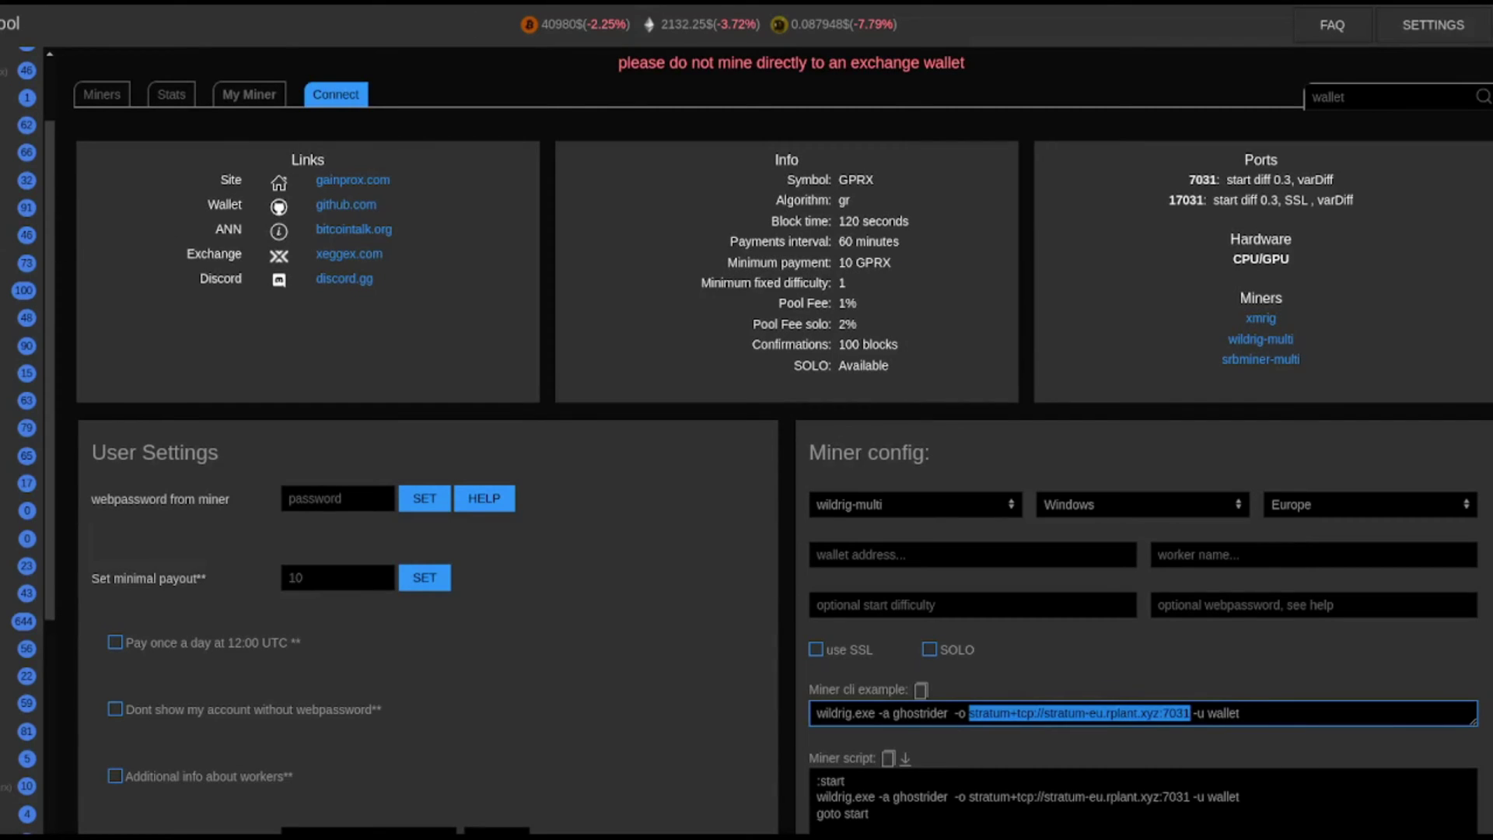
Show the reaction coin's connection details on rplant pool.
{"action": "scroll", "coordinate": [783, 435], "scroll_direction": "up", "scroll_amount": 7}
{"action": "double_click", "coordinate": [14, 31]}
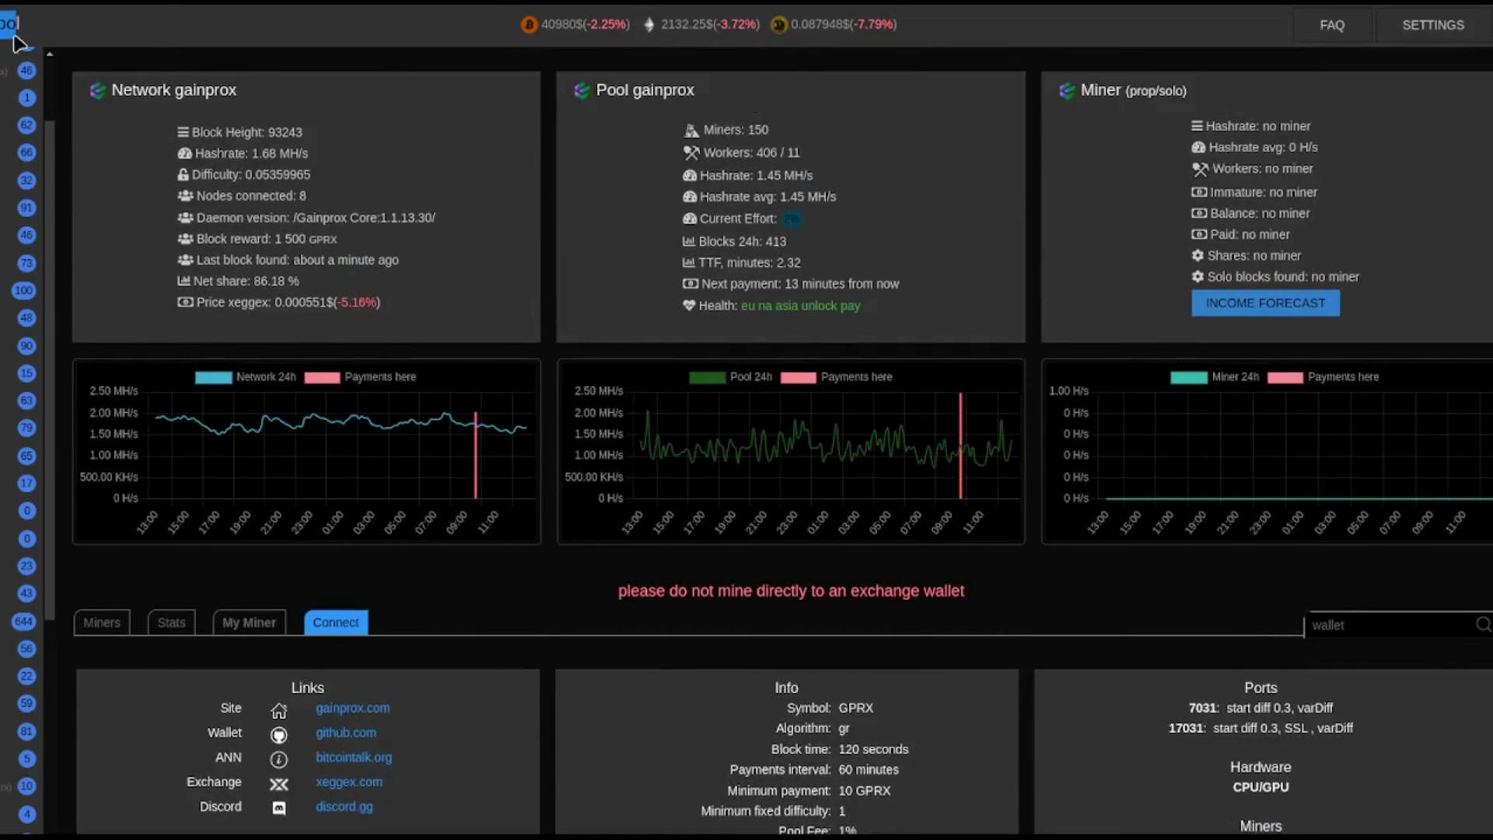
{"action": "scroll", "coordinate": [27, 436], "scroll_direction": "down", "scroll_amount": 4}
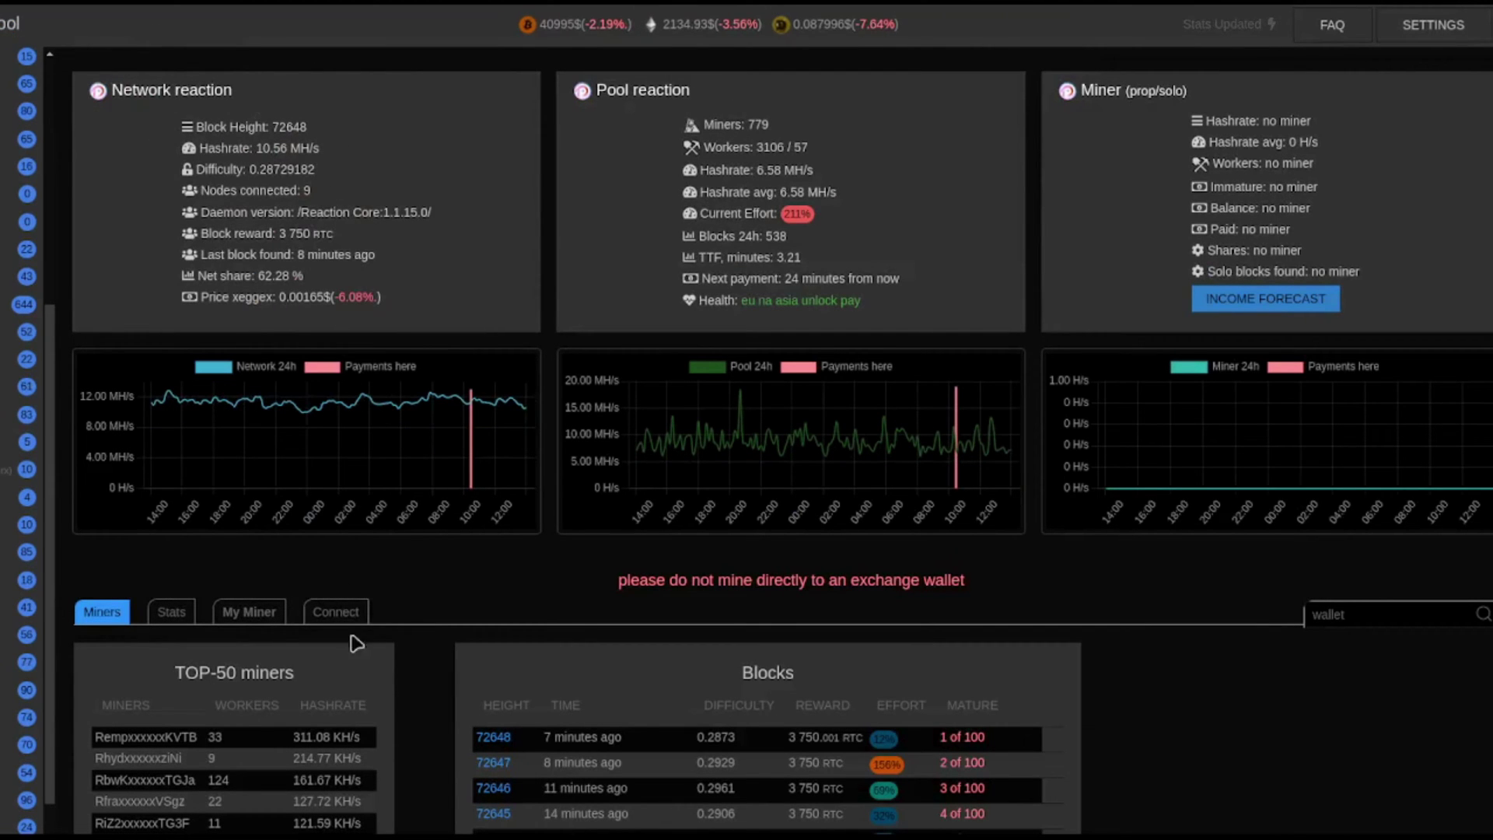
{"action": "left_click", "coordinate": [313, 618]}
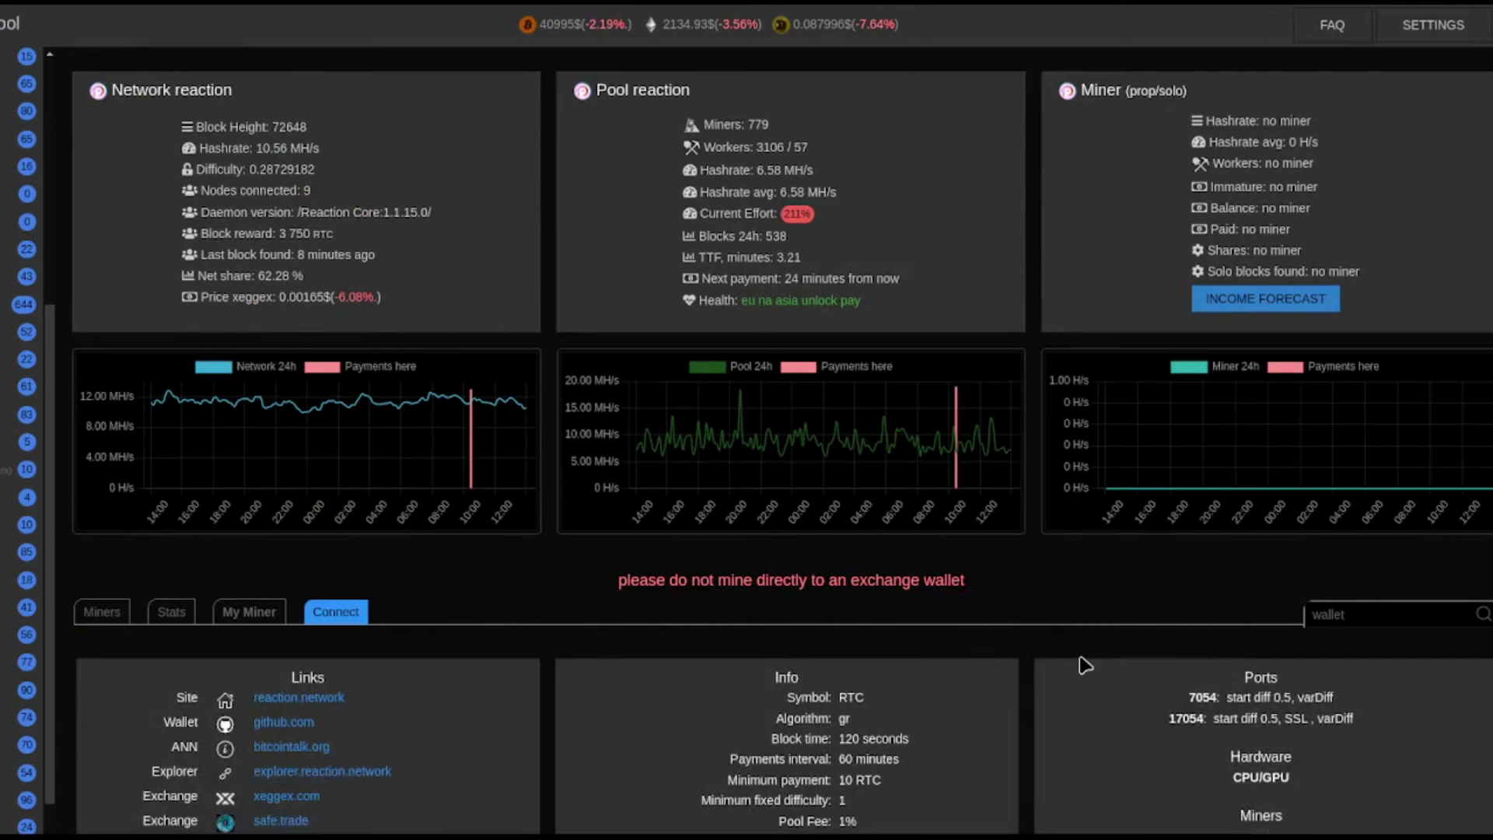
{"action": "scroll", "coordinate": [1084, 666], "scroll_direction": "down", "scroll_amount": 5}
{"action": "scroll", "coordinate": [1085, 667], "scroll_direction": "down", "scroll_amount": 2}
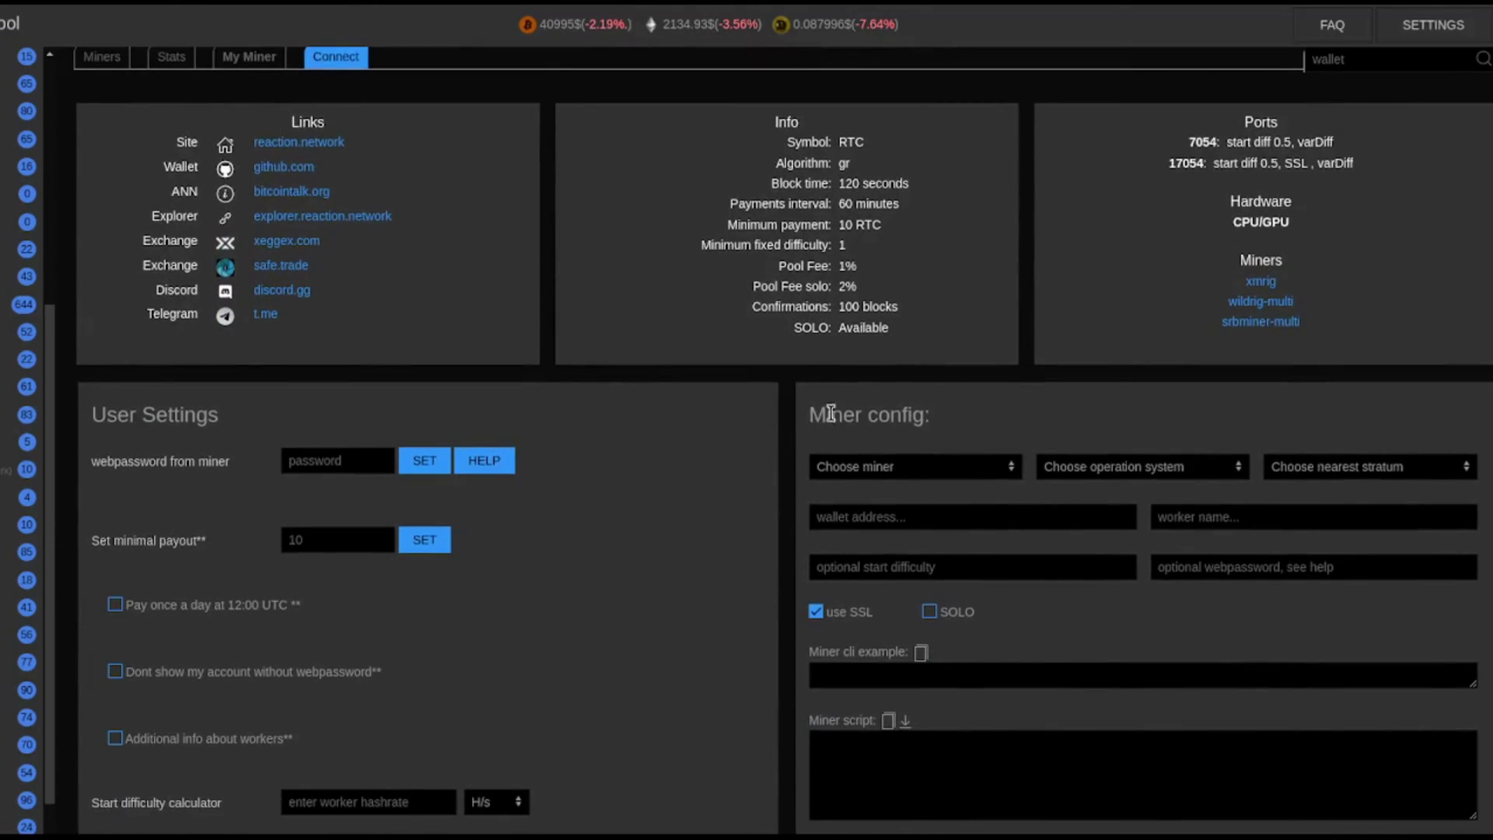
{"action": "left_click_drag", "start_coordinate": [809, 420], "coordinate": [964, 418]}
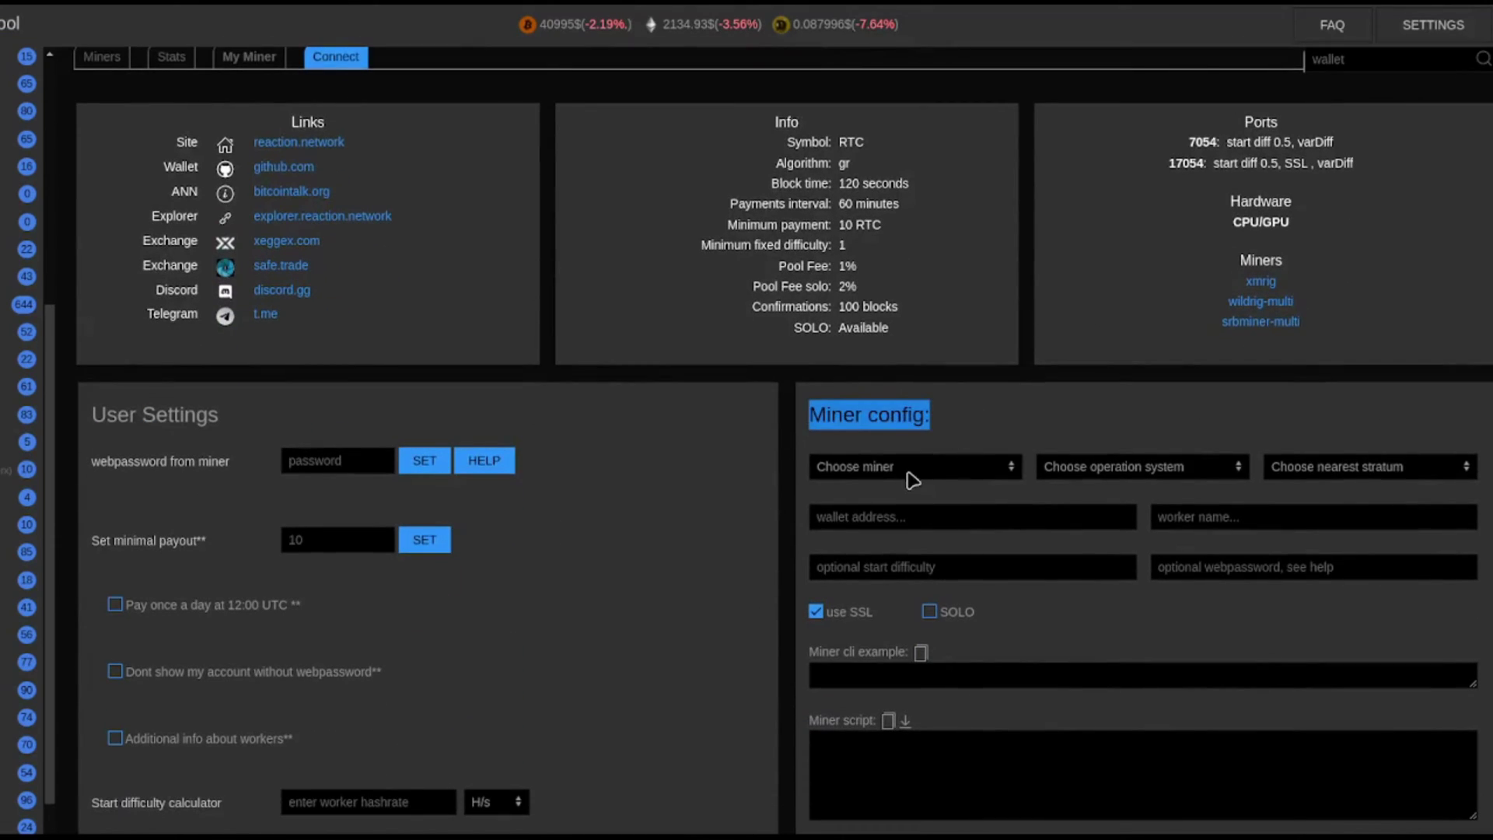
Set the miner config to wildrig-multi, Windows, Europe, and select the stratum address.
{"action": "left_click", "coordinate": [982, 473]}
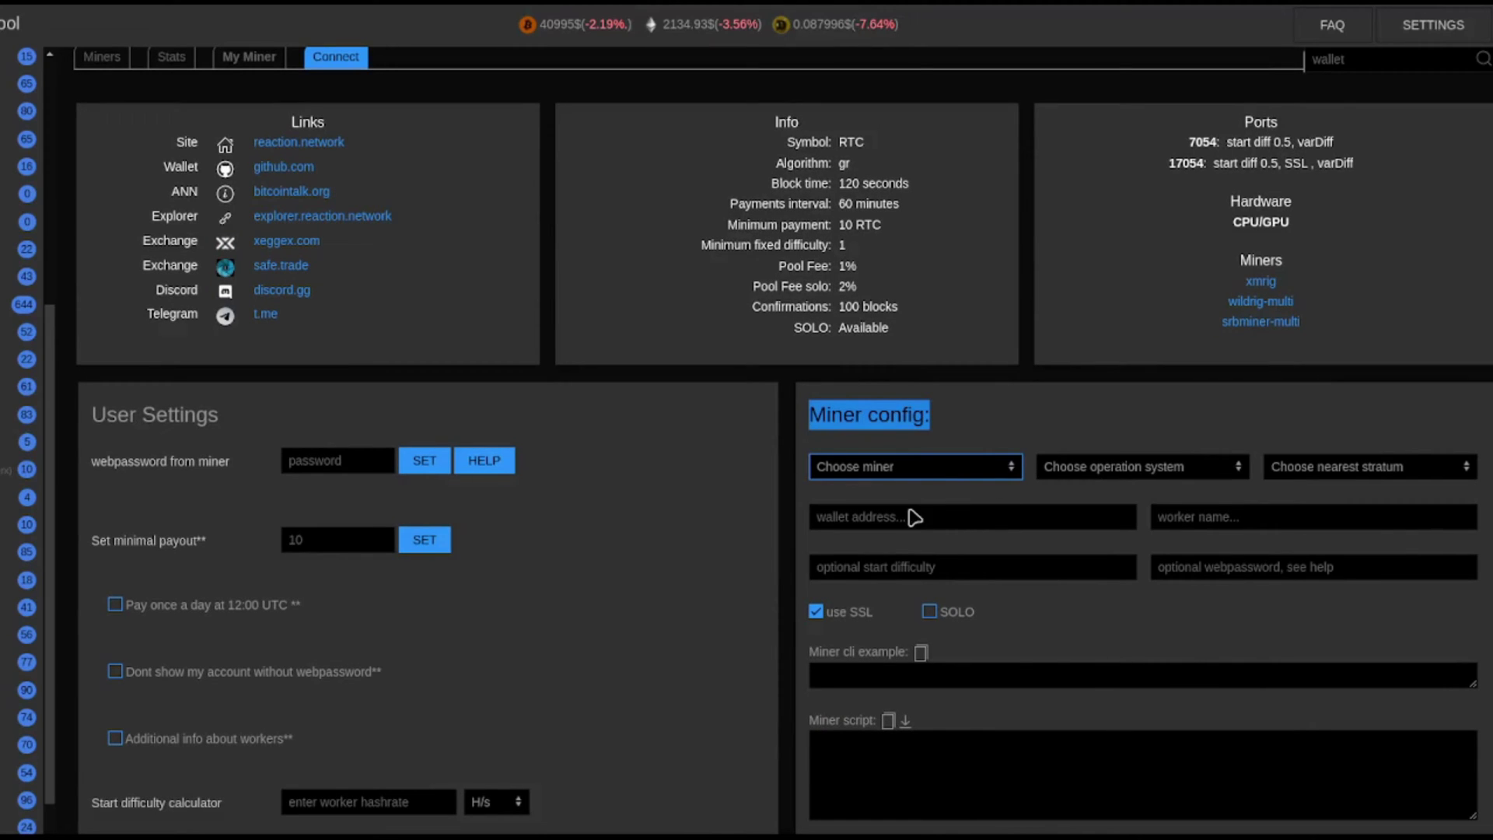
{"action": "left_click", "coordinate": [913, 517]}
{"action": "left_click", "coordinate": [1079, 468]}
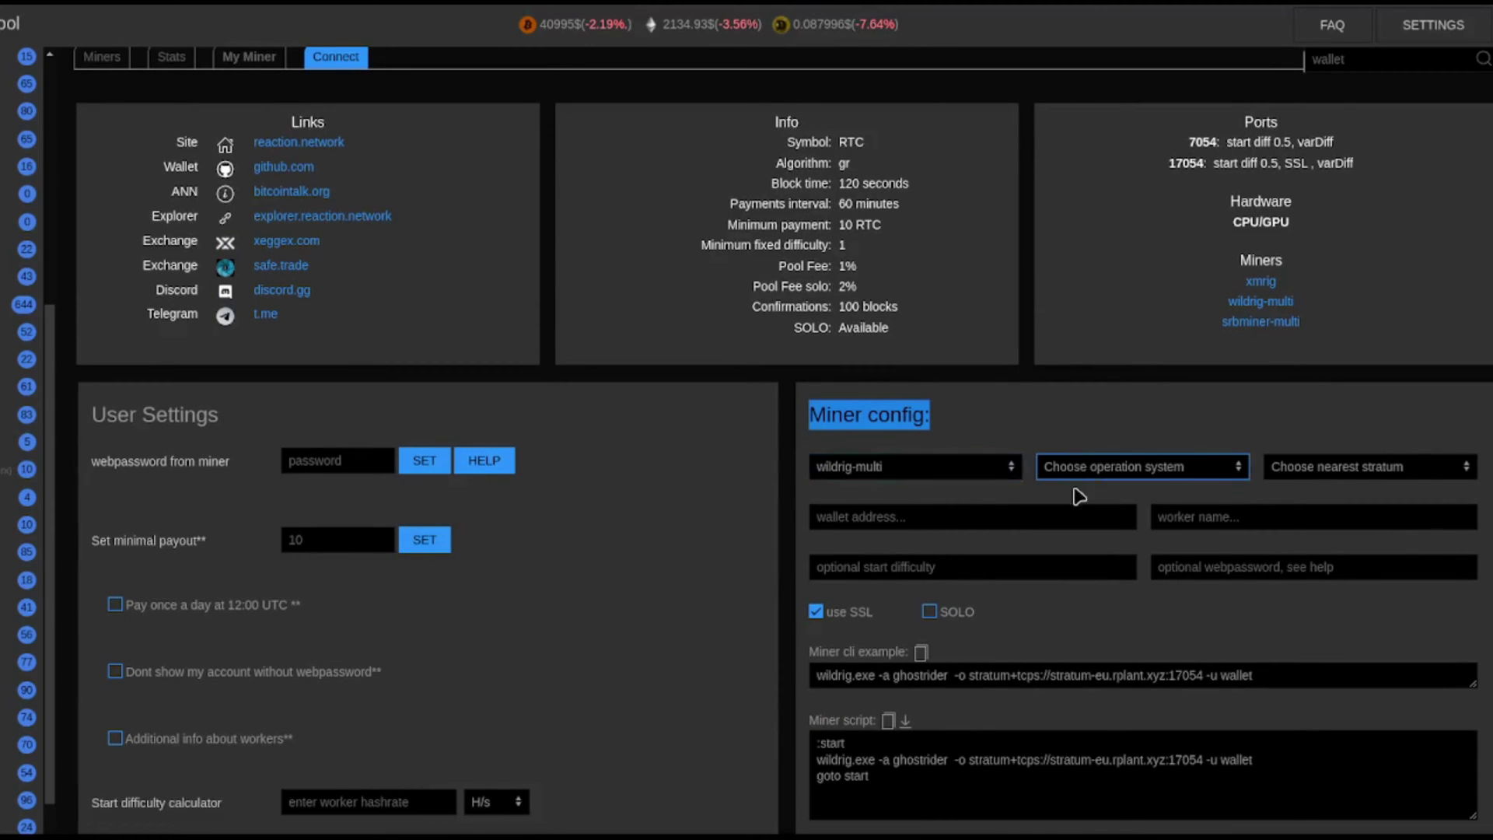
{"action": "left_click", "coordinate": [1080, 496]}
{"action": "left_click", "coordinate": [1301, 468]}
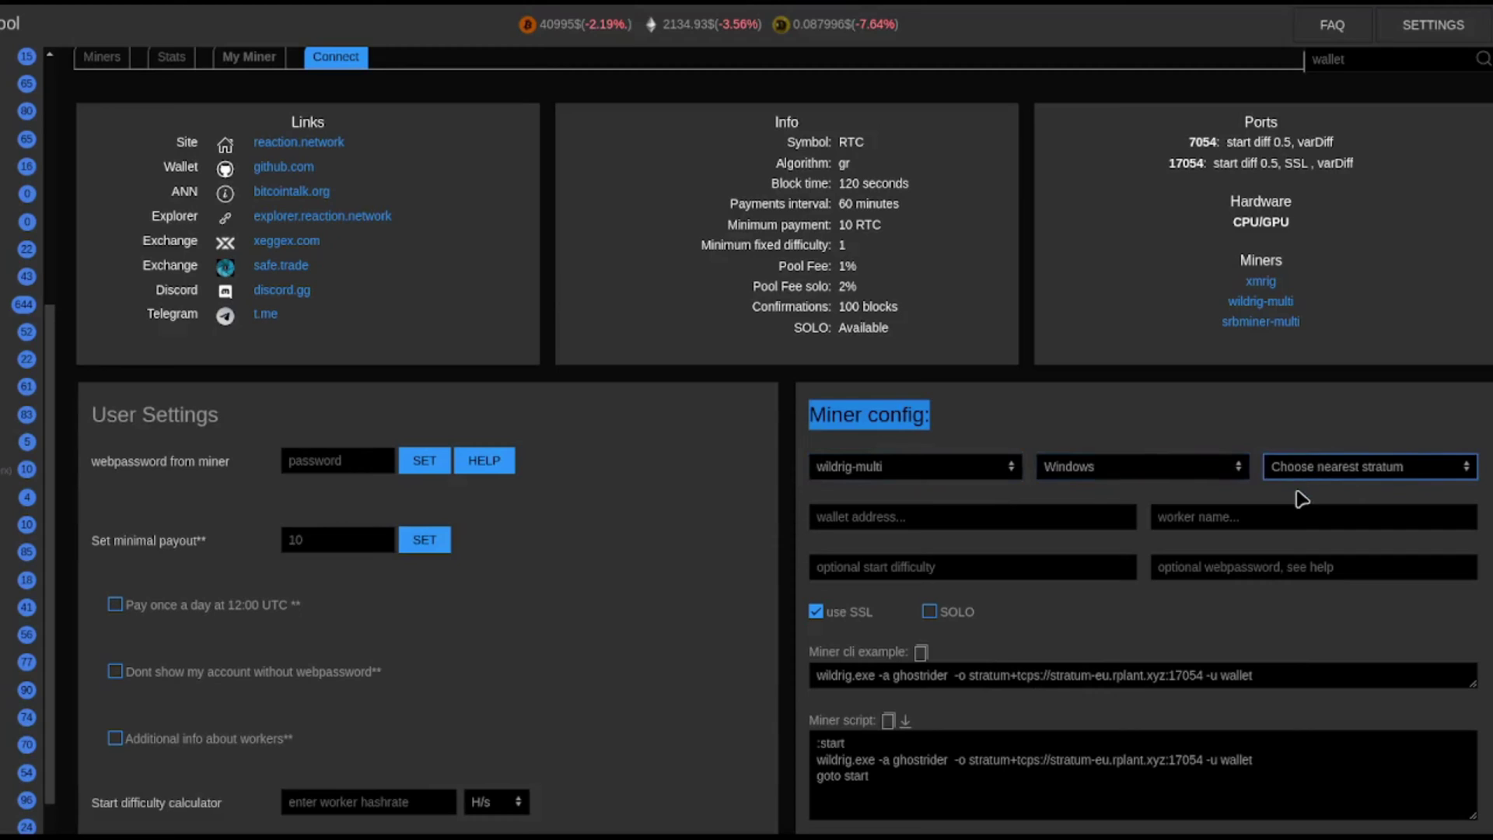
{"action": "left_click", "coordinate": [1301, 499]}
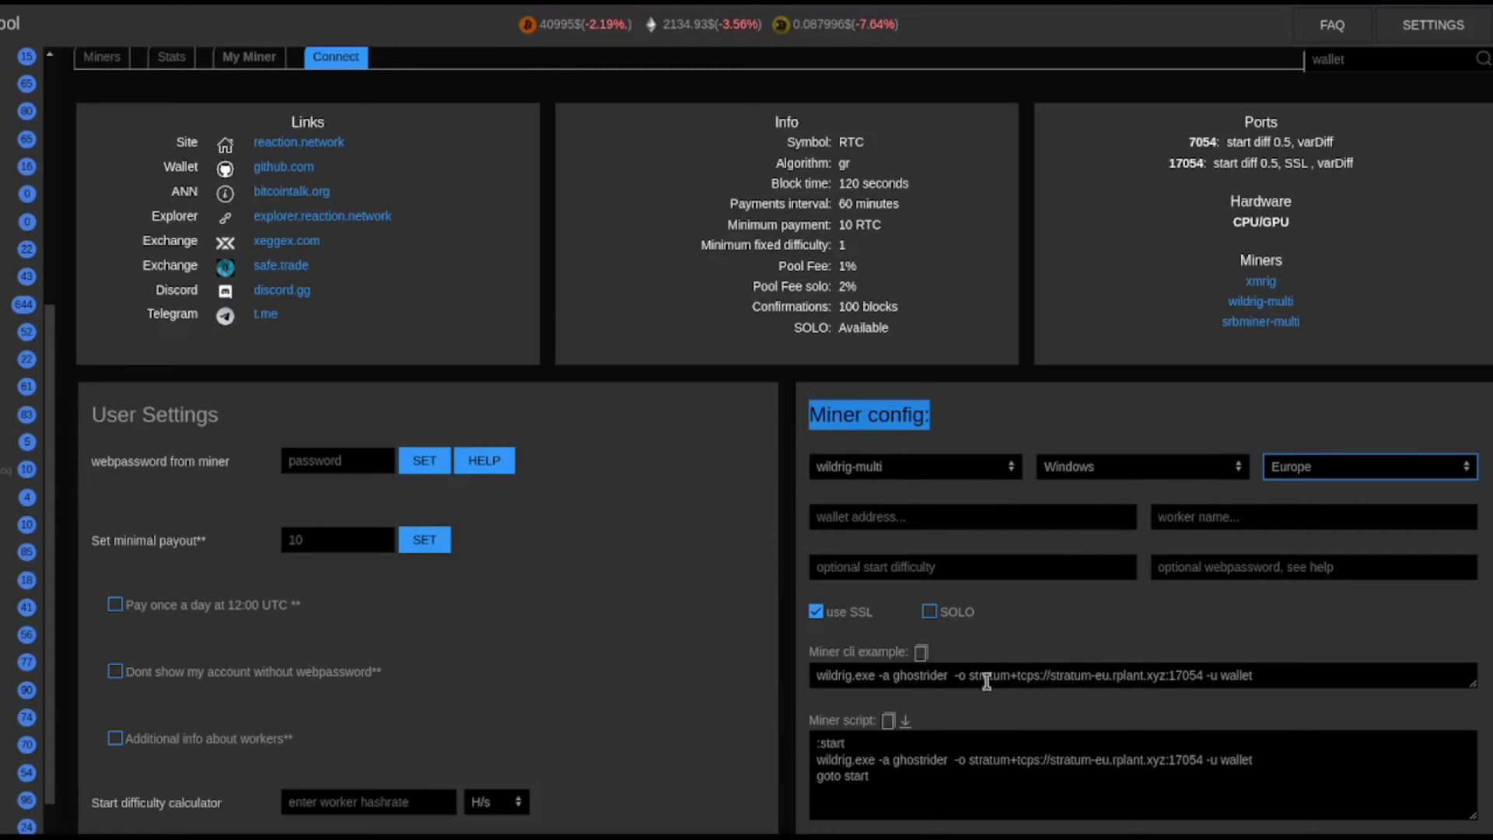
{"action": "left_click_drag", "start_coordinate": [969, 676], "coordinate": [1202, 677]}
{"action": "key", "text": "ctrl+c"}
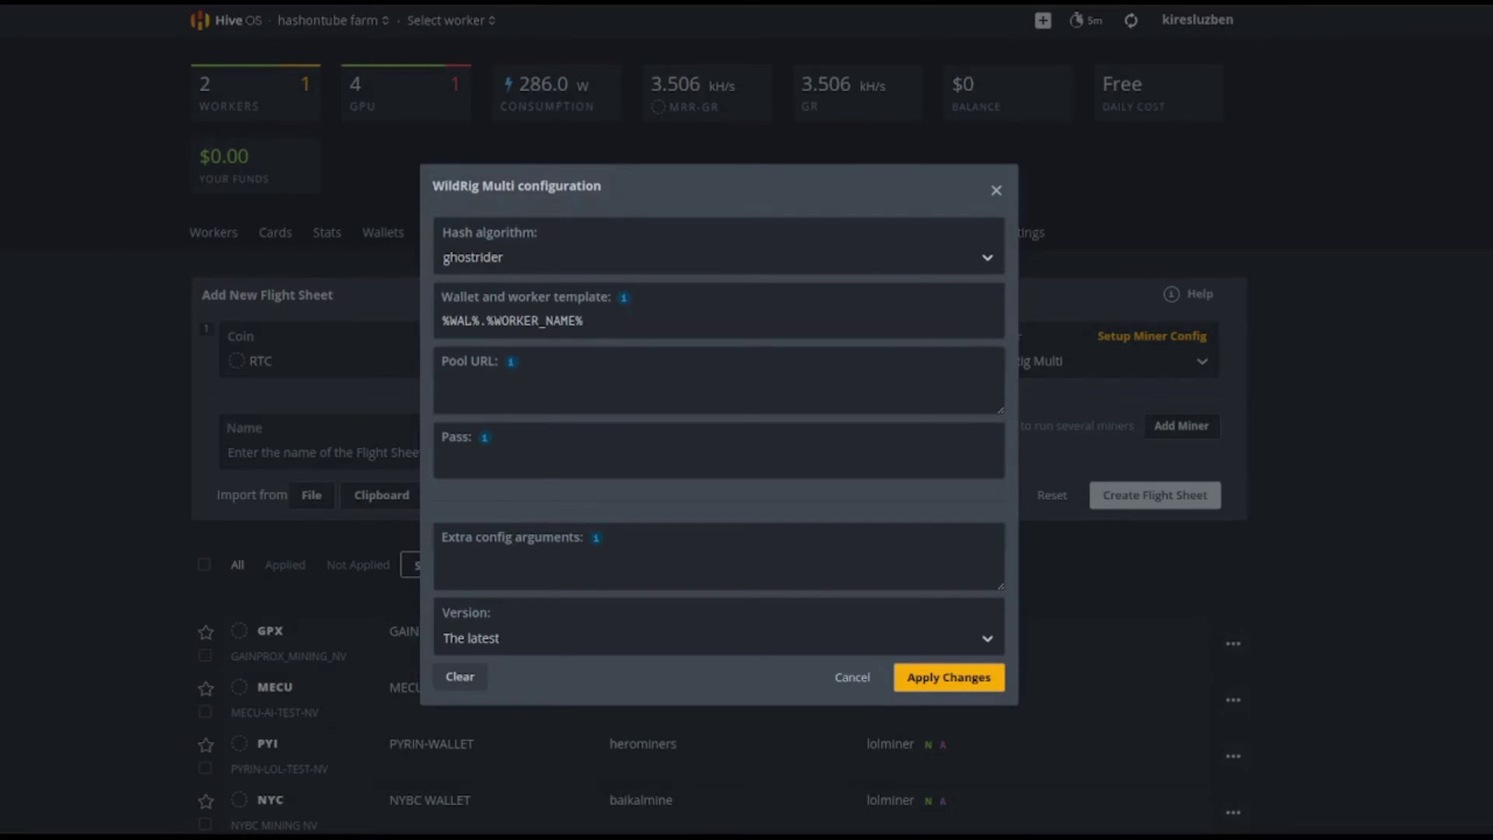
Set WildRig Multi's pool URL to stratum+tcps://stratum-eu.rplant.xyz:17054 with pass x, and apply.
{"action": "left_click", "coordinate": [467, 381]}
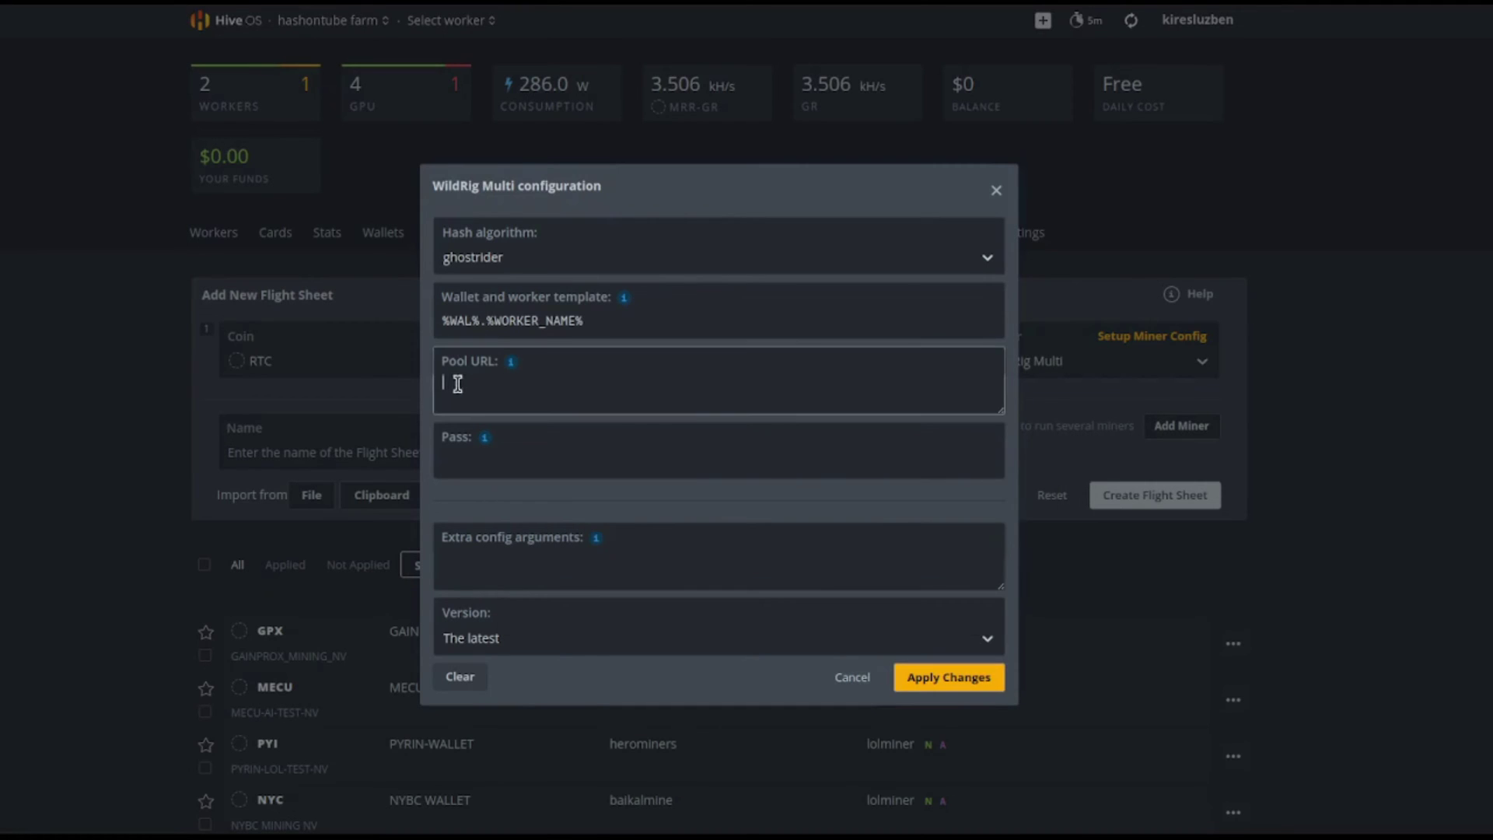
{"action": "key", "text": "ctrl+v"}
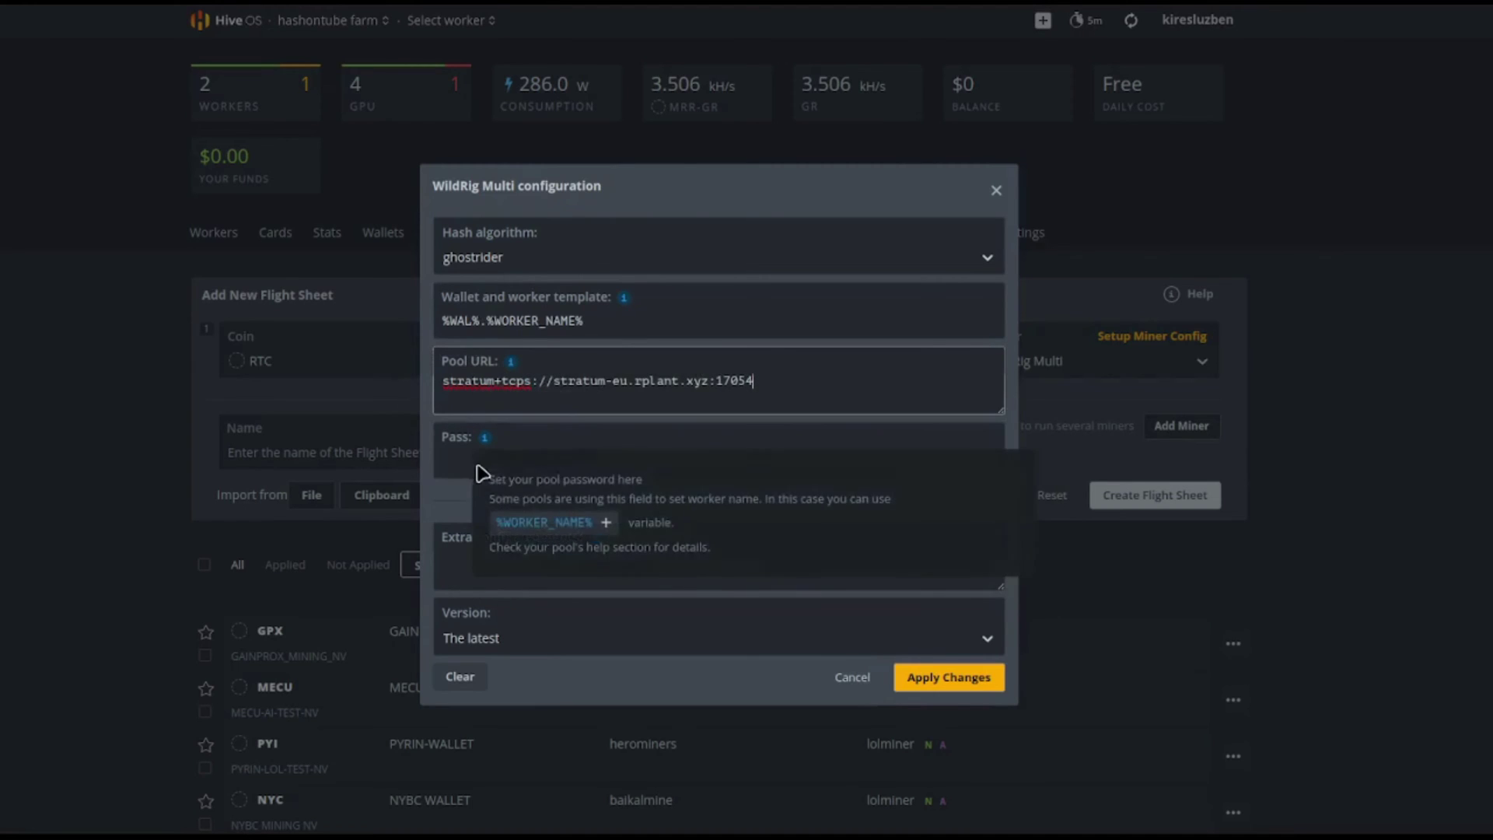
{"action": "left_click", "coordinate": [444, 457]}
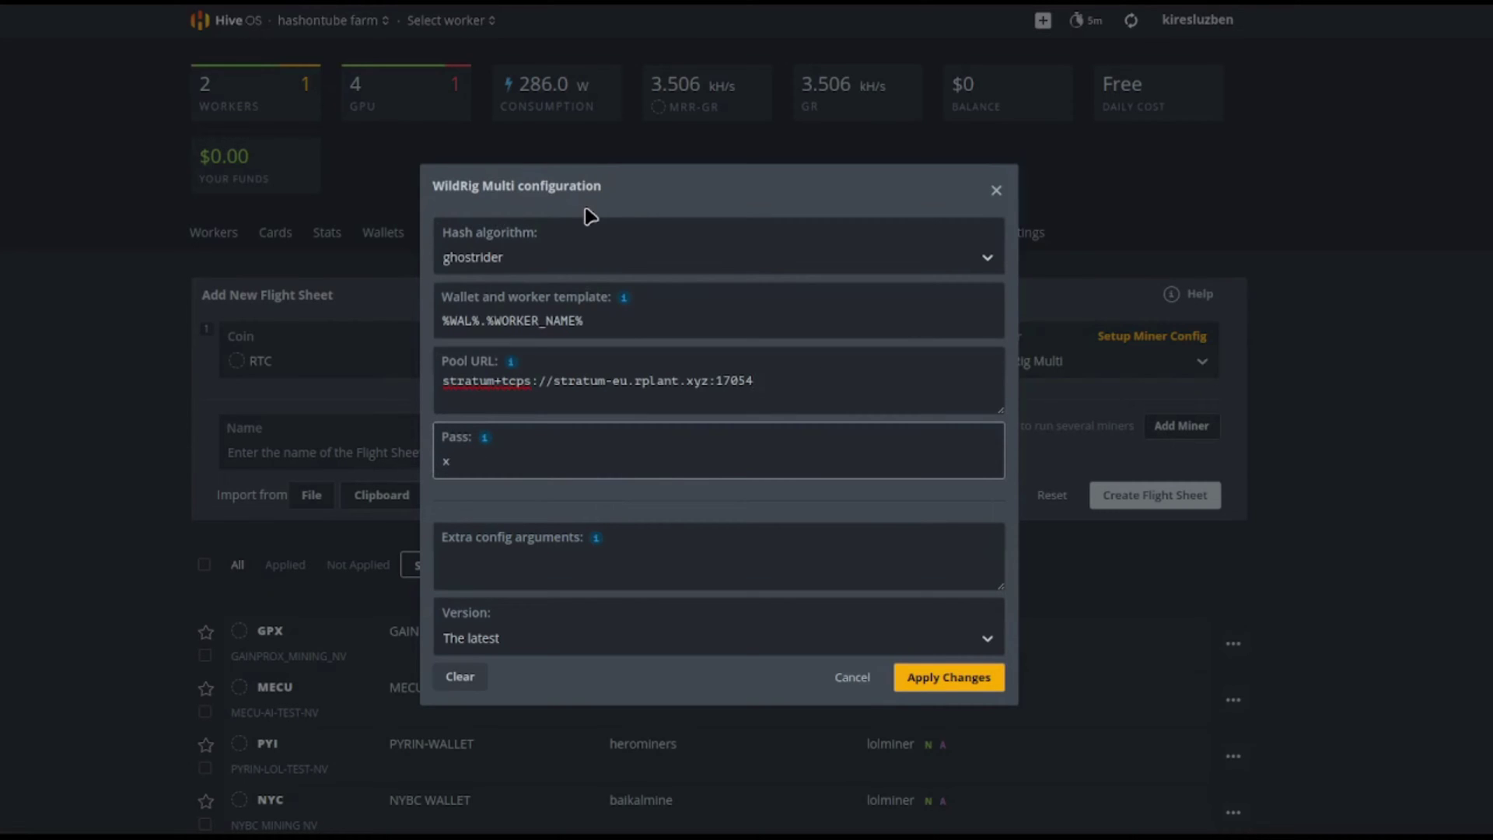
{"action": "left_click", "coordinate": [944, 678]}
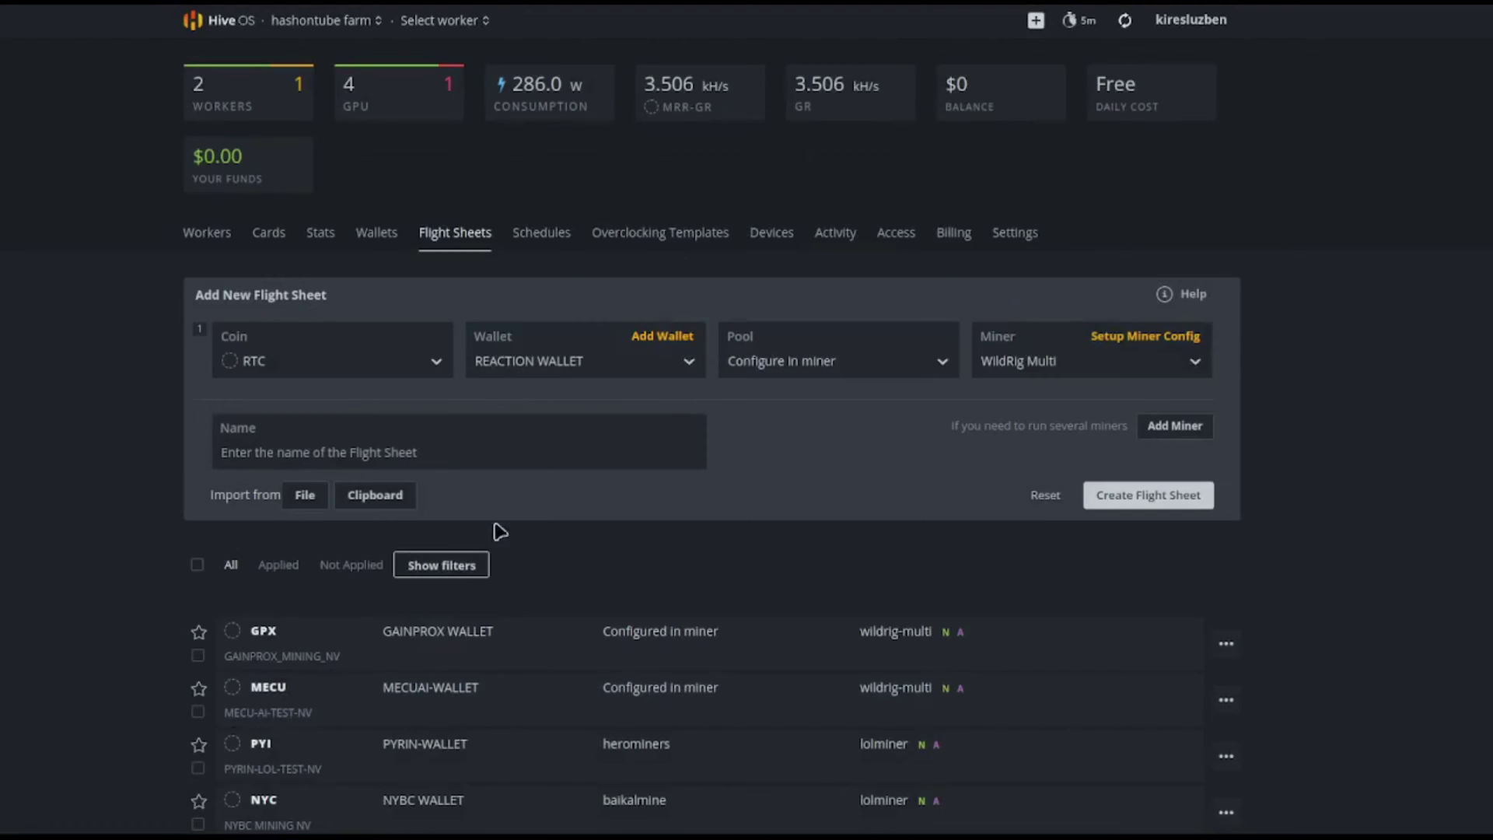
Name the flight sheet REACTION_MINING_NV and create it.
{"action": "left_click", "coordinate": [460, 452]}
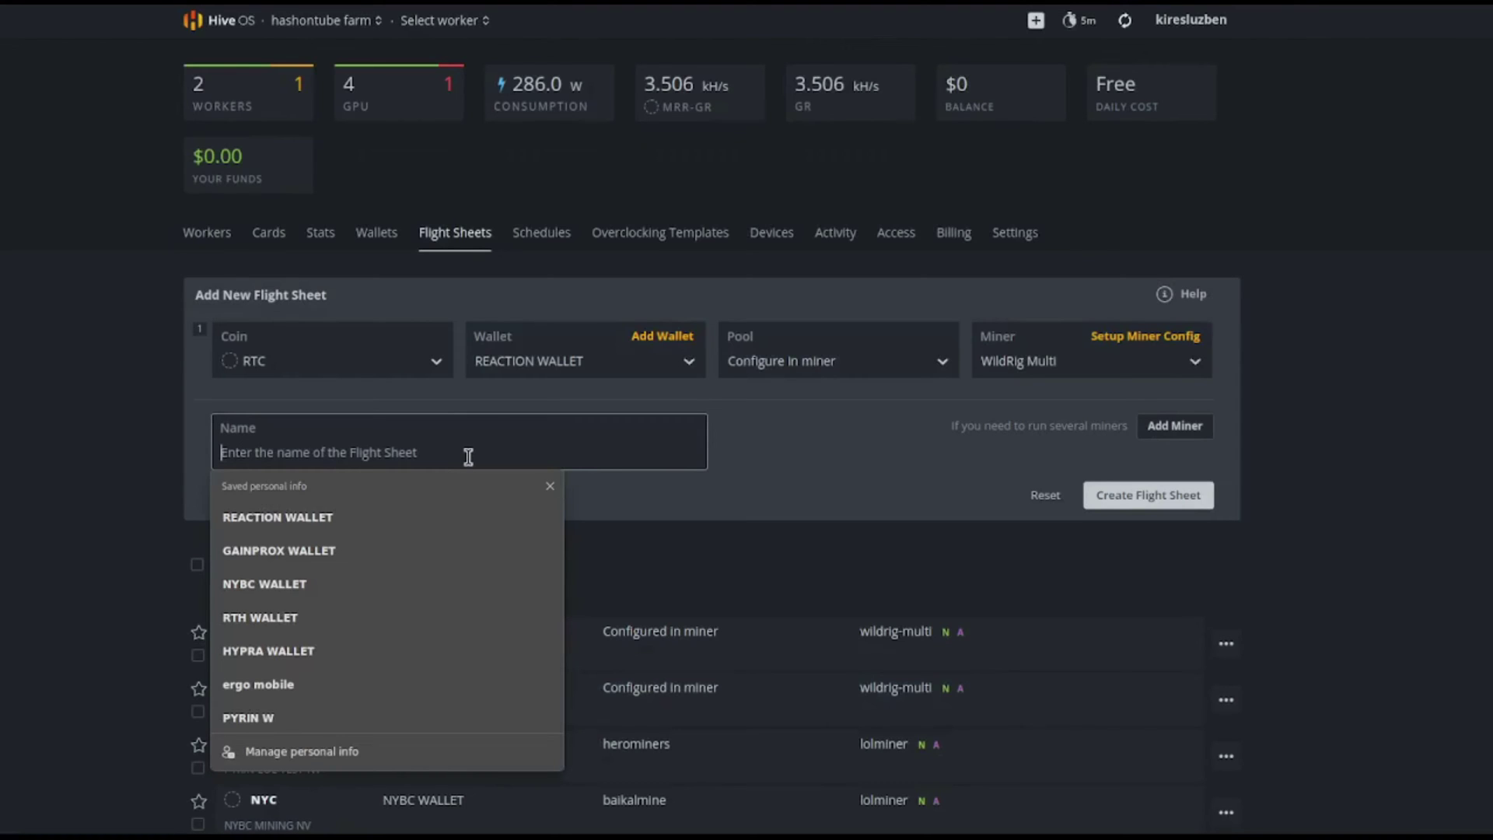
{"action": "type", "text": "REACT"}
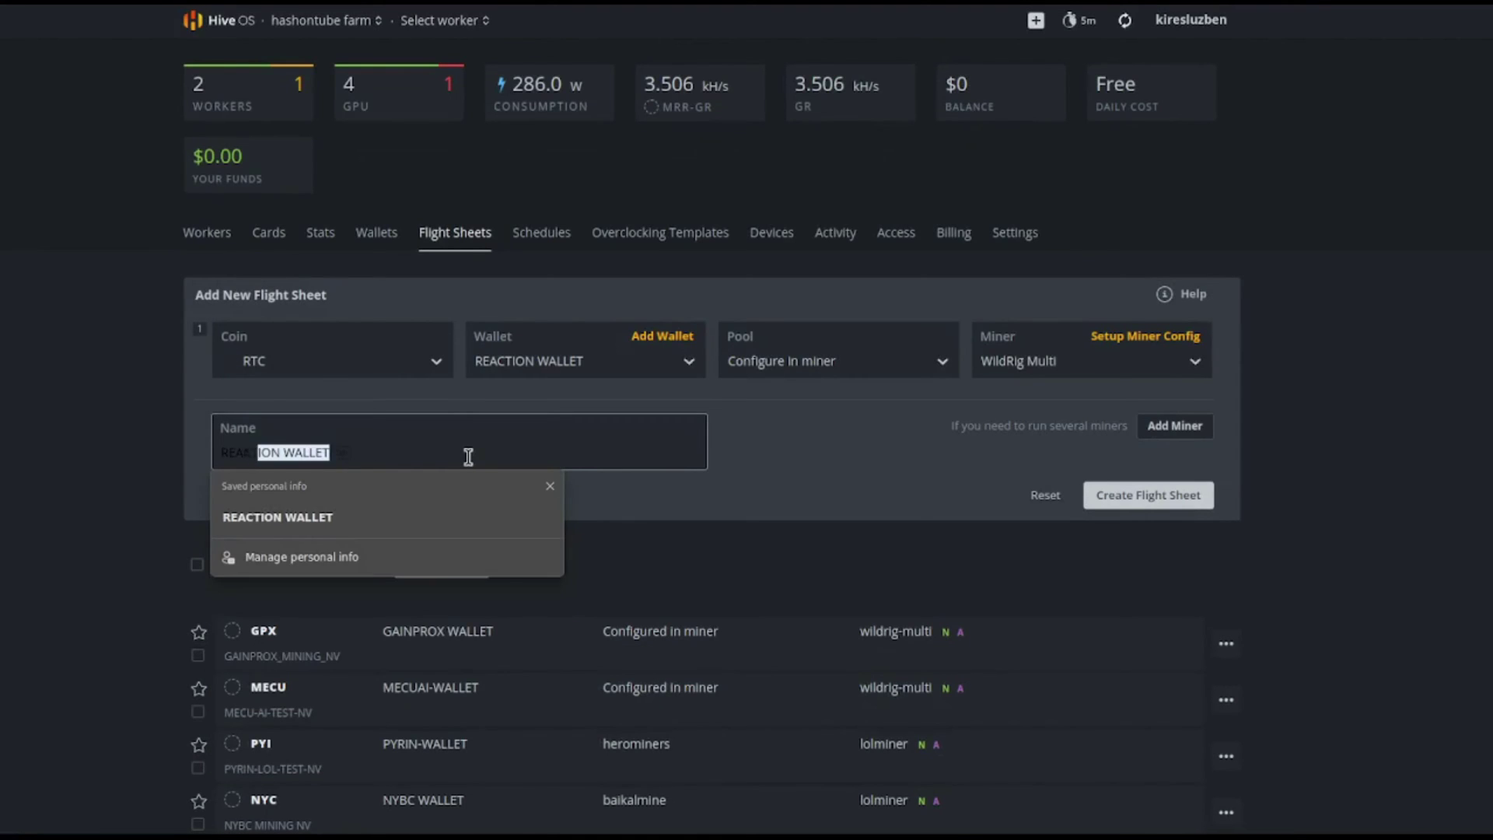
{"action": "type", "text": "ION_MINI"}
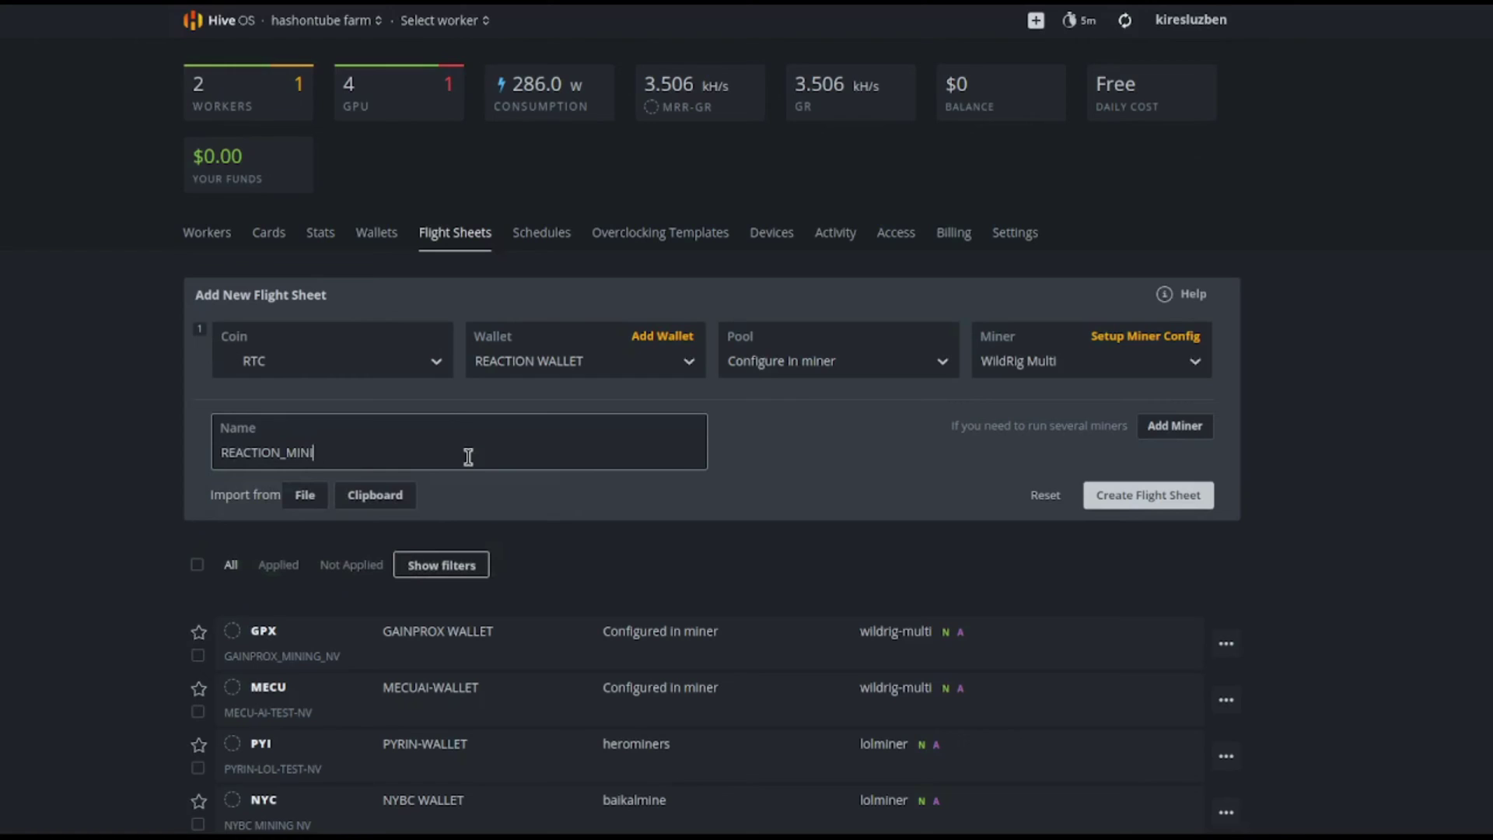
{"action": "type", "text": "NG_NV"}
{"action": "left_click", "coordinate": [1125, 498]}
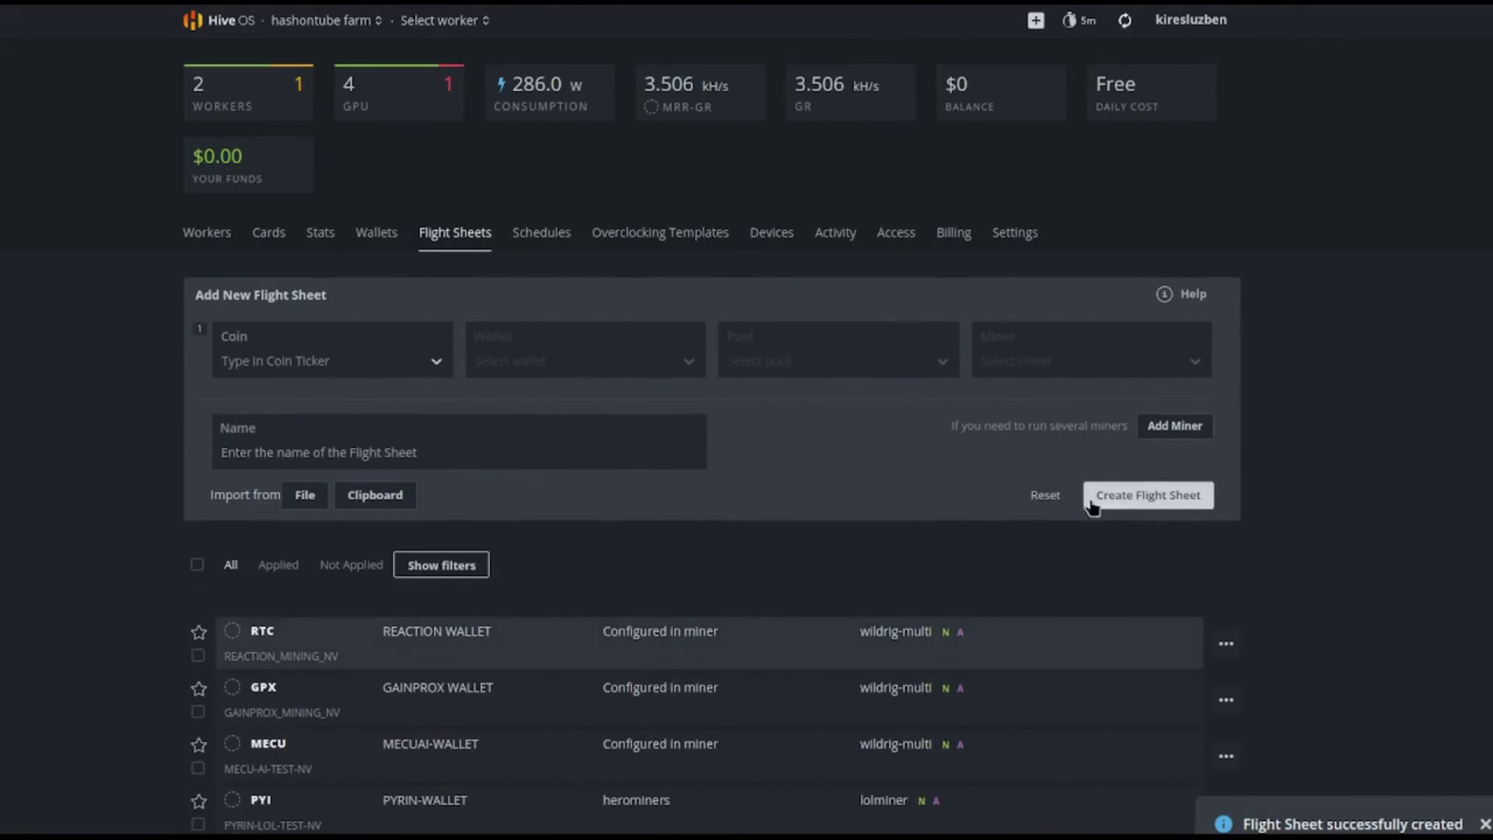
Apply the RTC REACTION_MINING_NV flight sheet to the worker lacking one.
{"action": "left_click", "coordinate": [222, 235]}
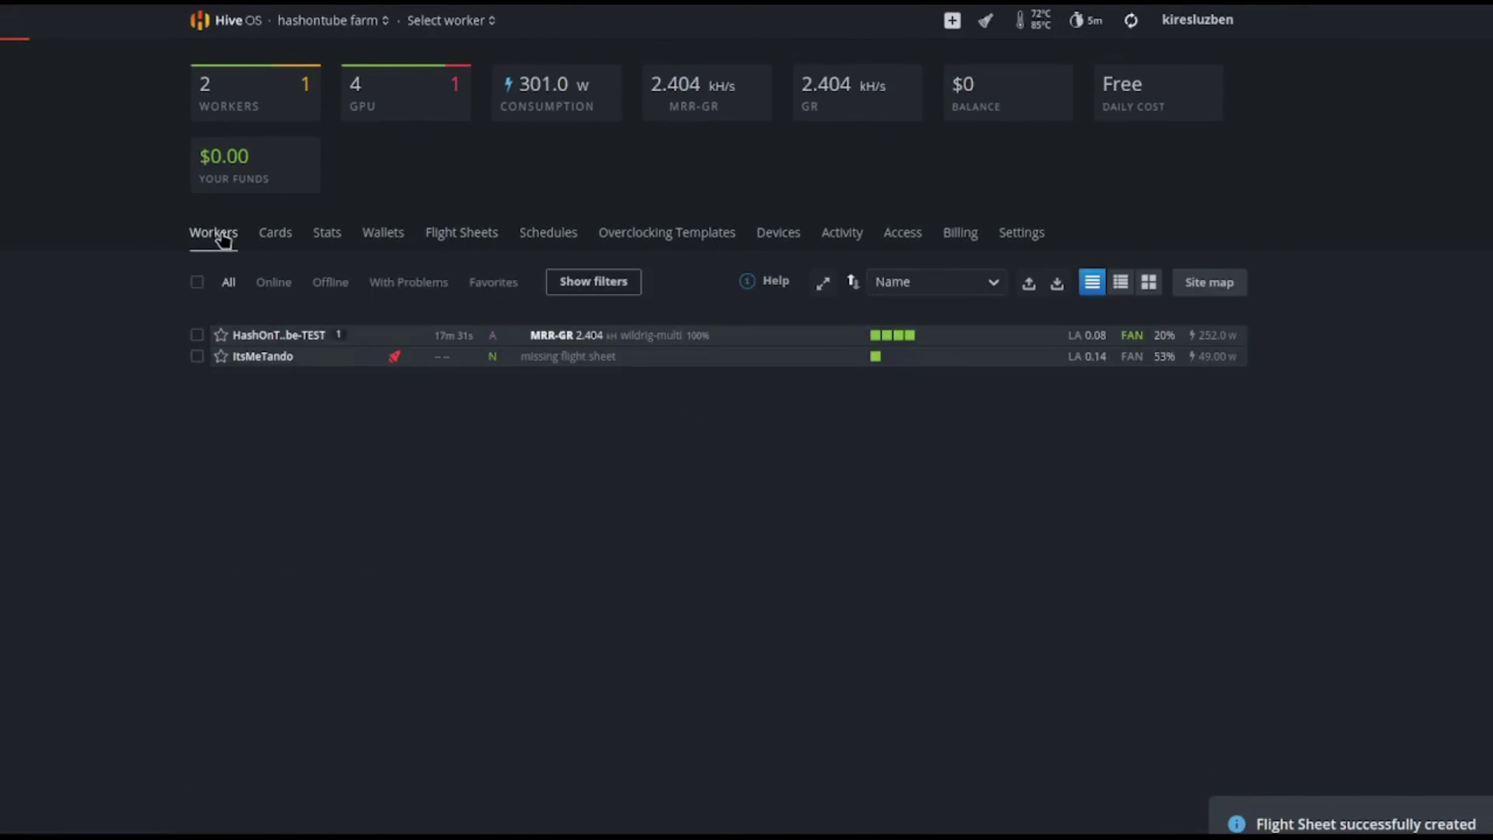
{"action": "left_click", "coordinate": [259, 359]}
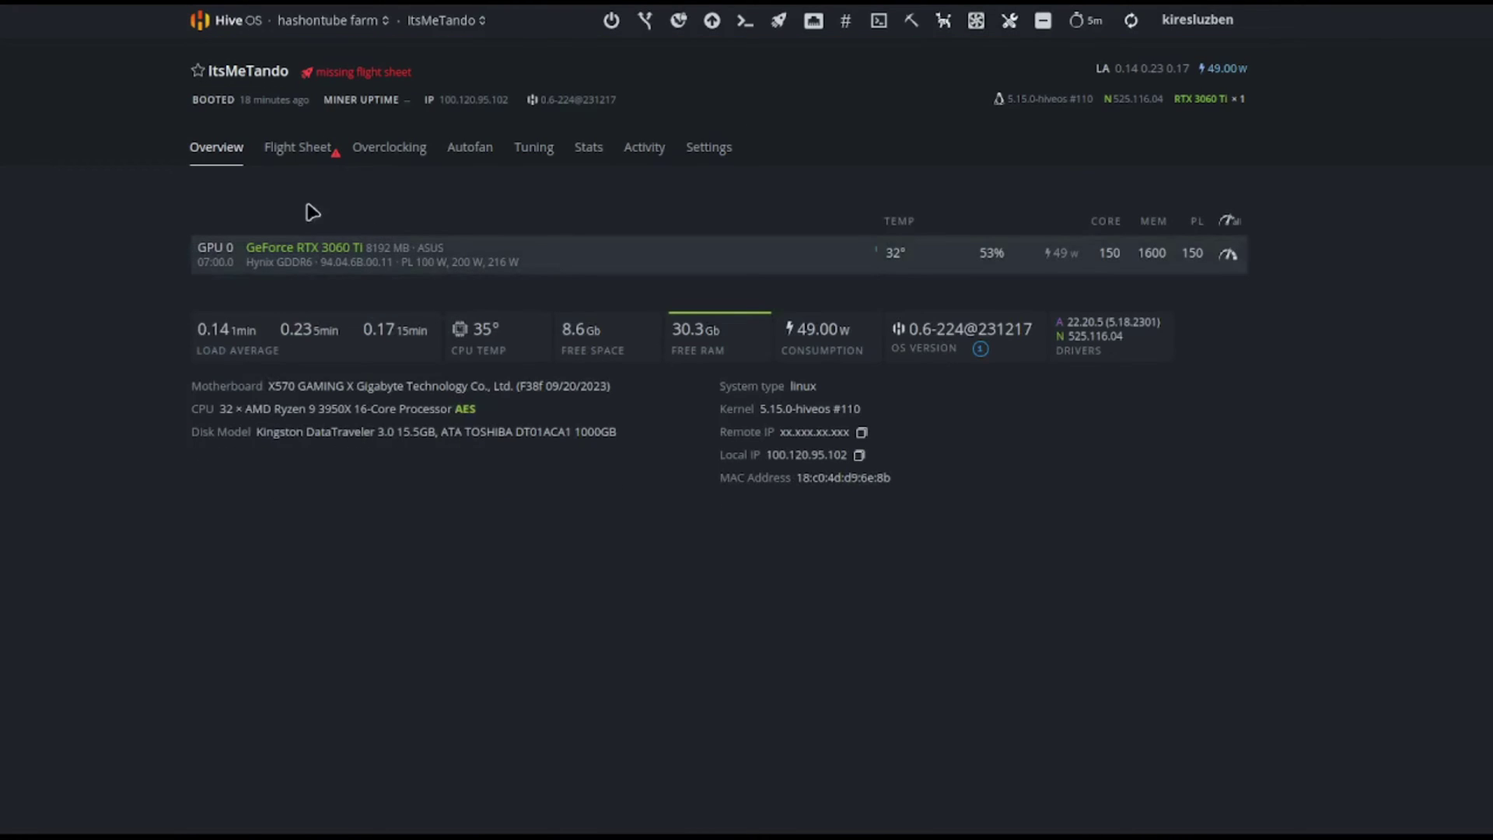
{"action": "left_click", "coordinate": [298, 148]}
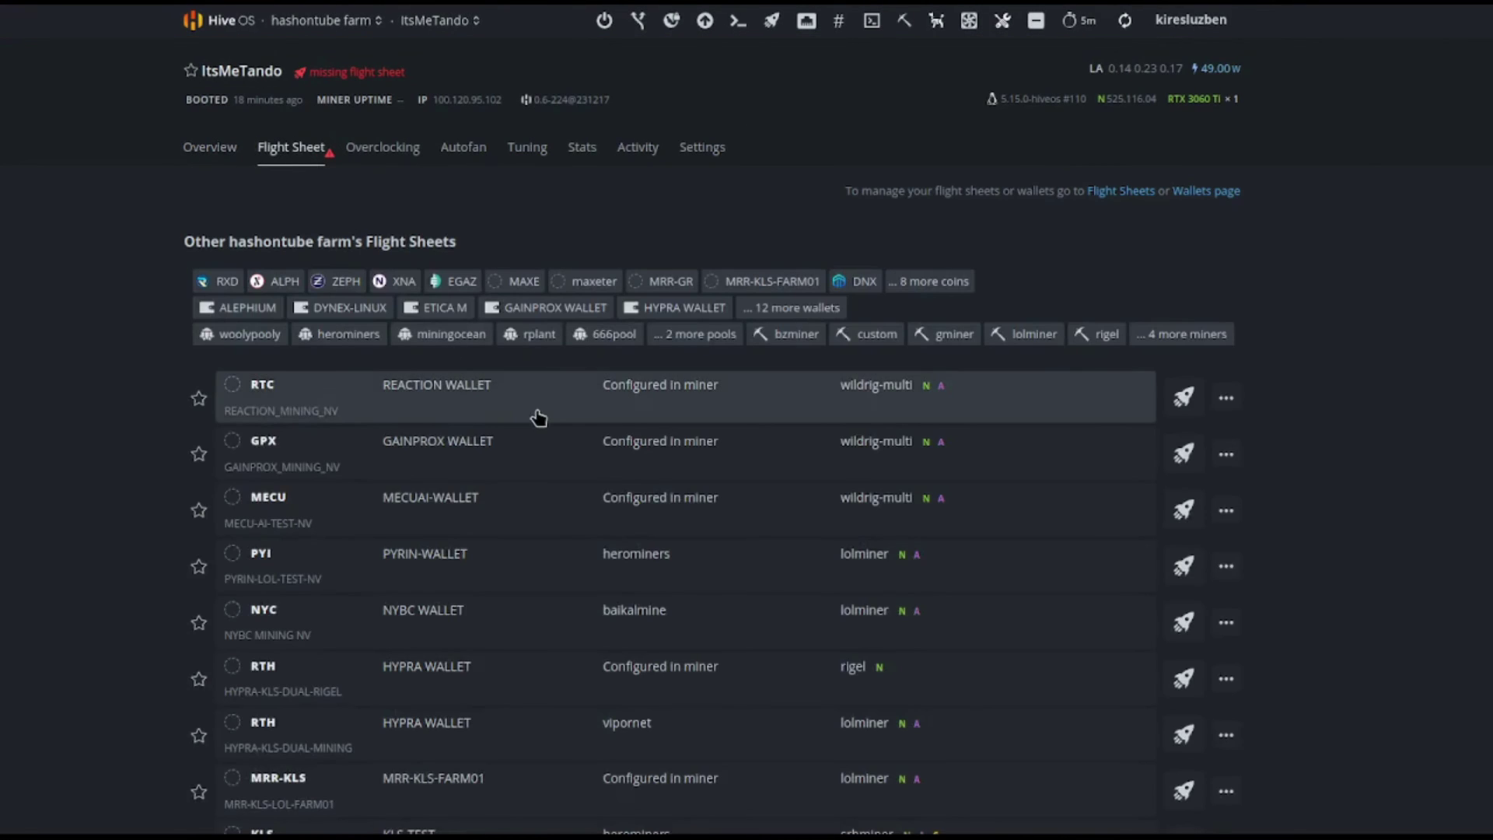
{"action": "left_click", "coordinate": [544, 411]}
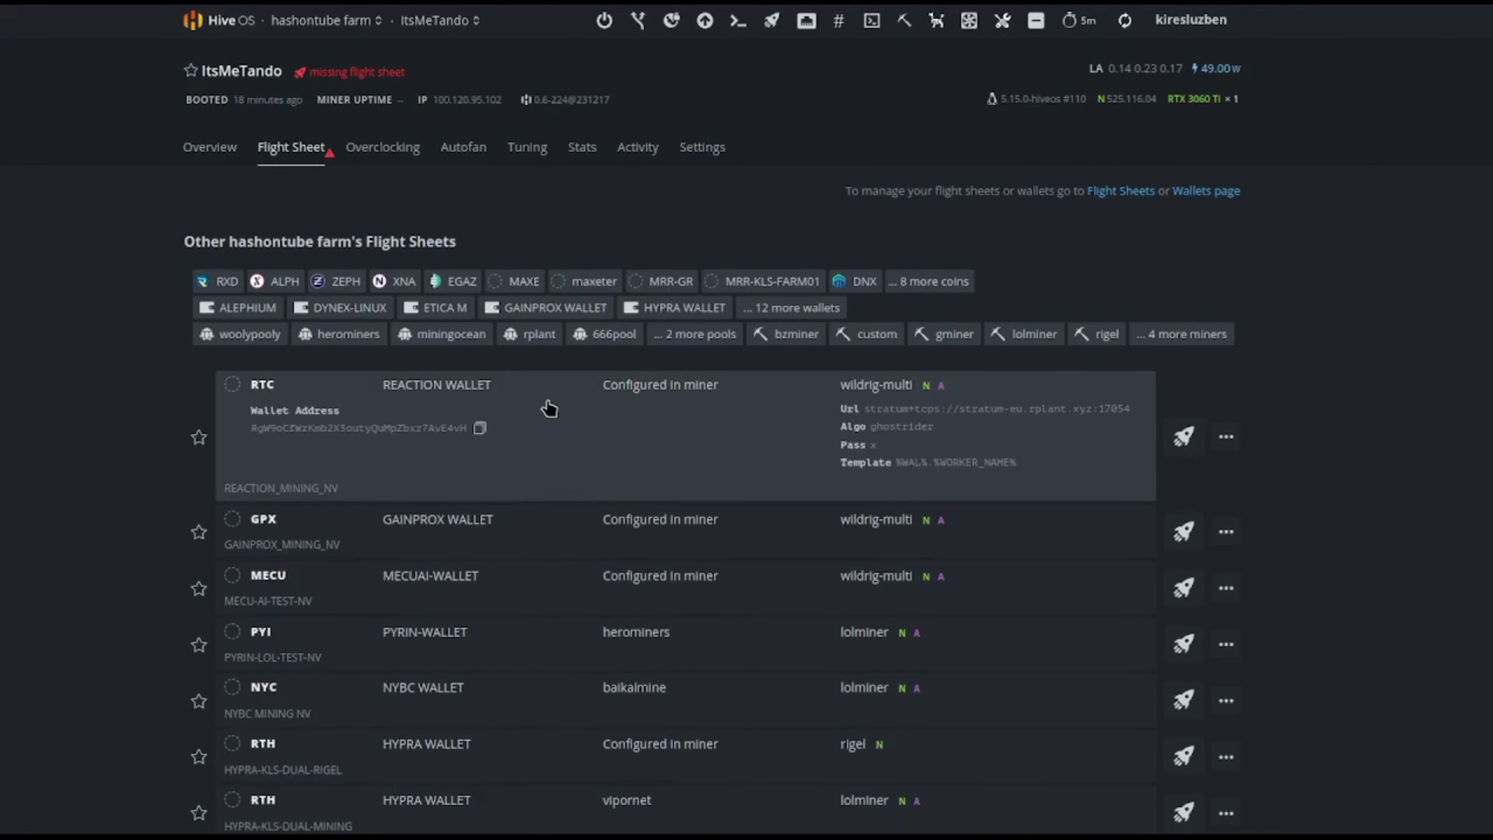
{"action": "left_click", "coordinate": [1198, 427]}
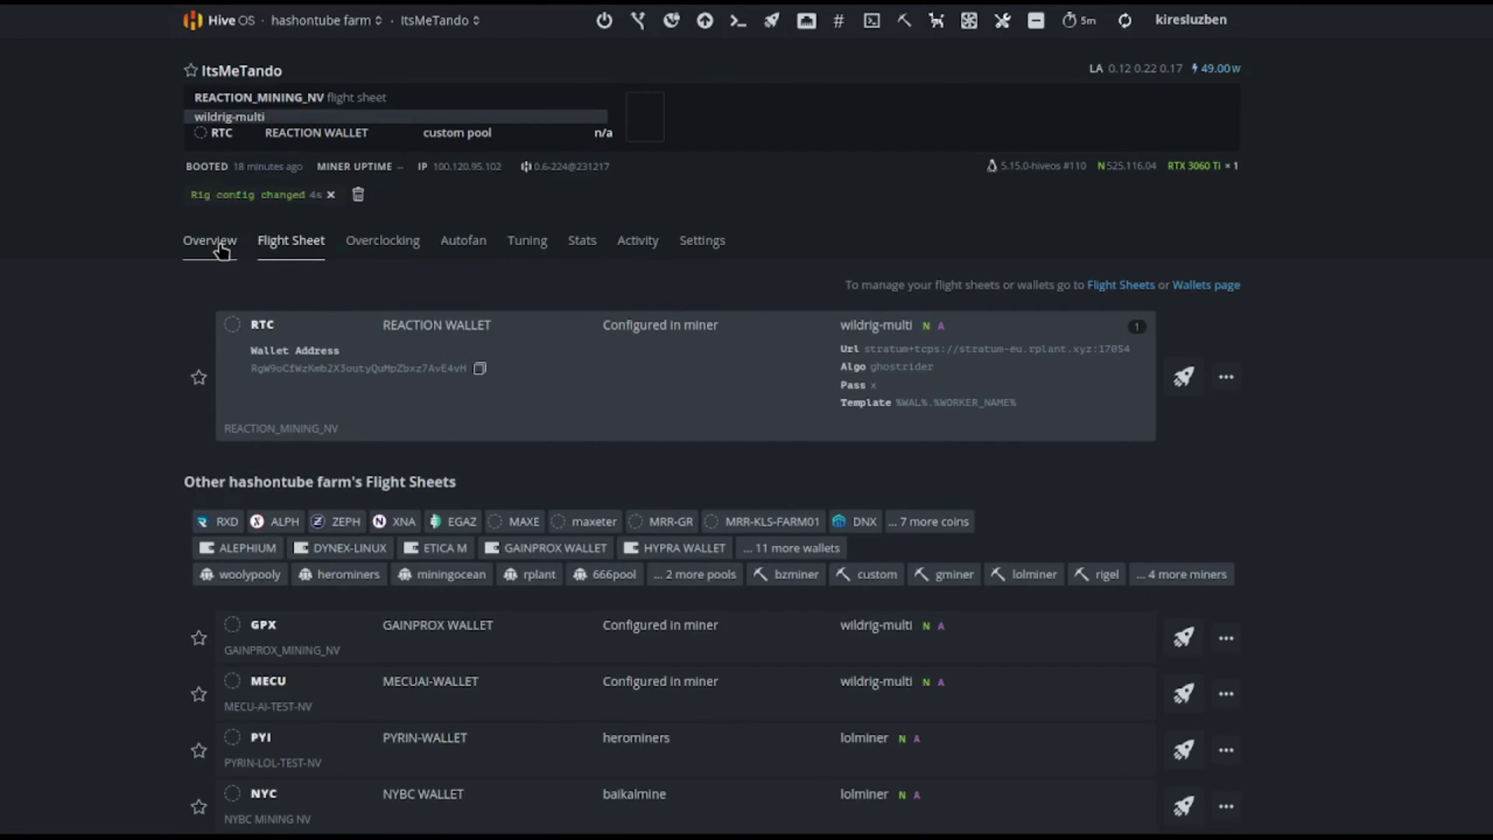
{"action": "left_click", "coordinate": [222, 247]}
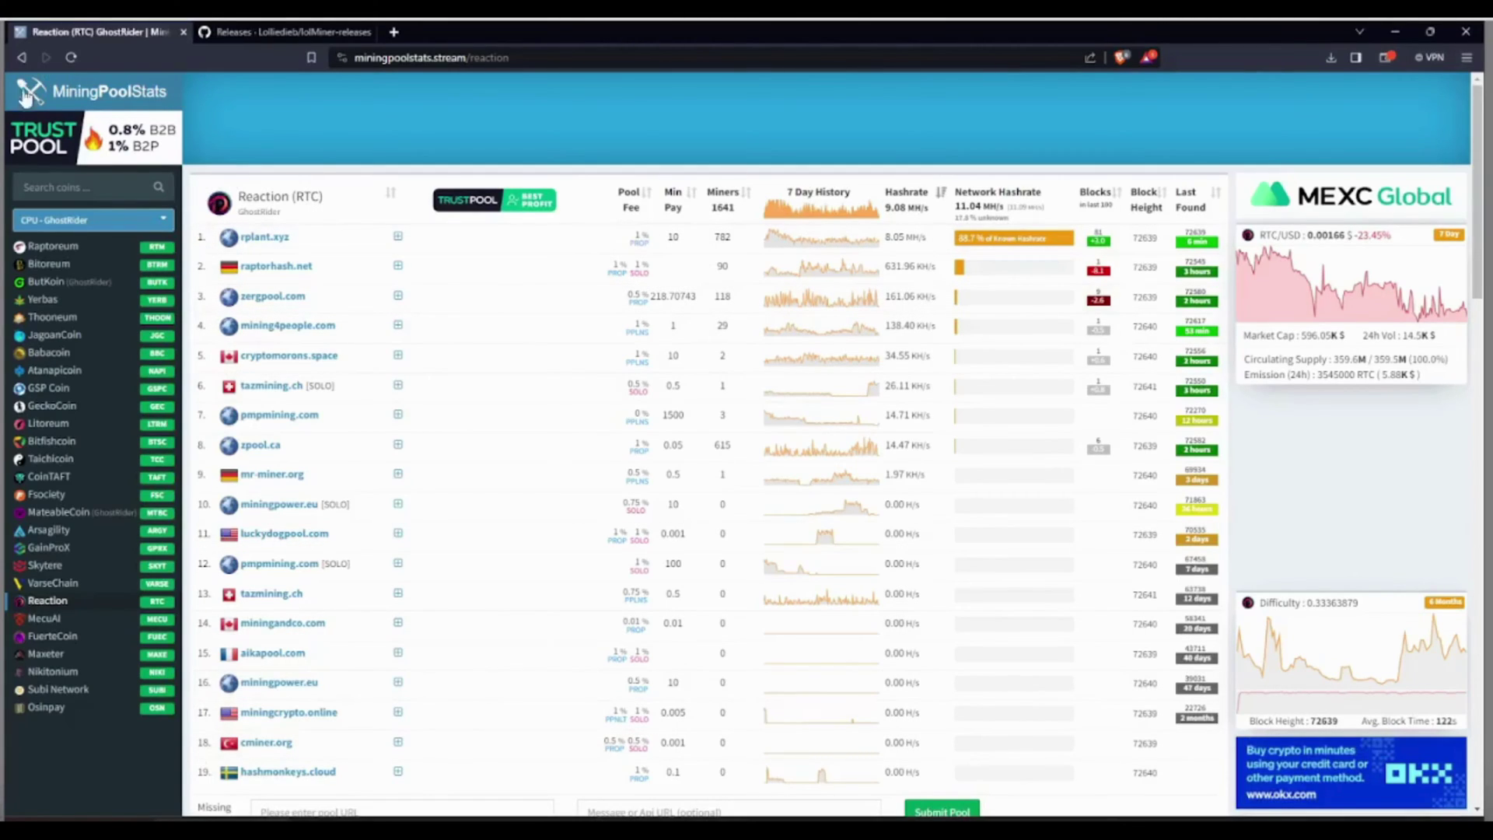
Filter MiningPoolStats to CPU - GhostRider and open rplant.xyz from Reaction's pool list.
{"action": "left_click", "coordinate": [155, 219]}
{"action": "left_click", "coordinate": [55, 741]}
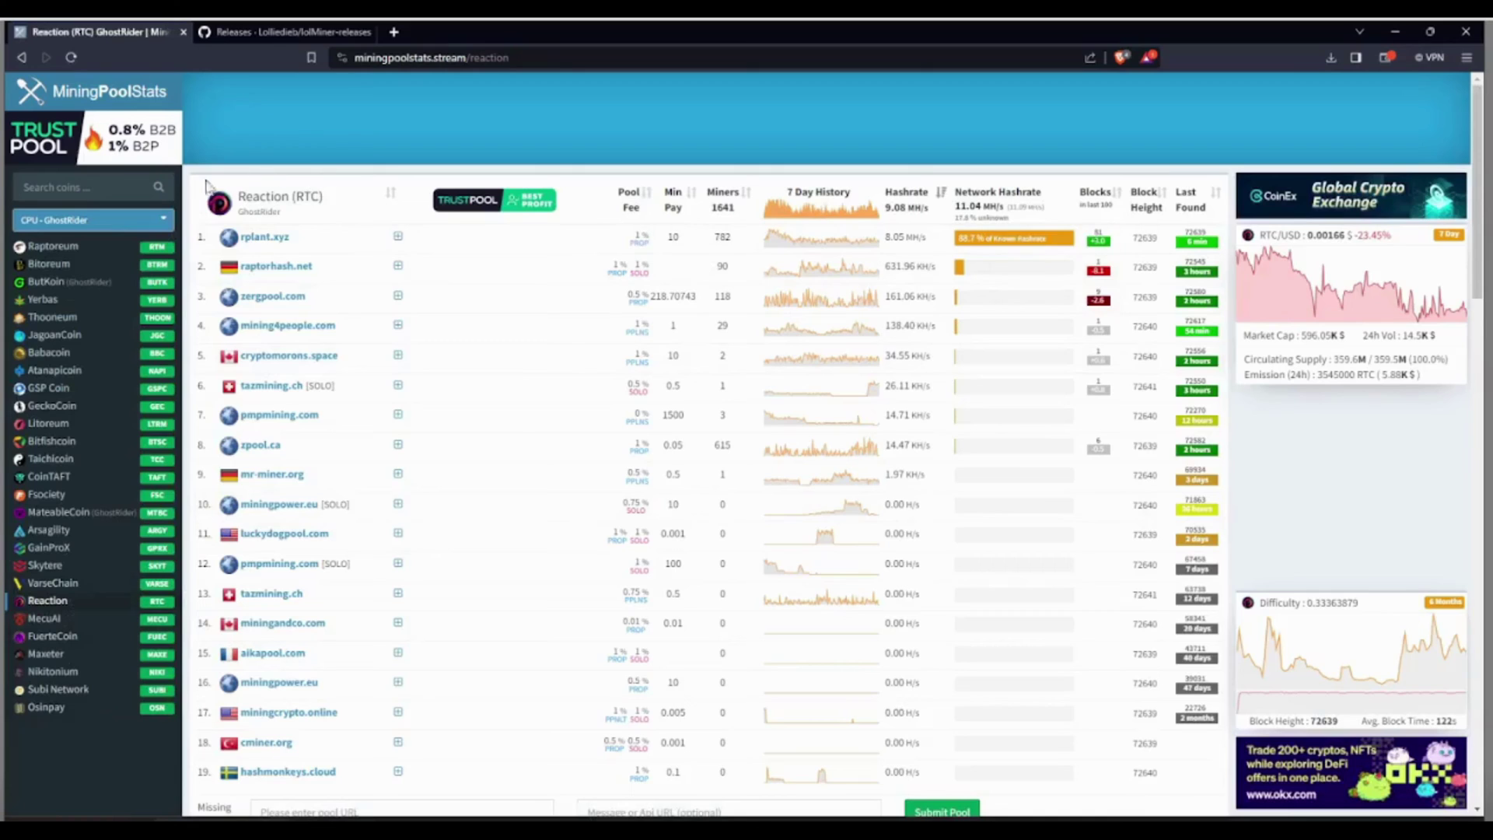
{"action": "left_click", "coordinate": [265, 237]}
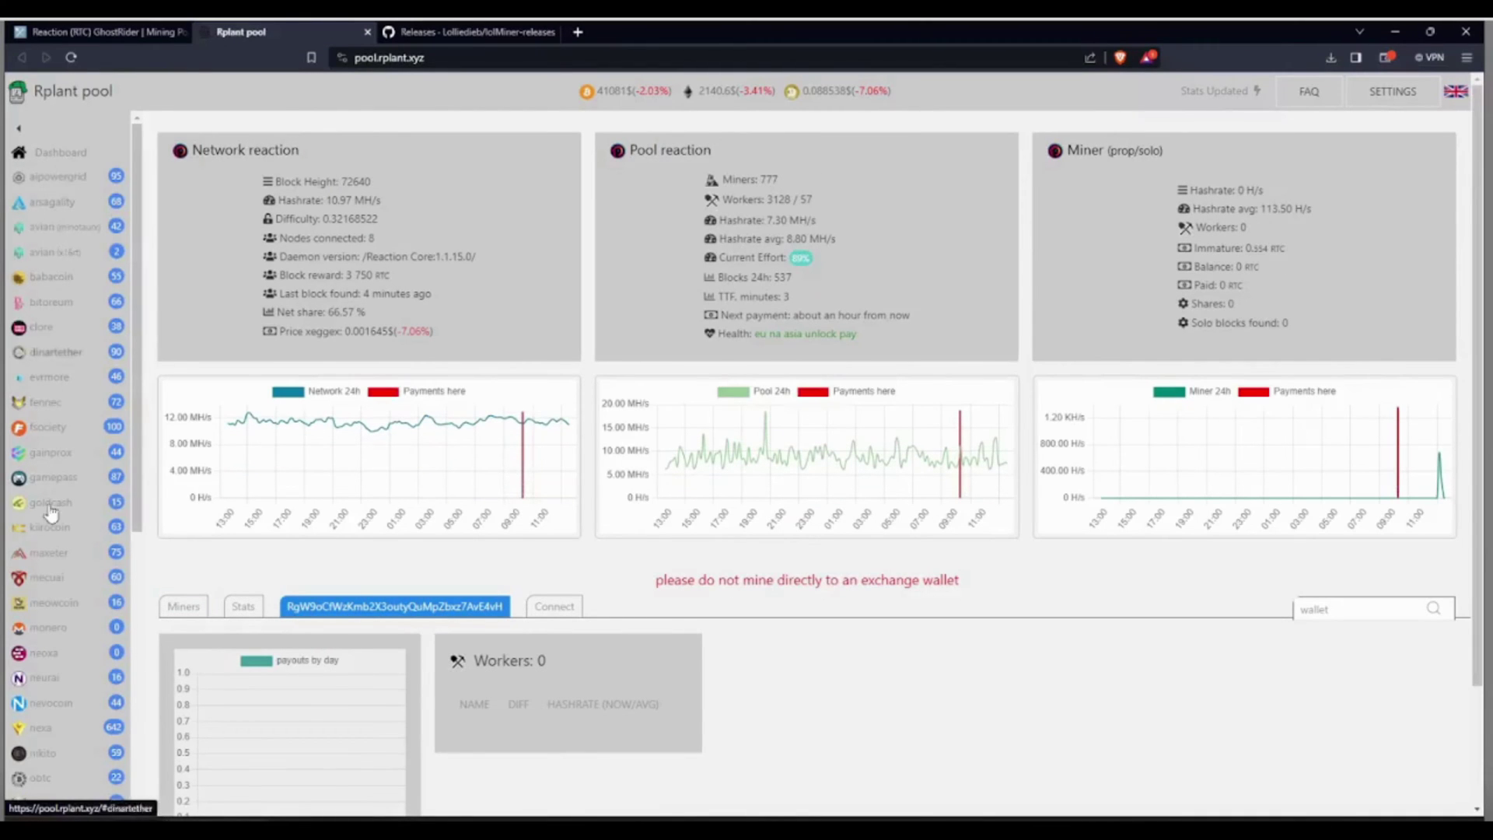
Open the reaction coin's connection details on rplant and follow the wildrig-multi miner link.
{"action": "scroll", "coordinate": [50, 498], "scroll_direction": "down", "scroll_amount": 5}
{"action": "left_click", "coordinate": [53, 577]}
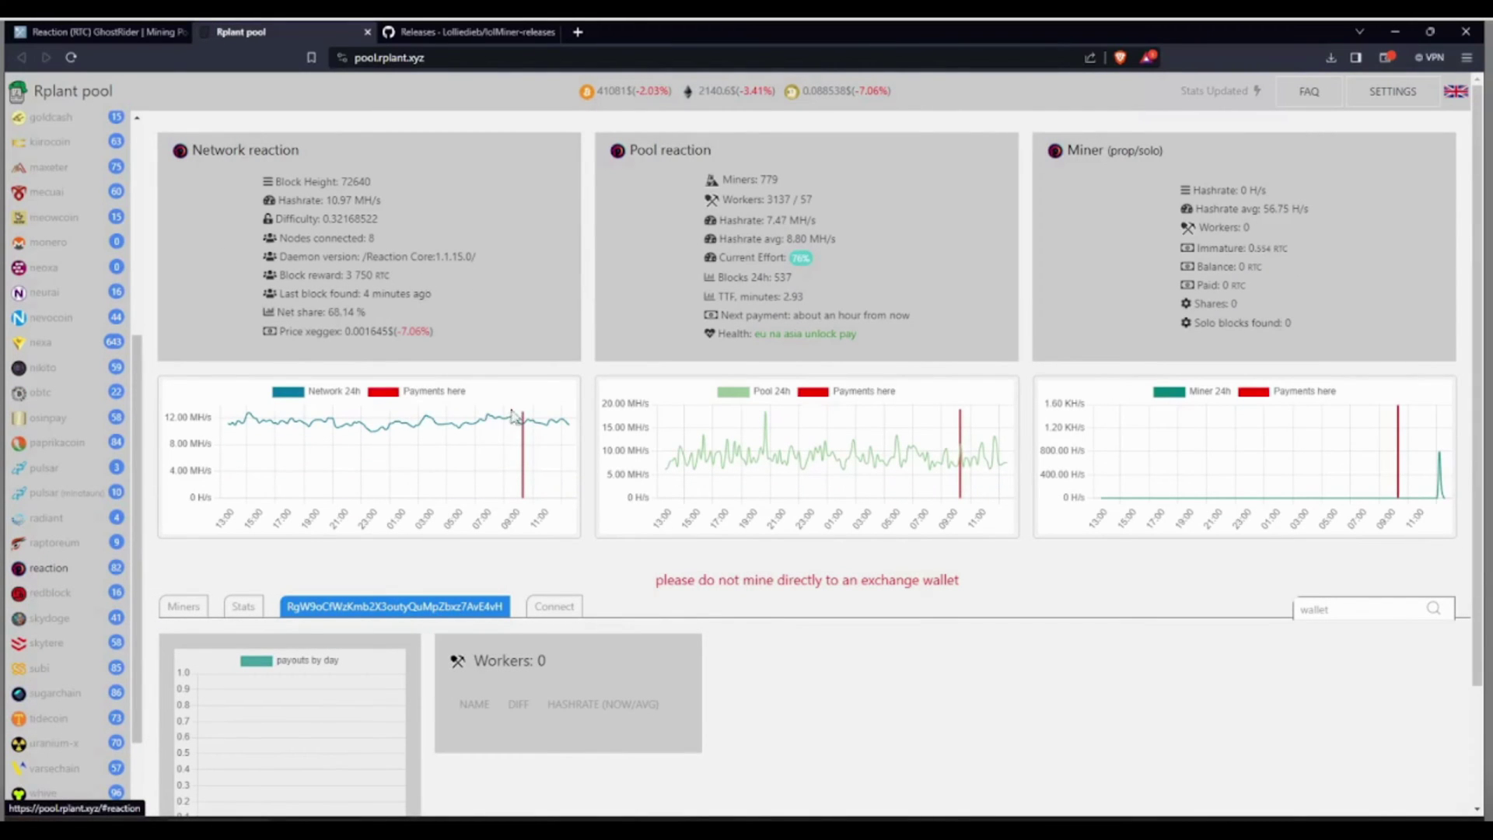
{"action": "left_click", "coordinate": [553, 608]}
{"action": "scroll", "coordinate": [1036, 581], "scroll_direction": "down", "scroll_amount": 5}
{"action": "scroll", "coordinate": [1038, 582], "scroll_direction": "down", "scroll_amount": 2}
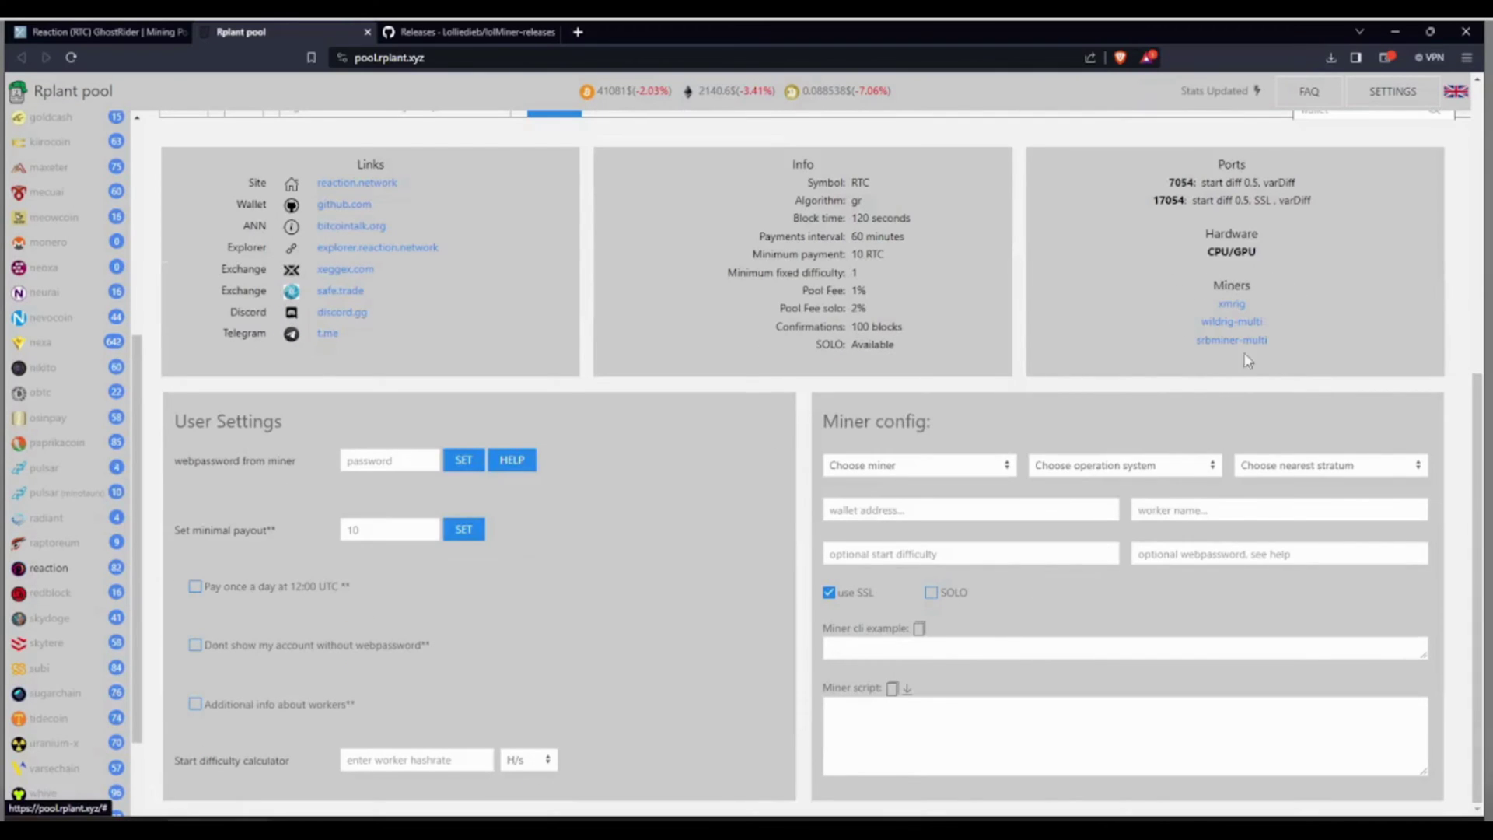
{"action": "left_click", "coordinate": [1232, 322]}
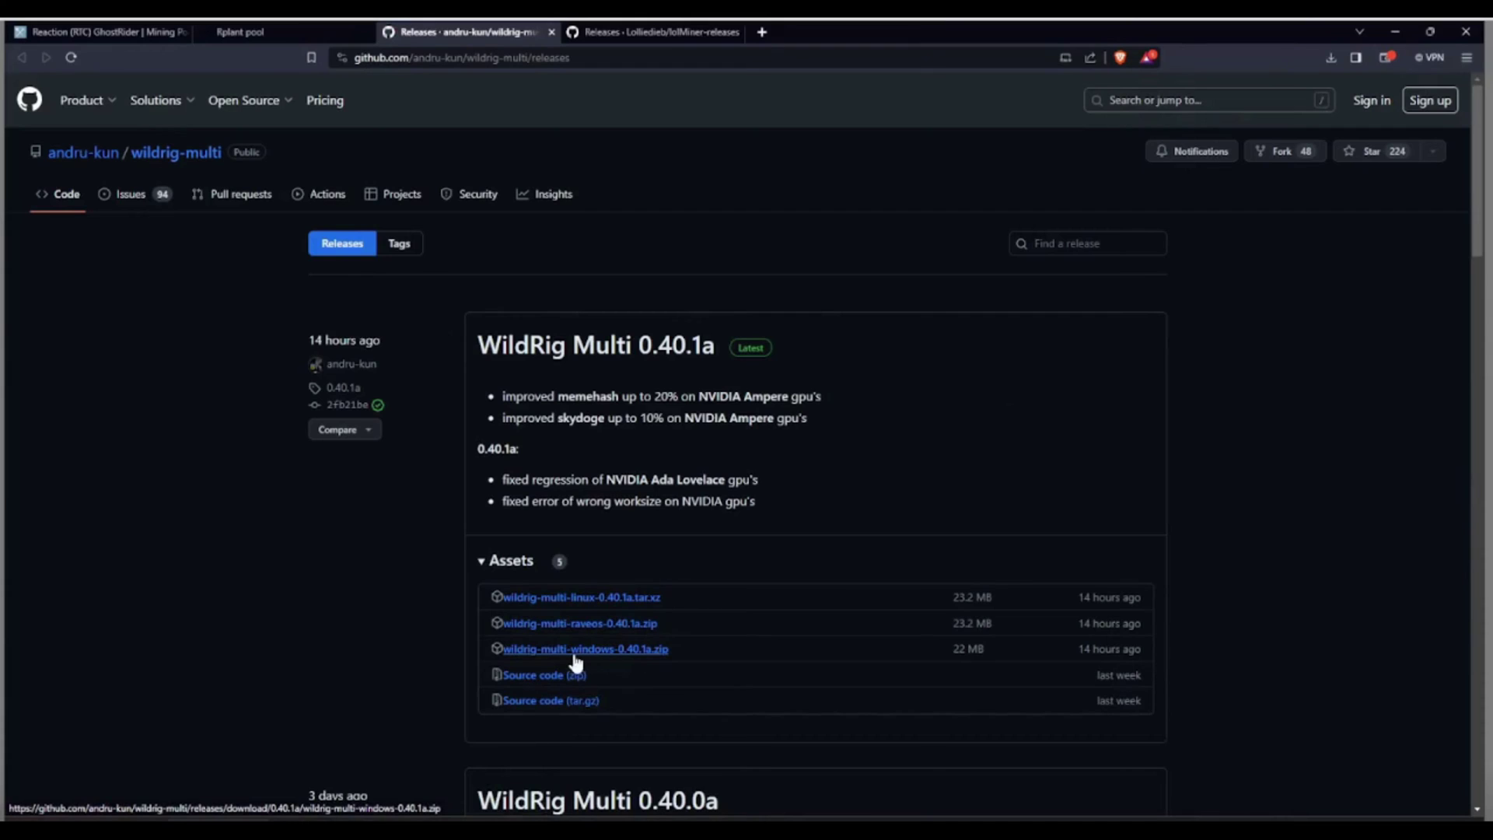
Locate lolMiner_v1.81_Win64.zip among the lolMiner 1.81 assets, then switch to File Explorer.
{"action": "left_click", "coordinate": [627, 31]}
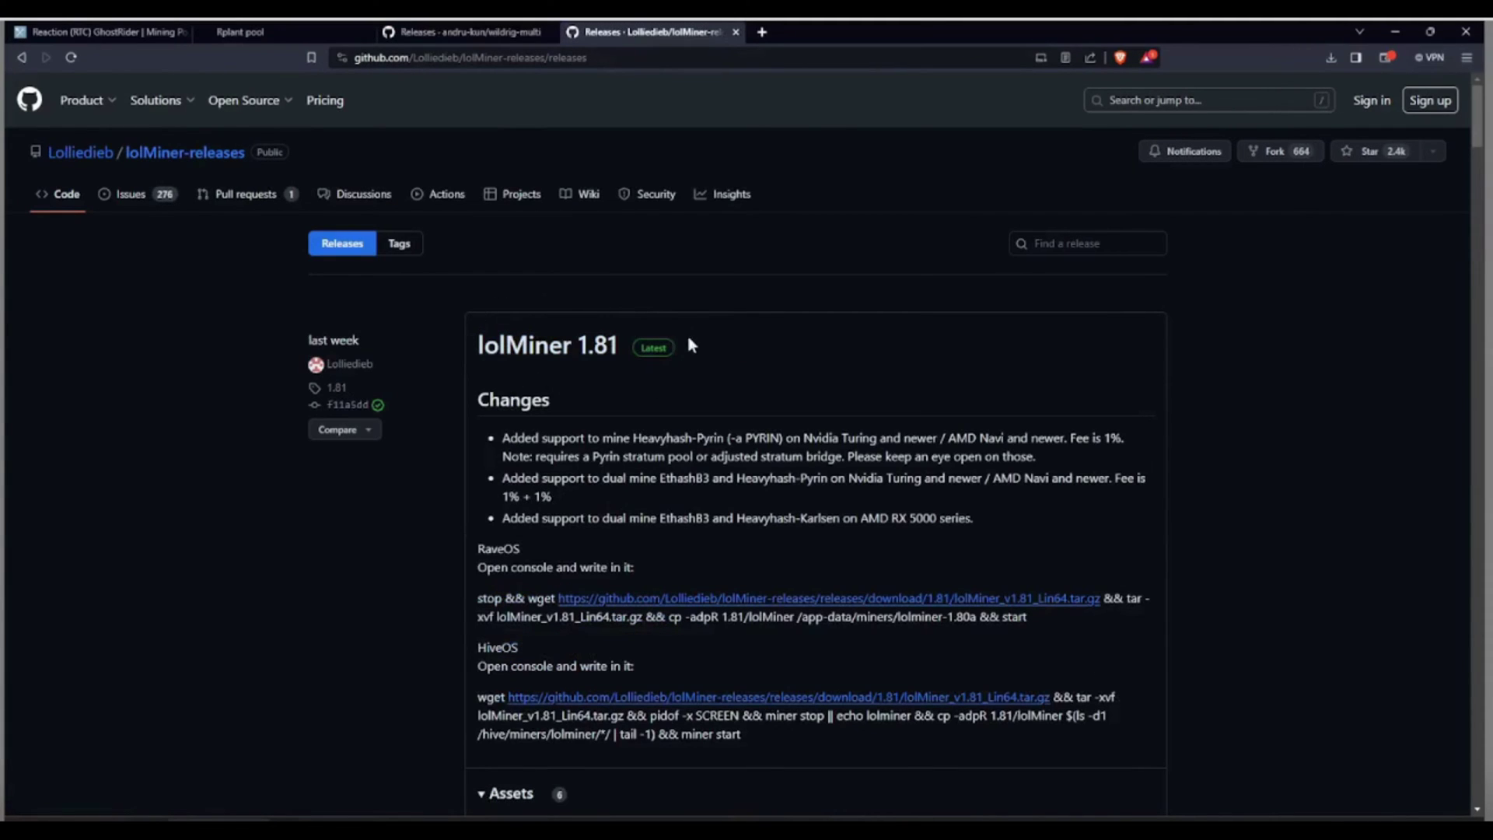
{"action": "scroll", "coordinate": [650, 378], "scroll_direction": "down", "scroll_amount": 7}
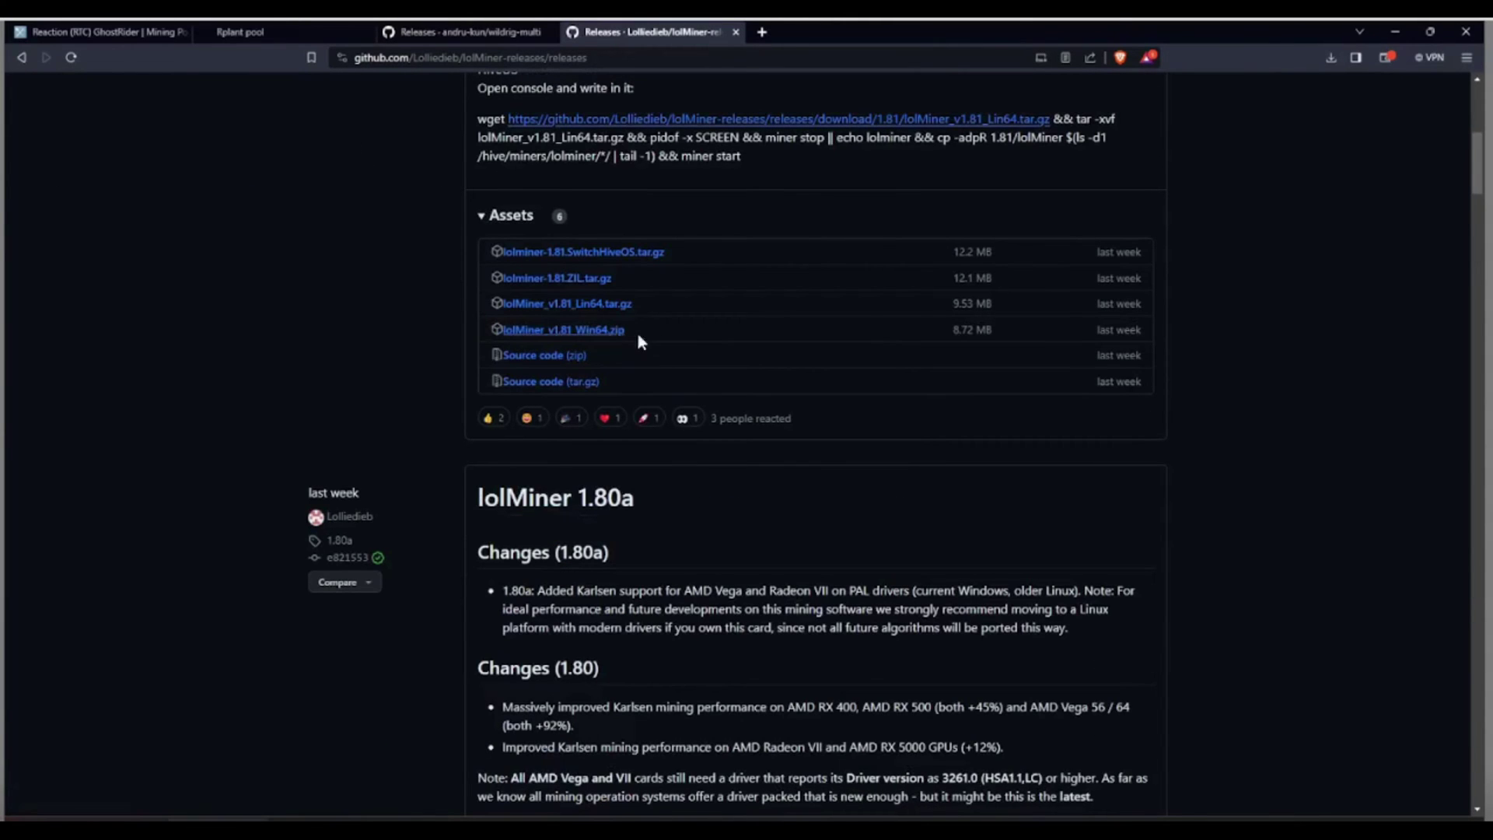
{"action": "key", "text": "alt+Tab"}
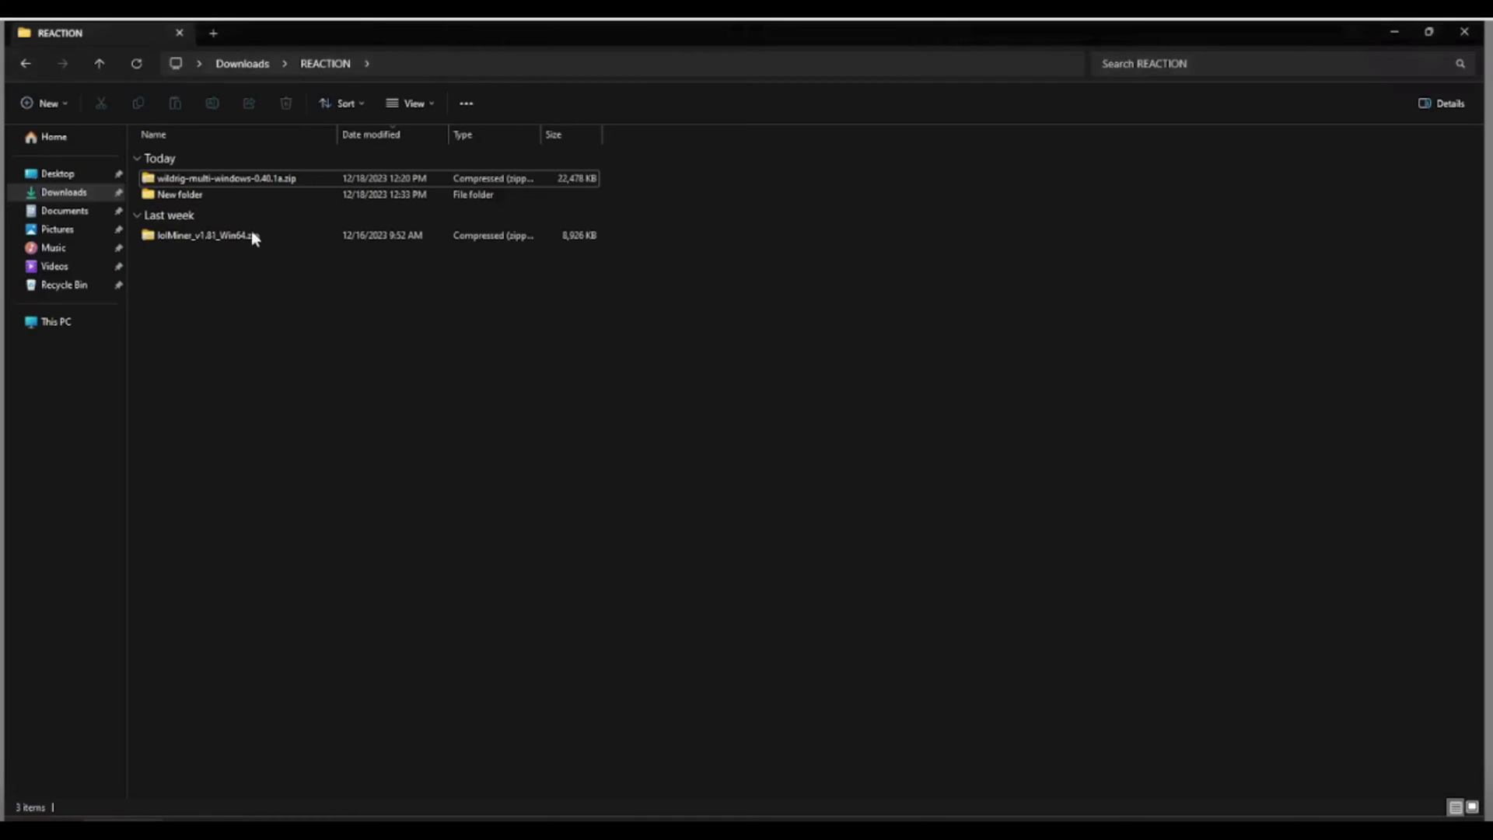
Extract the wildrig-multi-windows zip with 7-Zip Extract Here and open the new wildrig-multi-windows-0.40.1a folder.
{"action": "left_click", "coordinate": [230, 177]}
{"action": "left_click", "coordinate": [212, 234]}
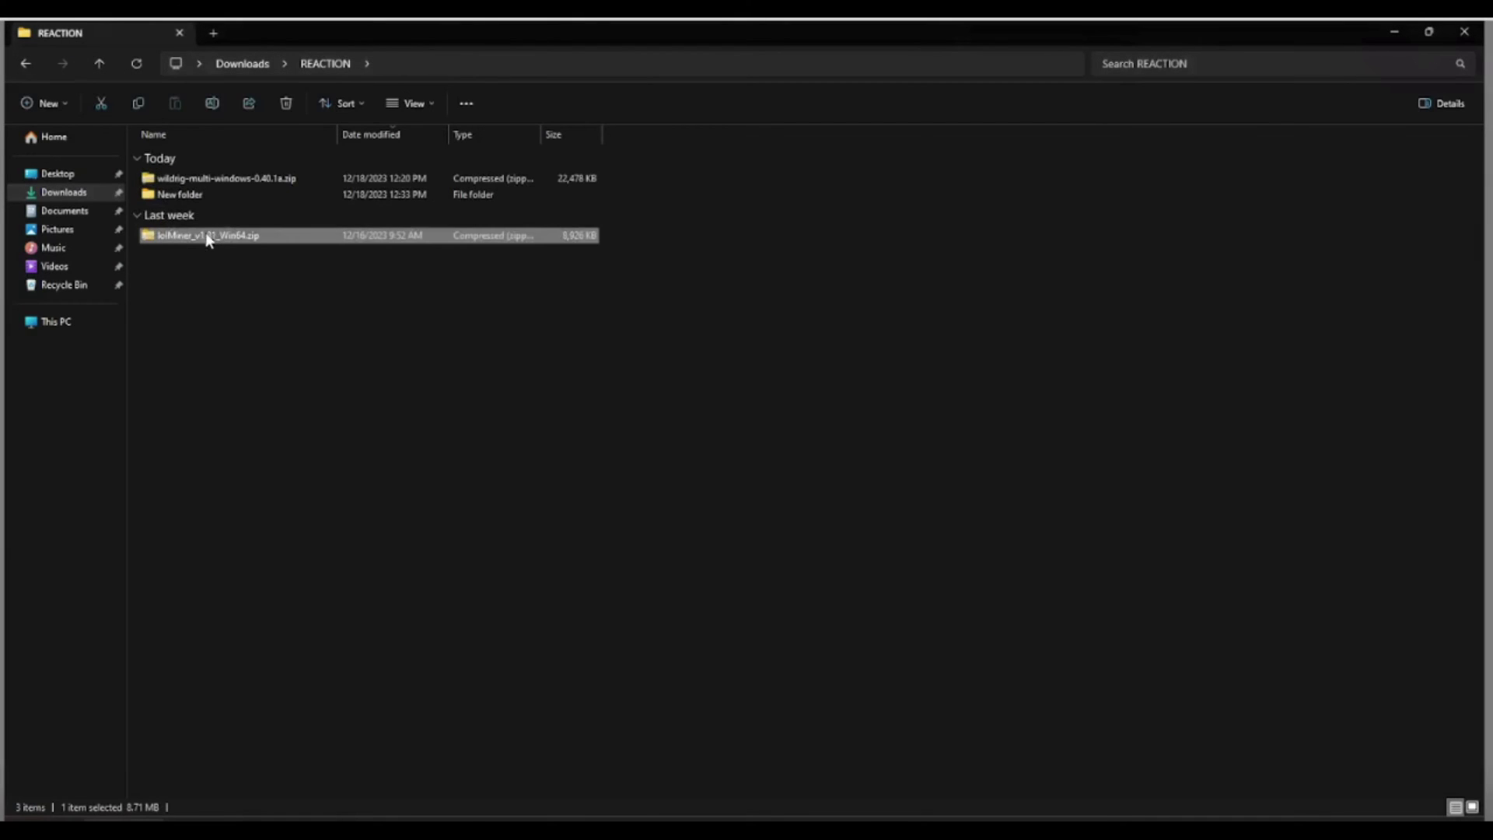
{"action": "left_click", "coordinate": [213, 181]}
{"action": "right_click", "coordinate": [213, 180]}
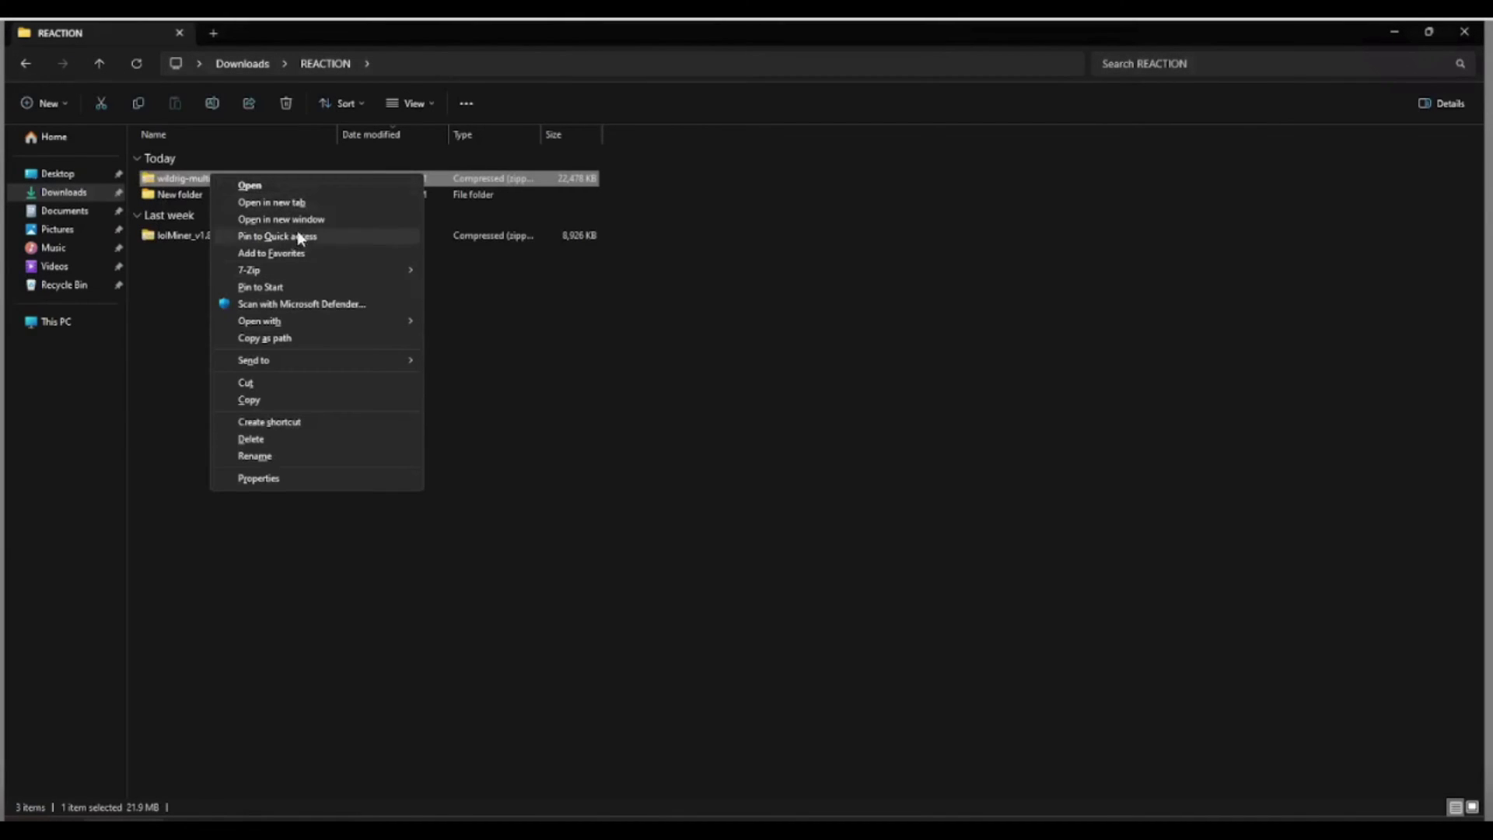
{"action": "mouse_move", "coordinate": [310, 269]}
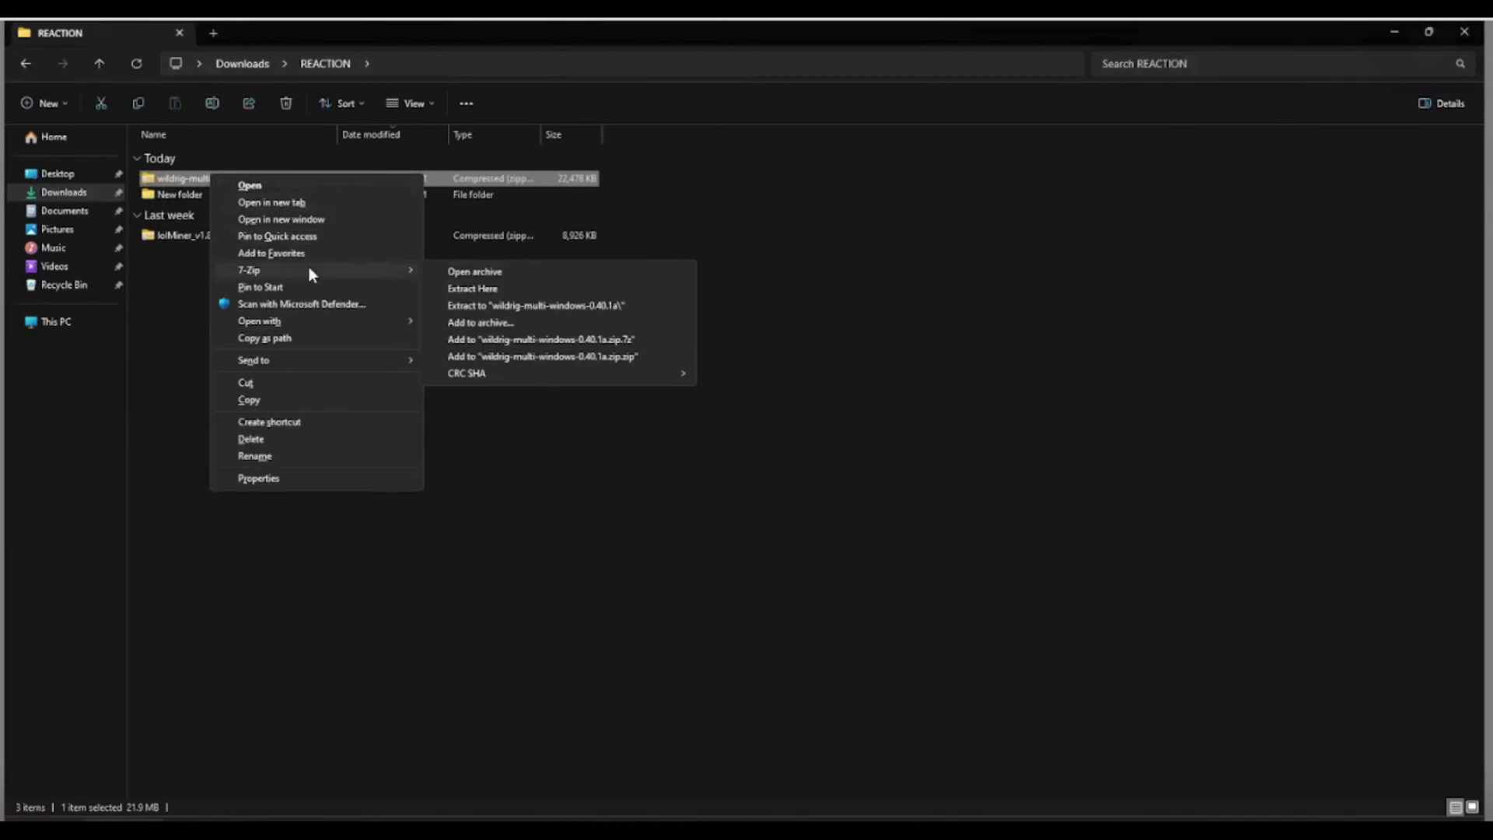
{"action": "left_click", "coordinate": [497, 288]}
{"action": "left_click", "coordinate": [233, 194]}
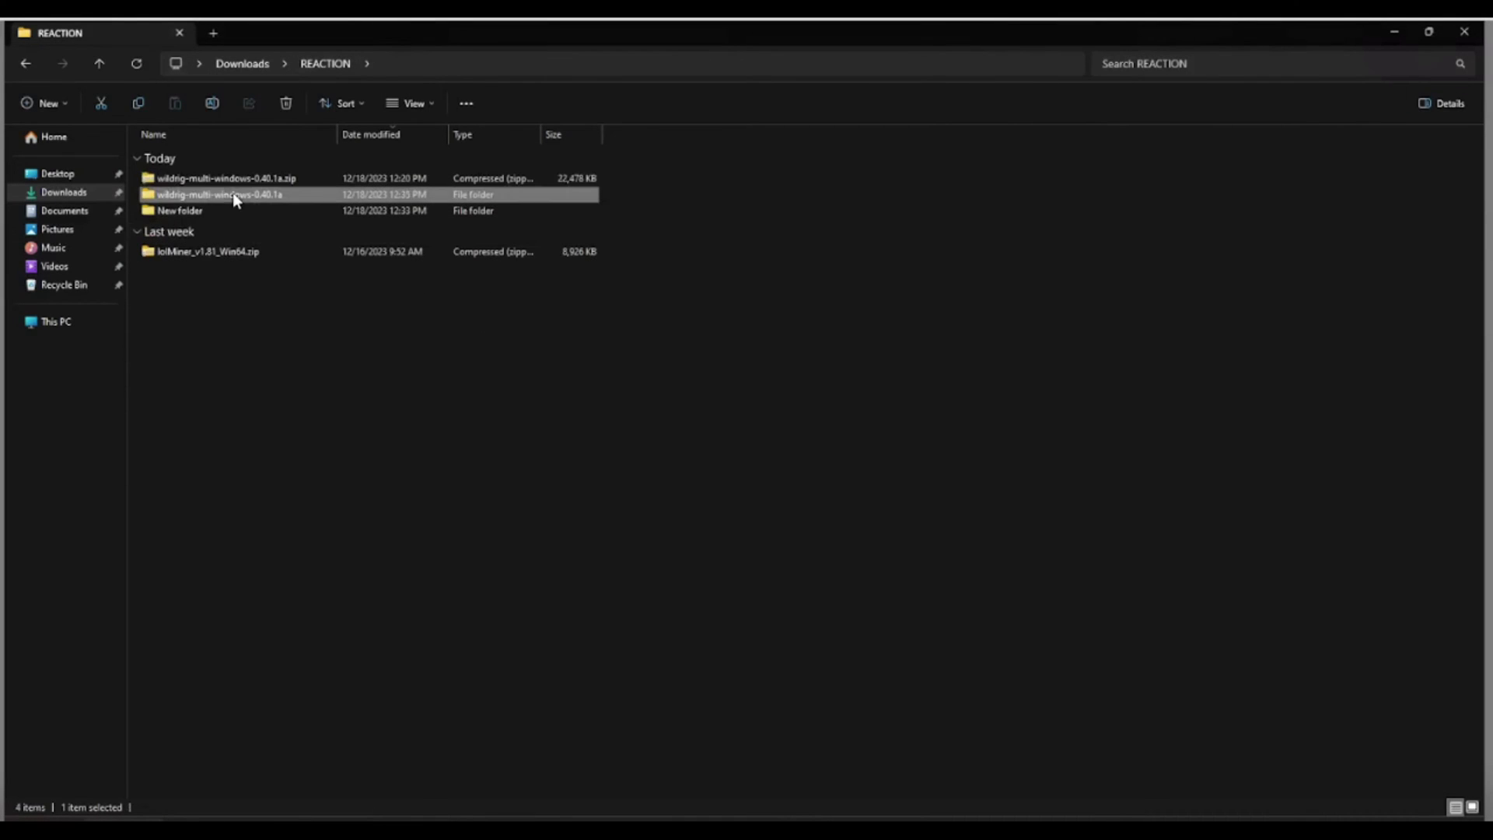
{"action": "double_click", "coordinate": [224, 196]}
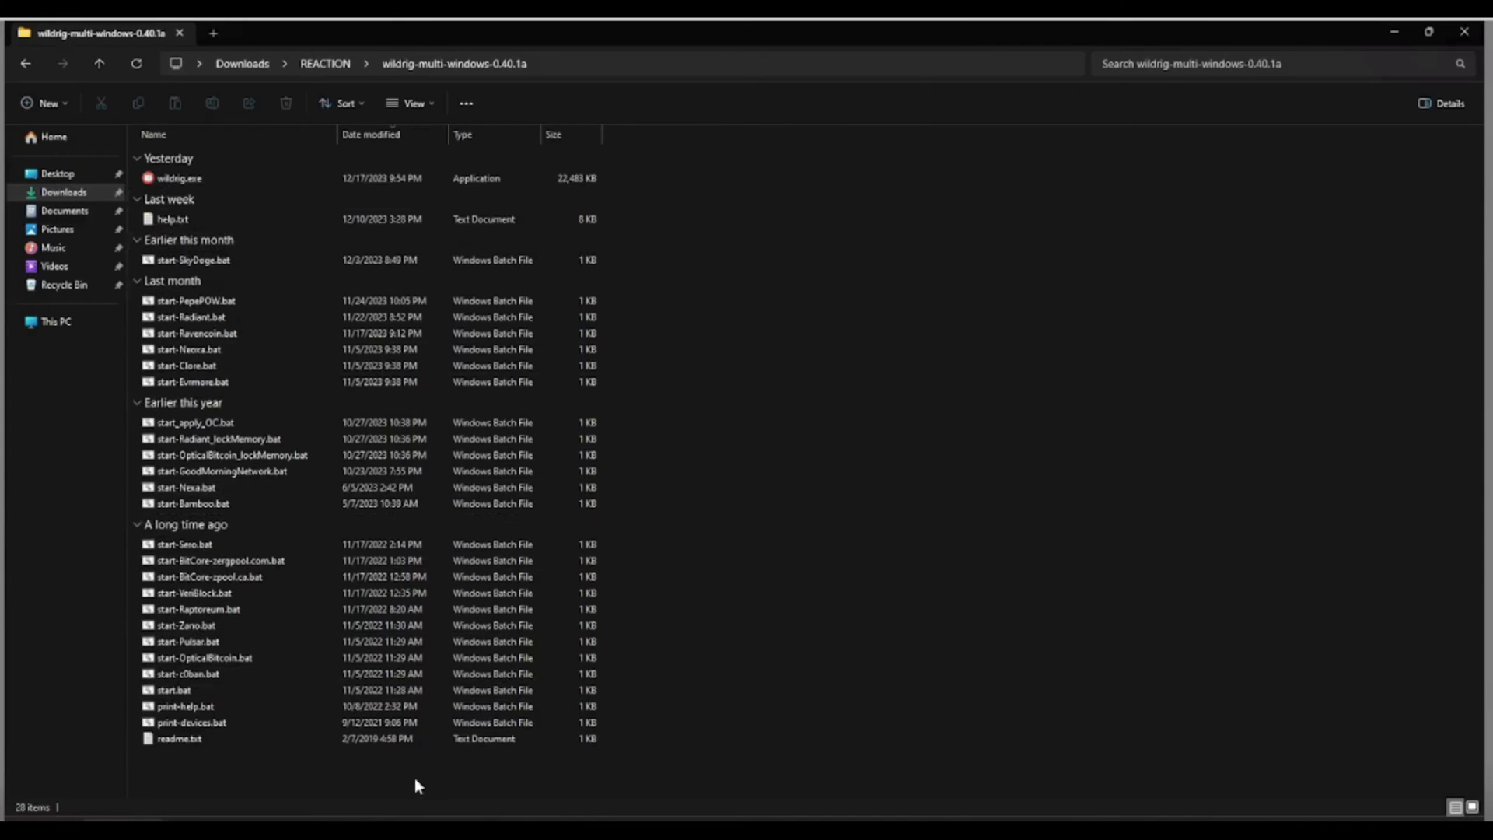
{"action": "key", "text": "alt+Tab"}
In Rplant's Miner config, choose wildrig-multi, Windows and the Europe stratum.
{"action": "left_click", "coordinate": [292, 29]}
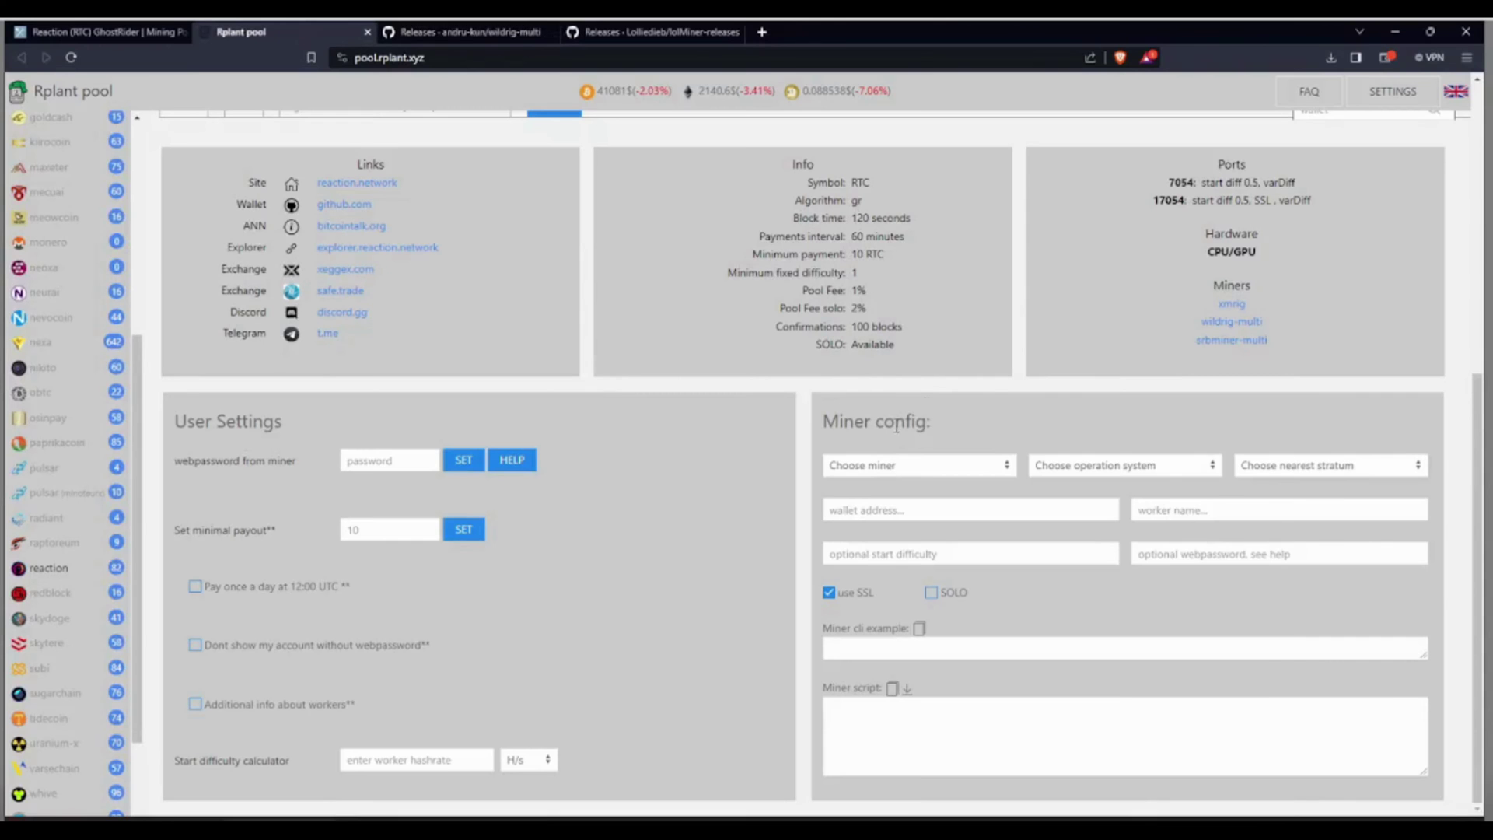
{"action": "left_click_drag", "start_coordinate": [823, 421], "coordinate": [951, 416]}
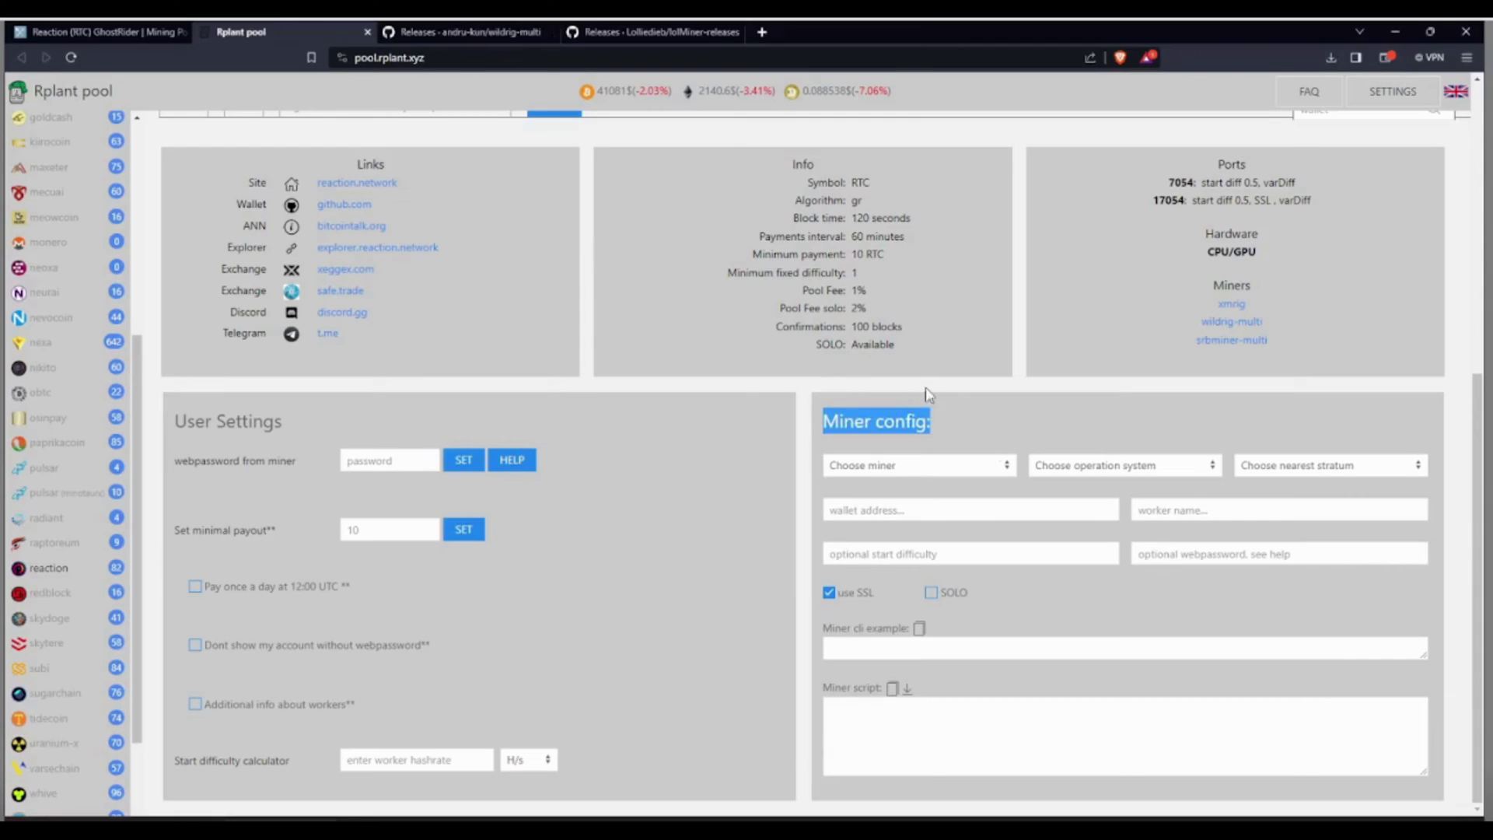
{"action": "left_click", "coordinate": [881, 471]}
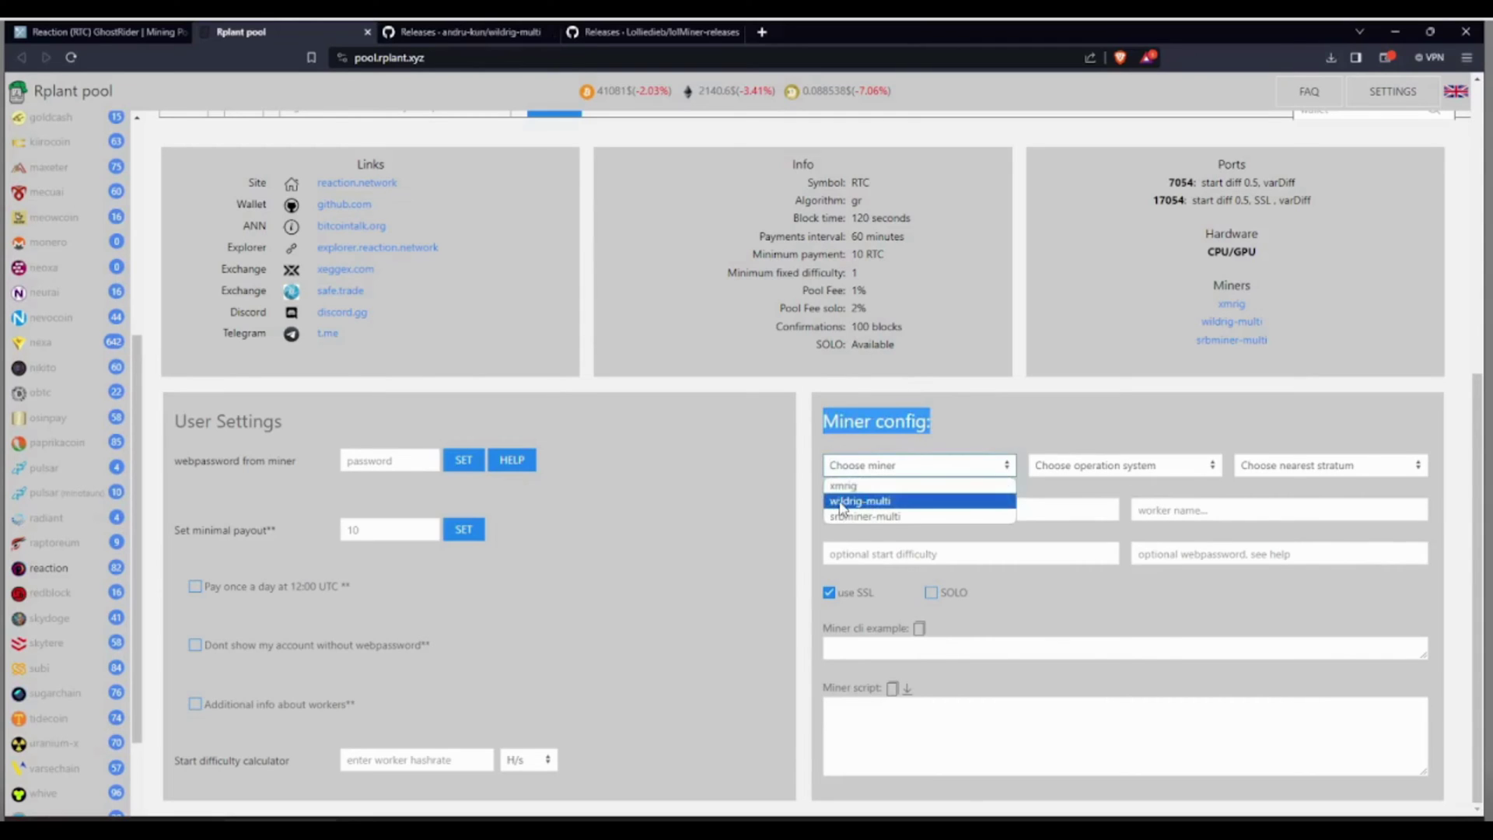
{"action": "left_click", "coordinate": [865, 502]}
{"action": "left_click", "coordinate": [1087, 467]}
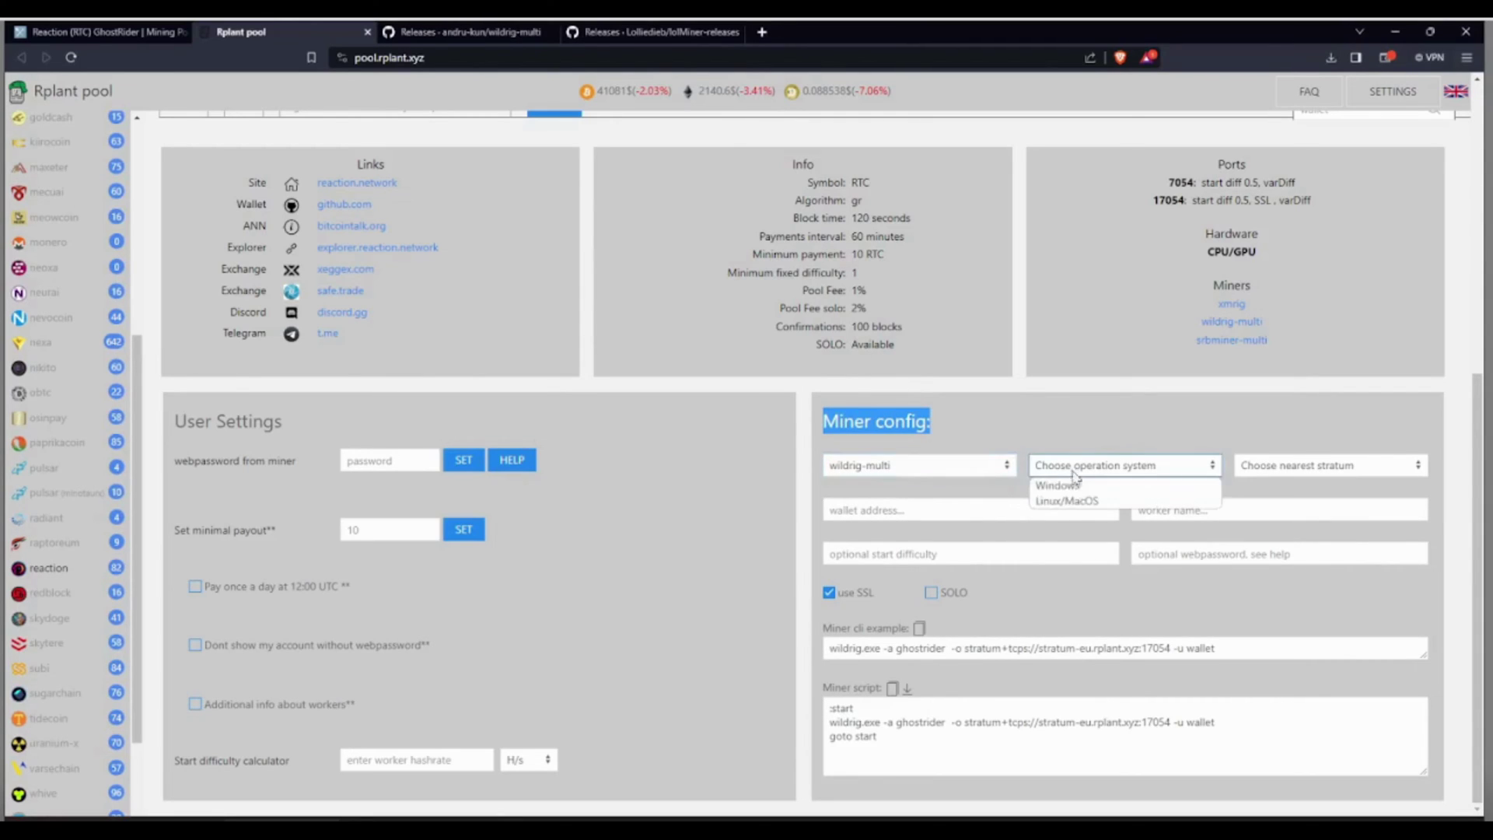
{"action": "left_click", "coordinate": [1061, 488]}
{"action": "left_click", "coordinate": [1279, 469]}
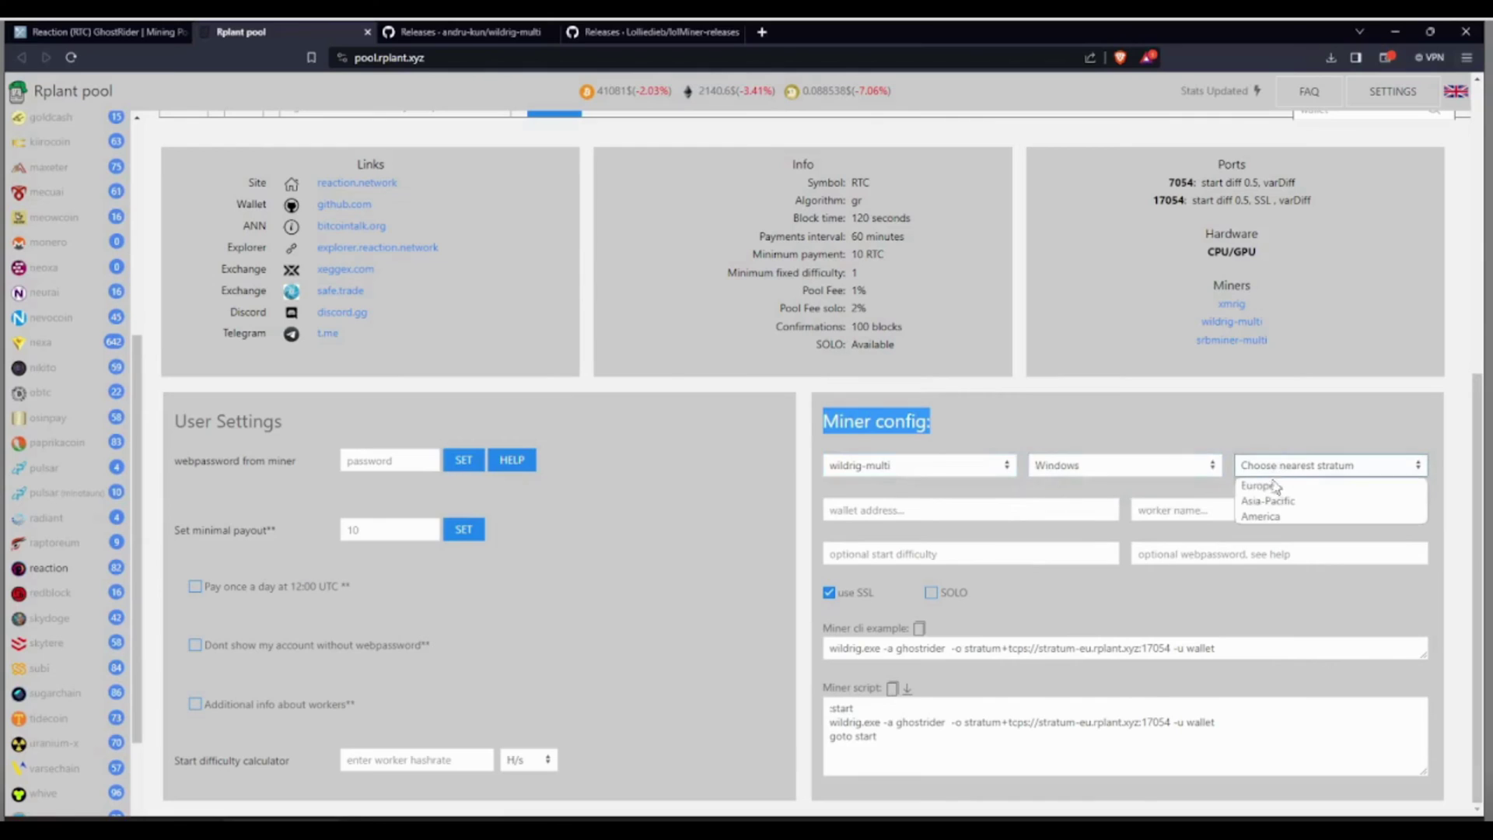
{"action": "left_click", "coordinate": [1260, 486]}
Enter placeholder wallet and worker values and turn off use SSL.
{"action": "left_click", "coordinate": [1013, 518]}
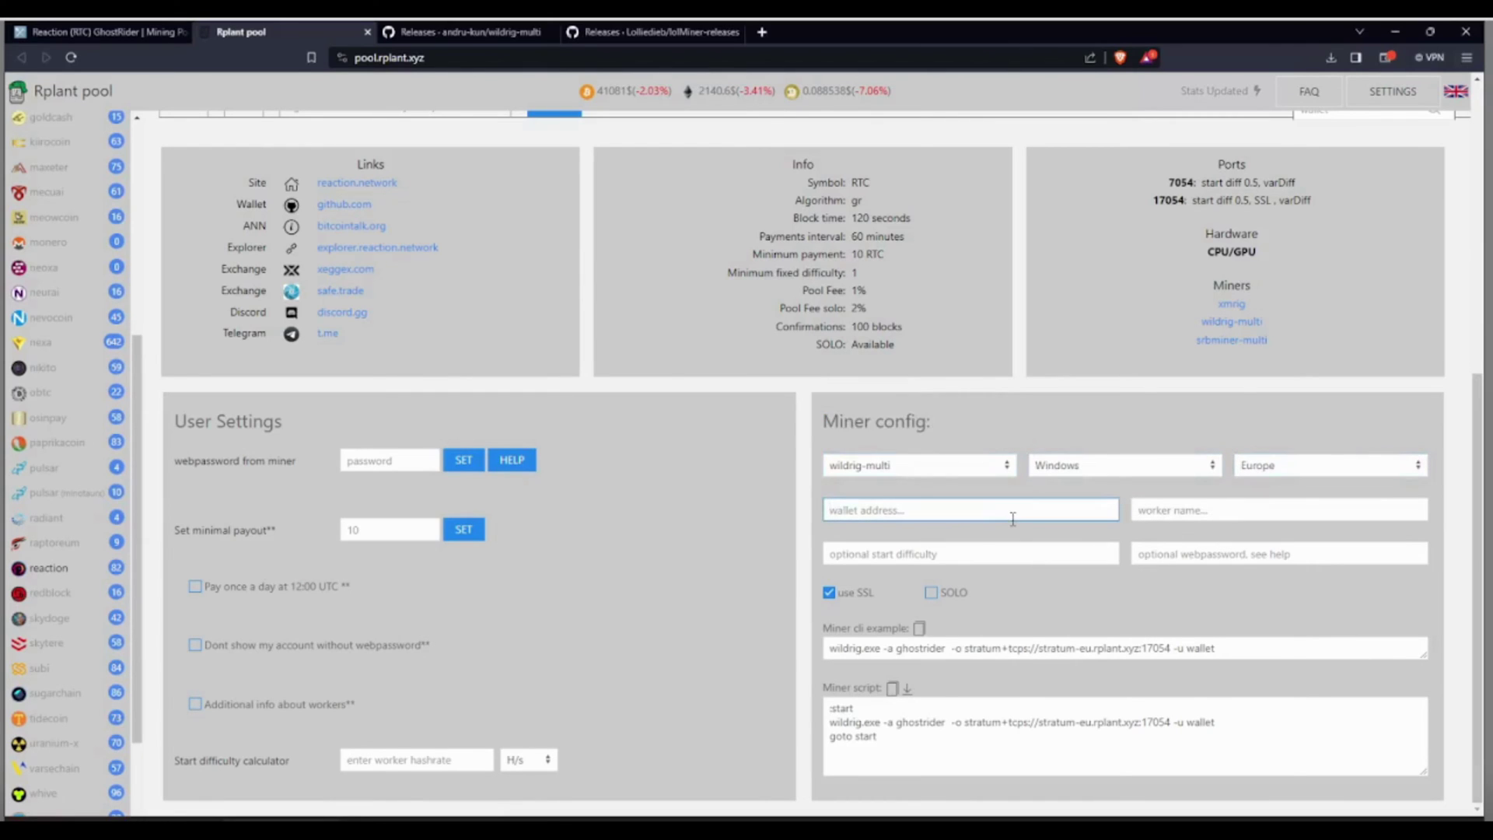
{"action": "type", "text": "YOUR"}
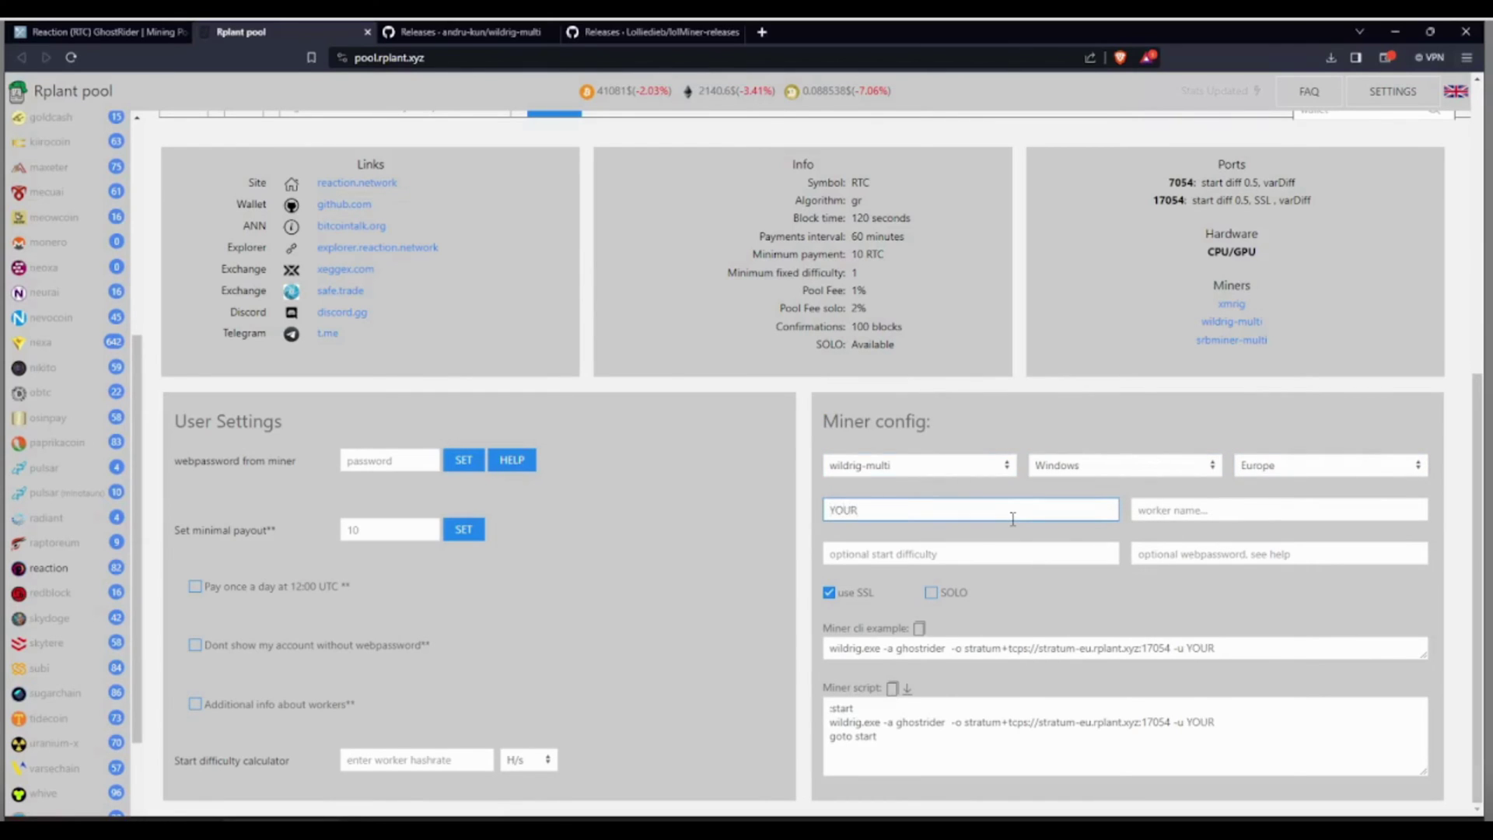
{"action": "type", "text": "_WALLET_WA"}
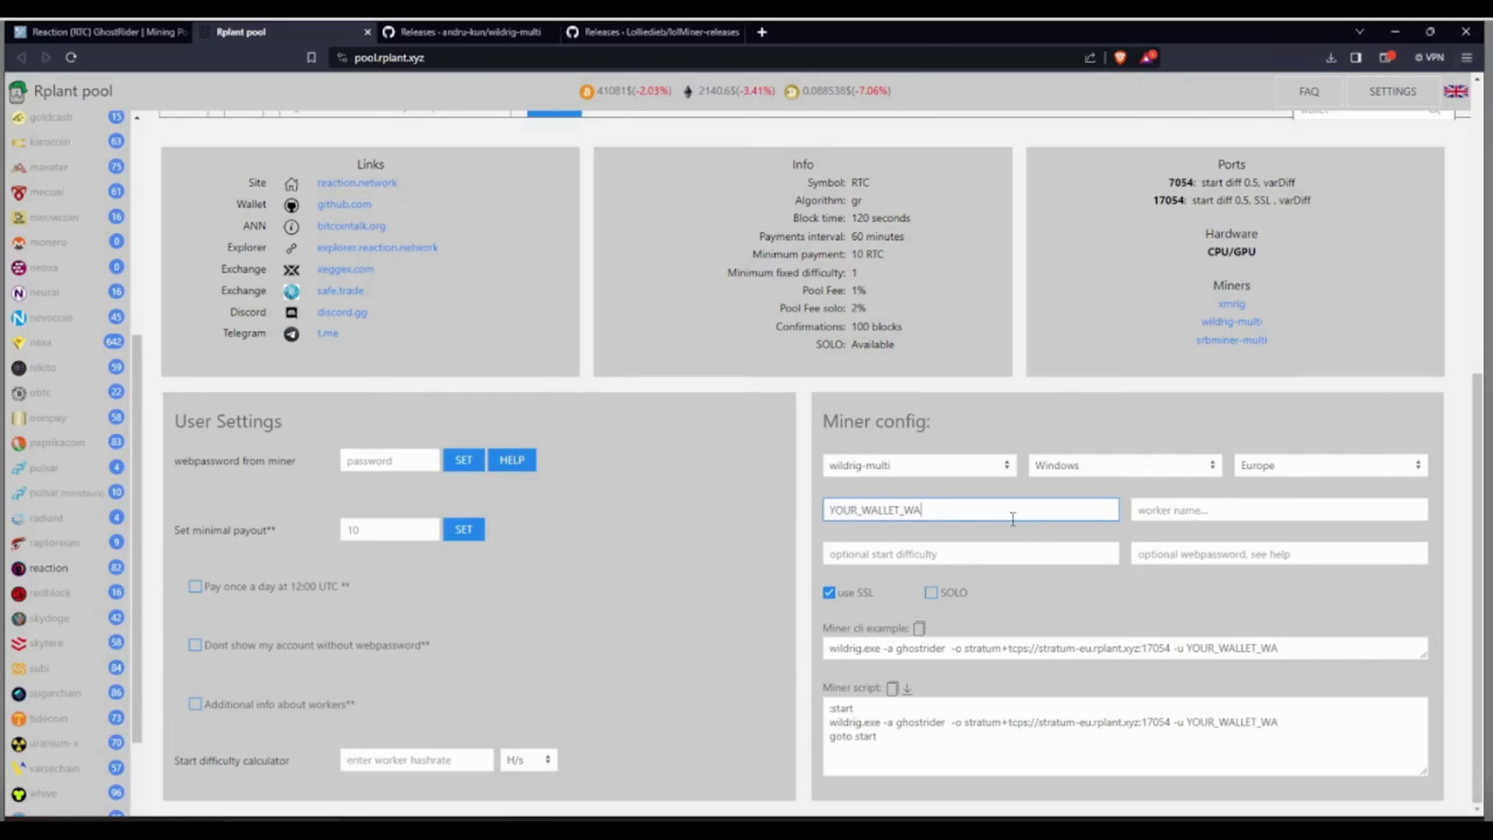
{"action": "key", "text": "BackSpace"}
{"action": "key", "text": "BackSpace"}
{"action": "type", "text": "ADDRES"}
{"action": "left_click", "coordinate": [1175, 508]}
{"action": "type", "text": "YOU"}
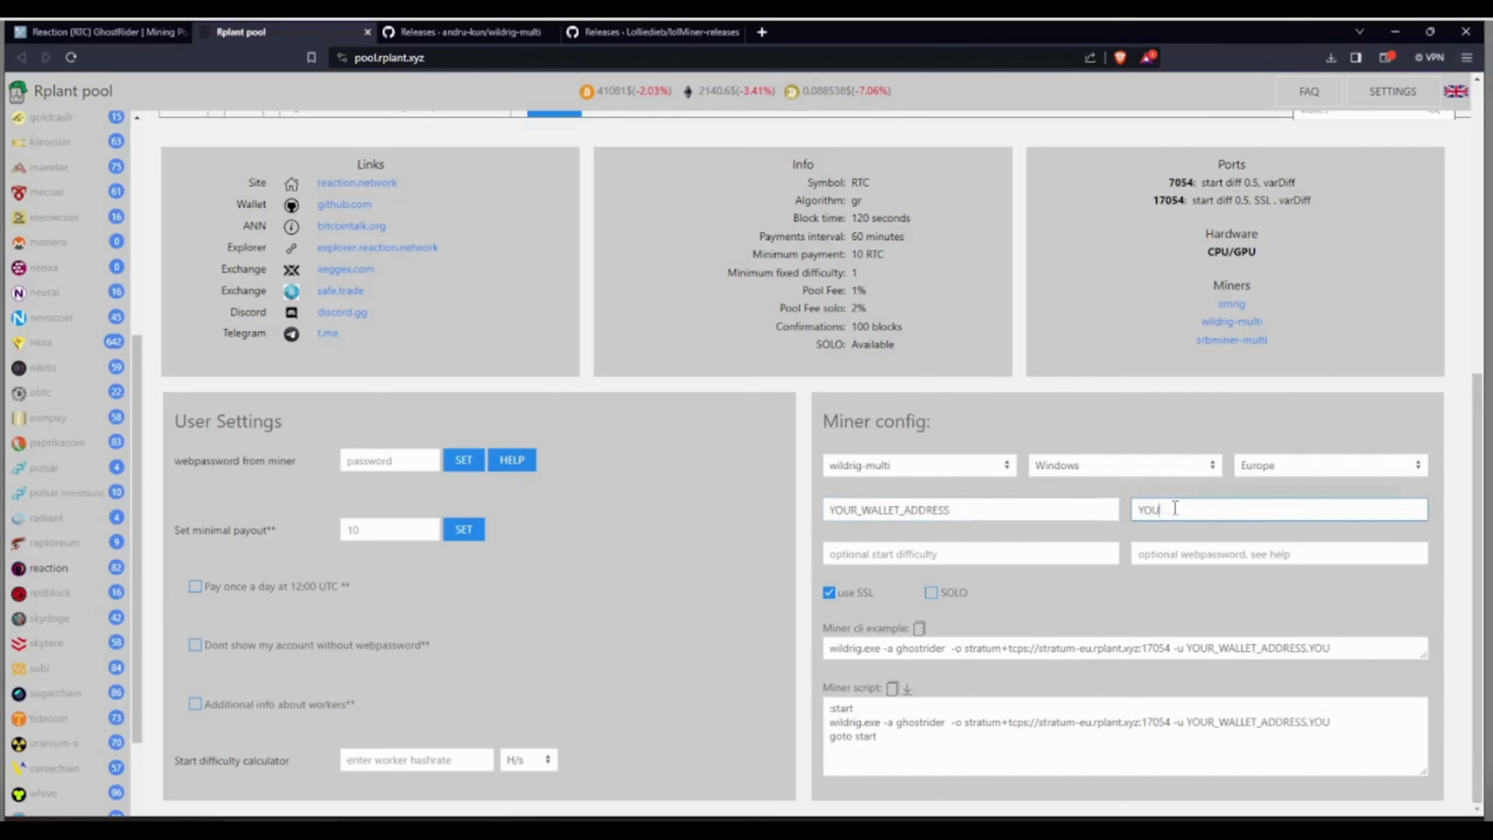
{"action": "type", "text": "R_WORKER"}
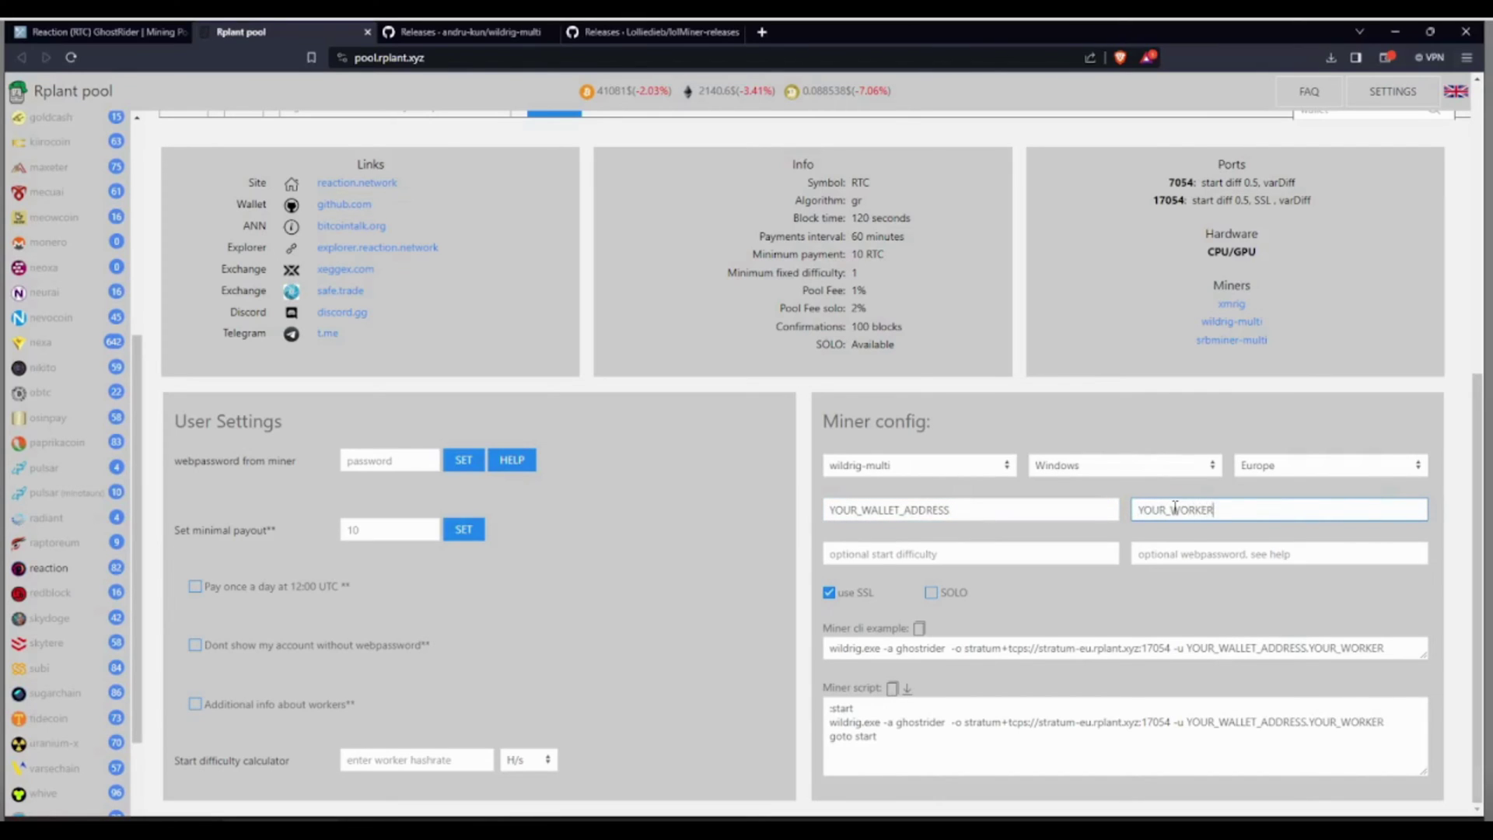
{"action": "left_click", "coordinate": [847, 595]}
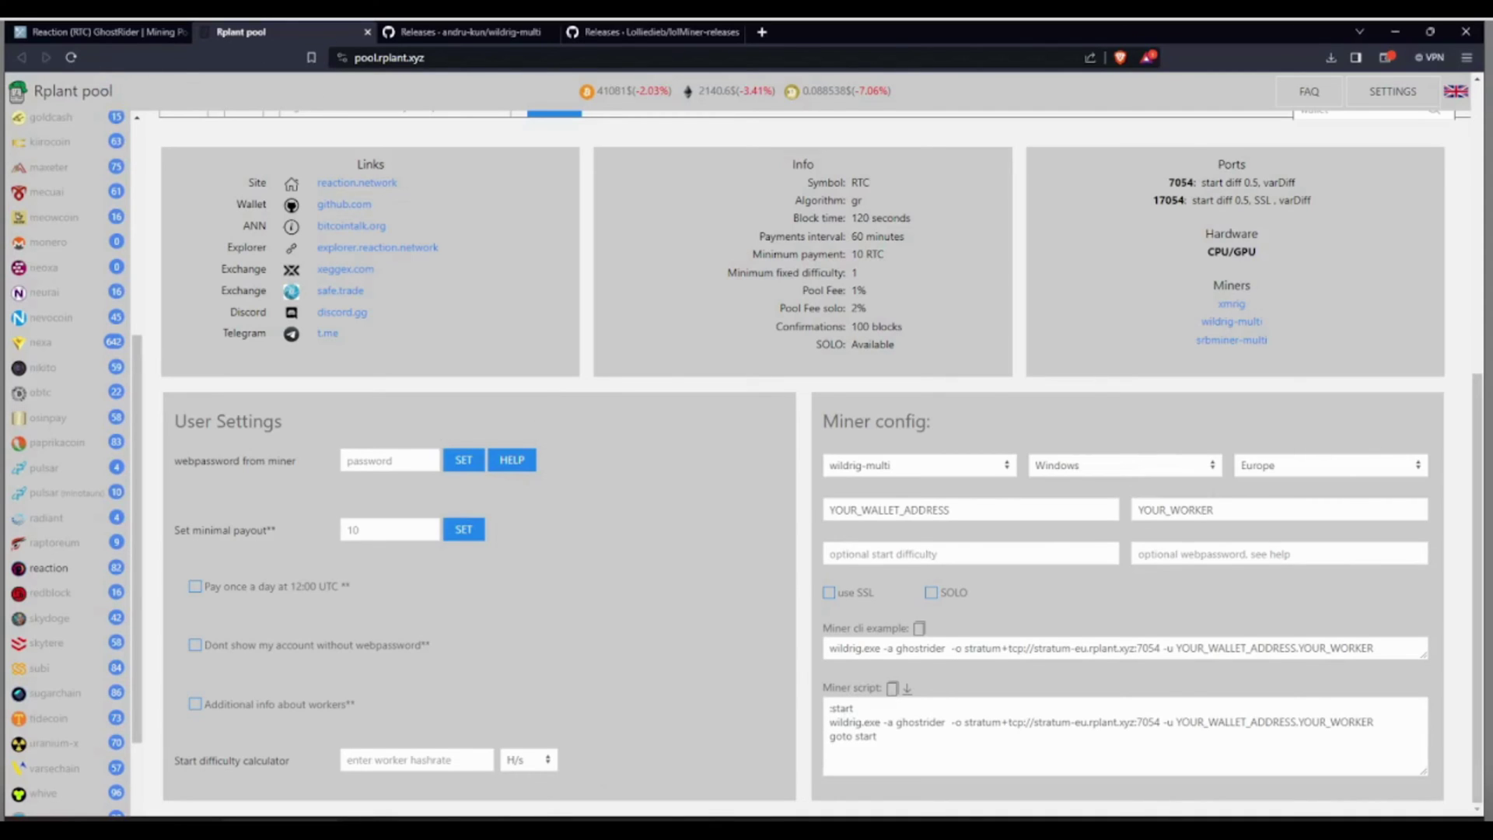
Replace the placeholders with the real wallet address and worker name HashOnTube-REACT.
{"action": "double_click", "coordinate": [927, 510]}
{"action": "right_click", "coordinate": [896, 512]}
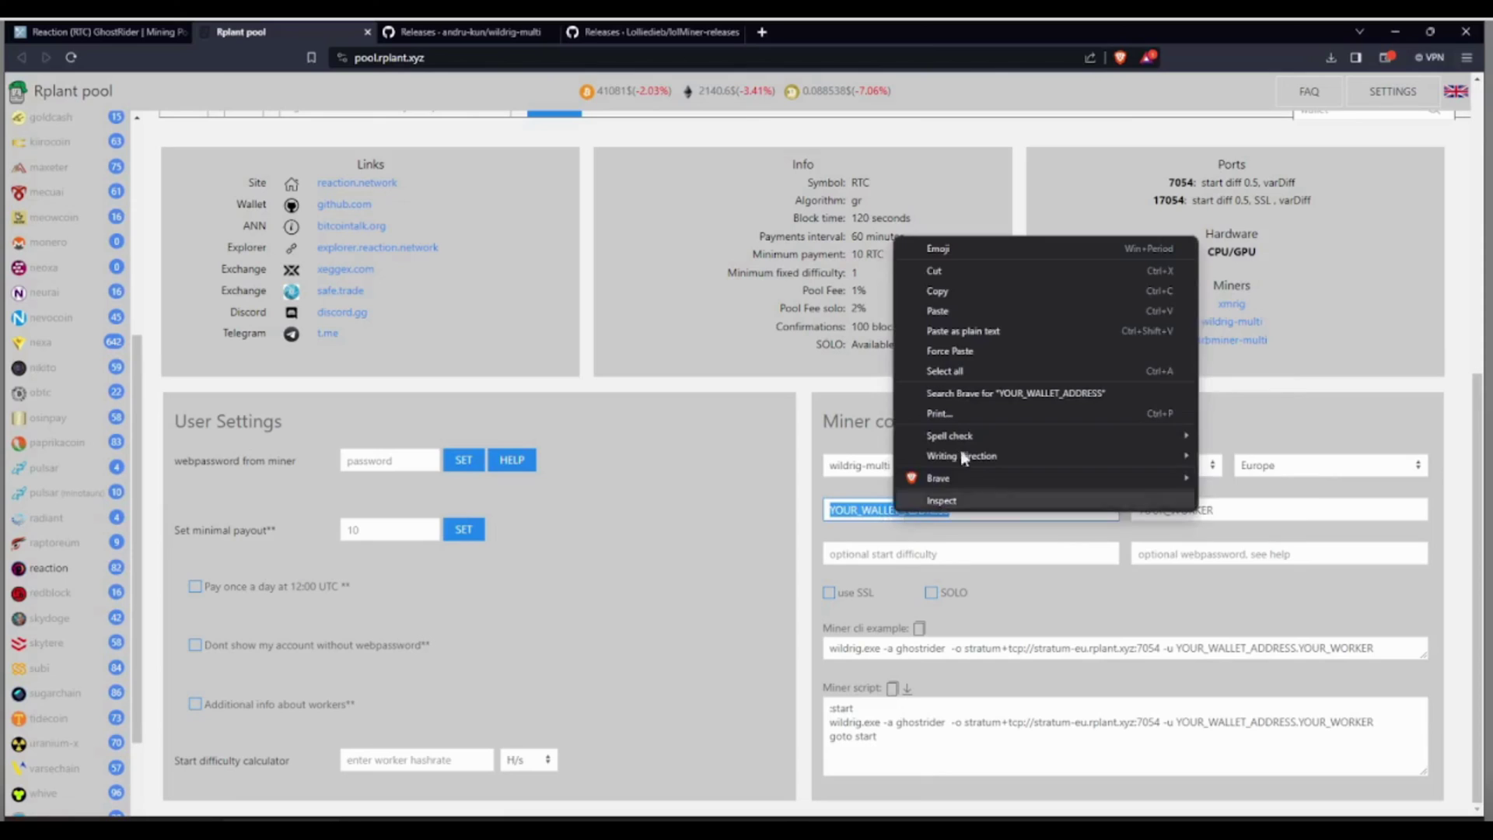
{"action": "left_click", "coordinate": [999, 310]}
{"action": "double_click", "coordinate": [1177, 512]}
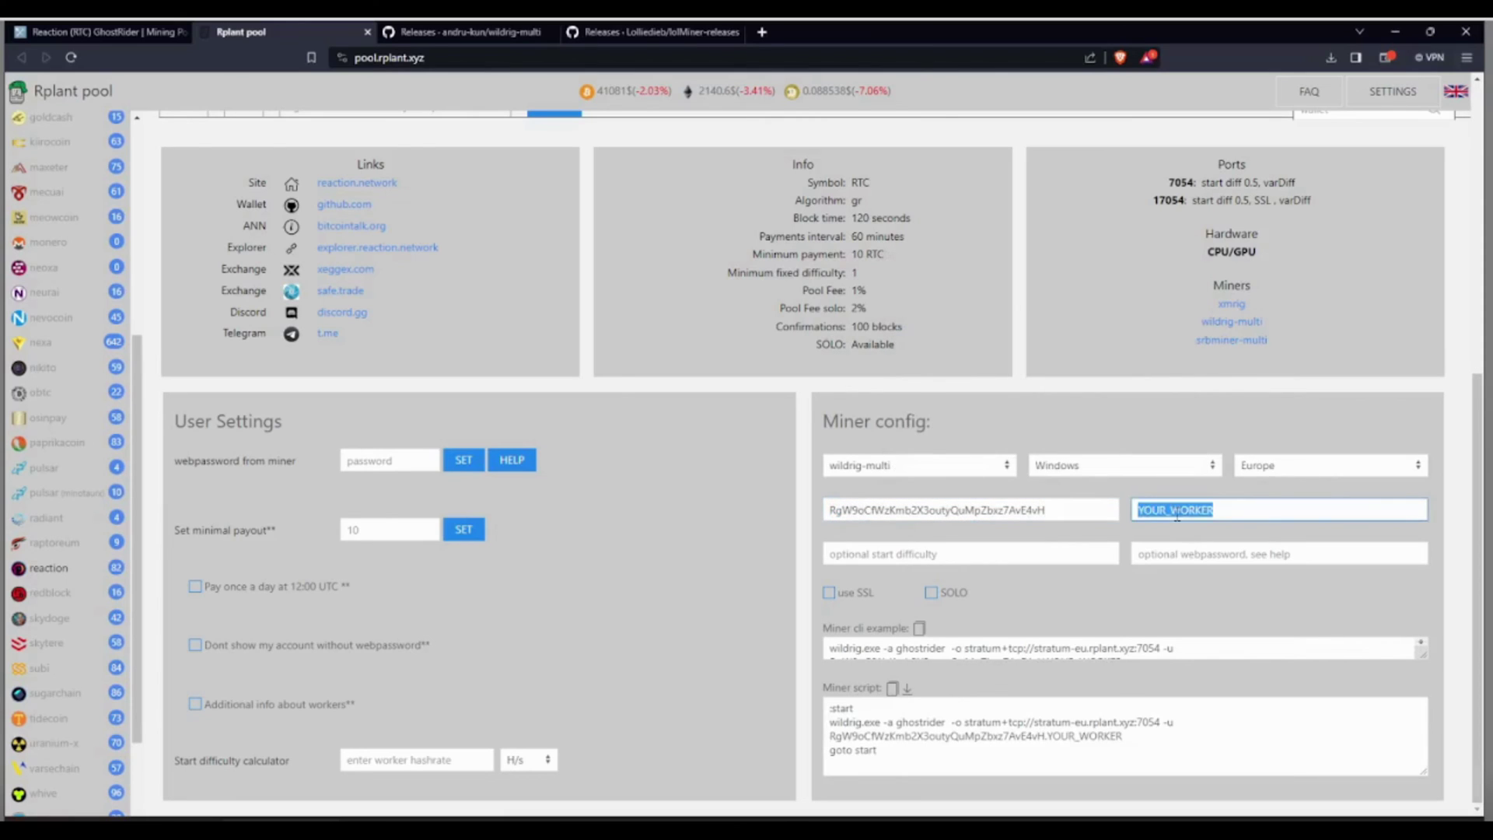
{"action": "type", "text": "Ha"}
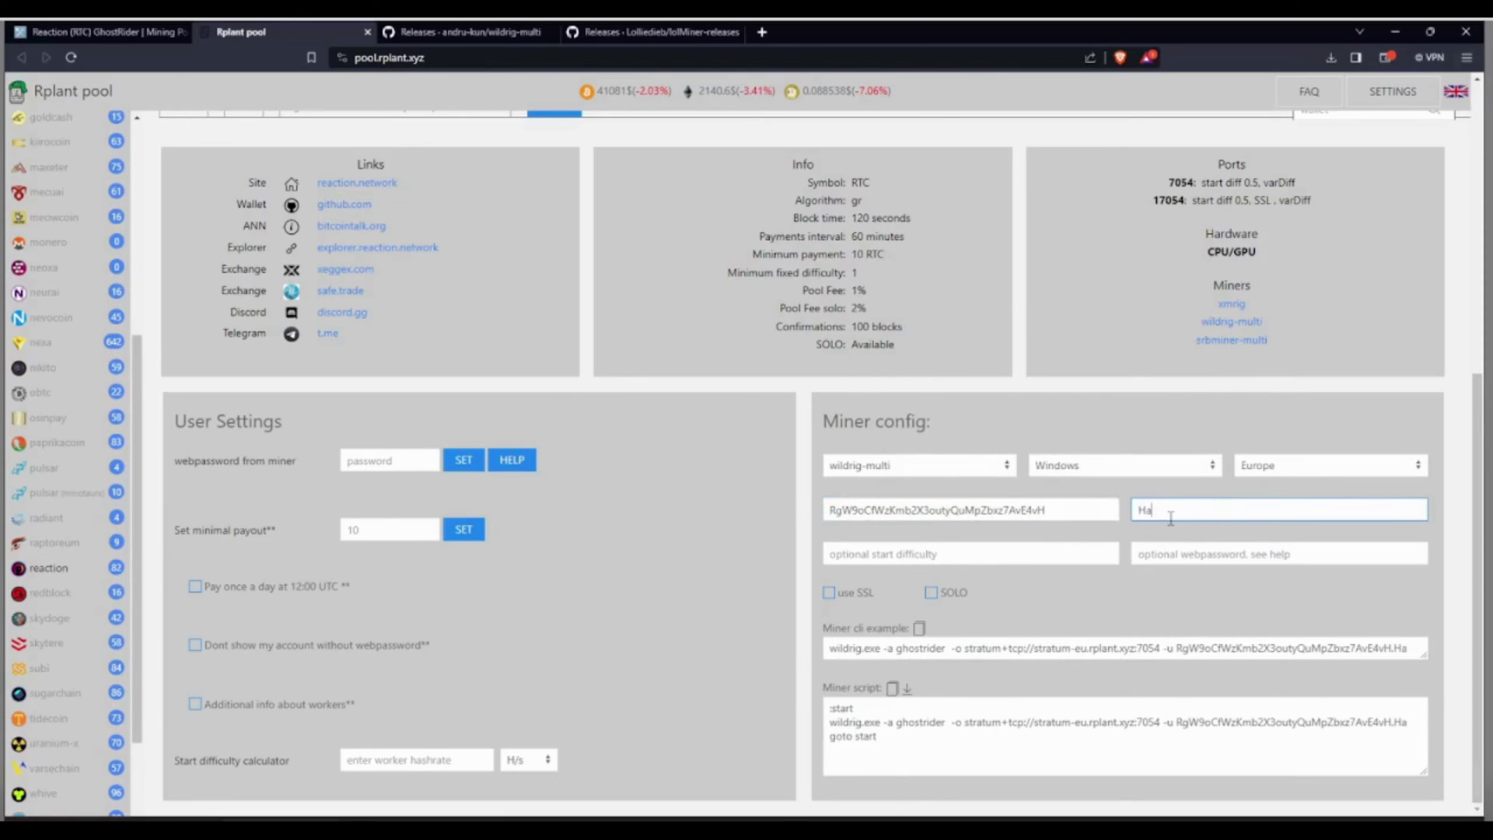
{"action": "type", "text": "shOnTu"}
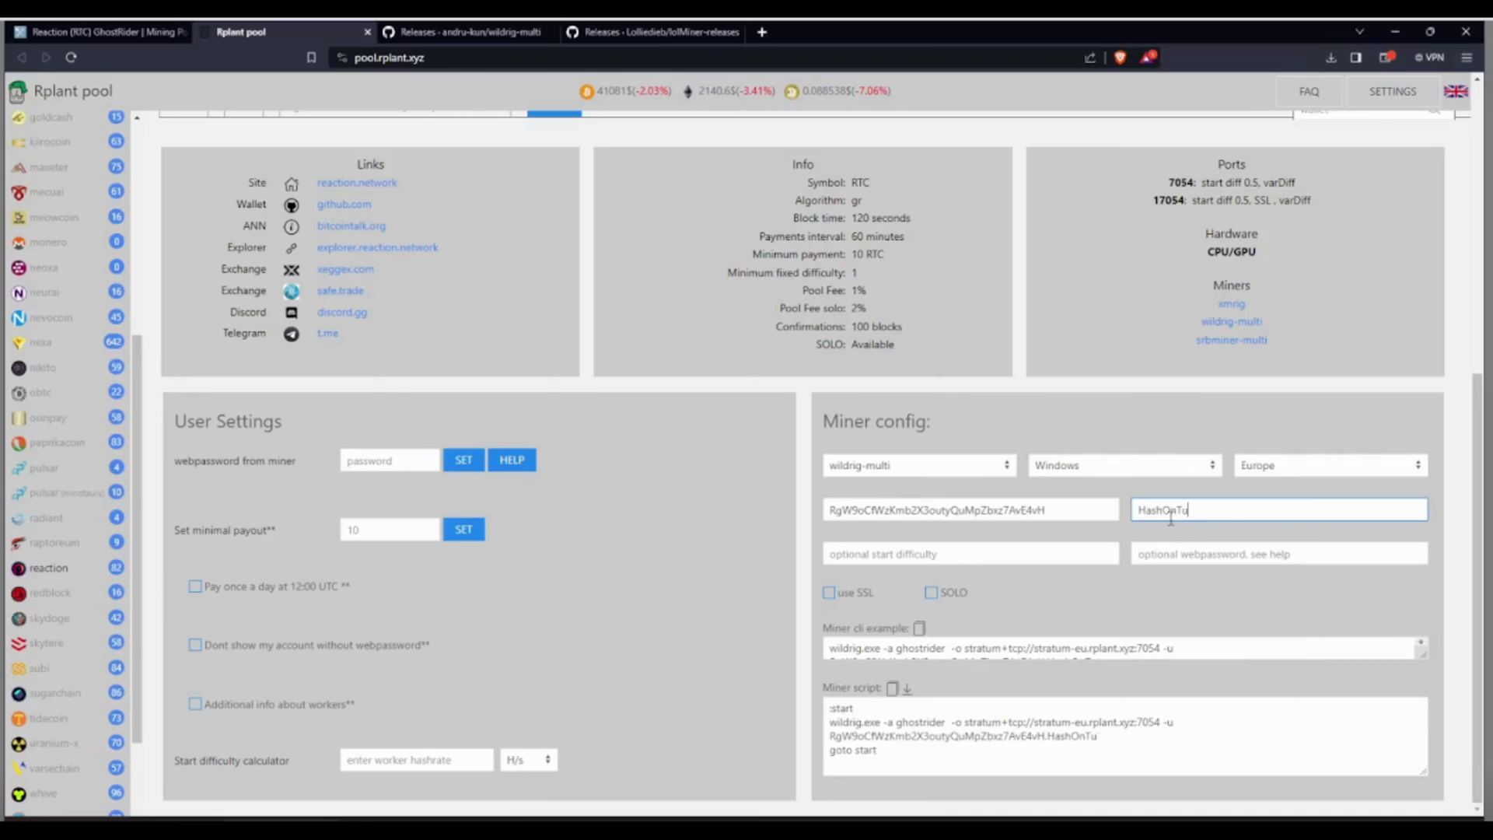
{"action": "type", "text": "be-REACT"}
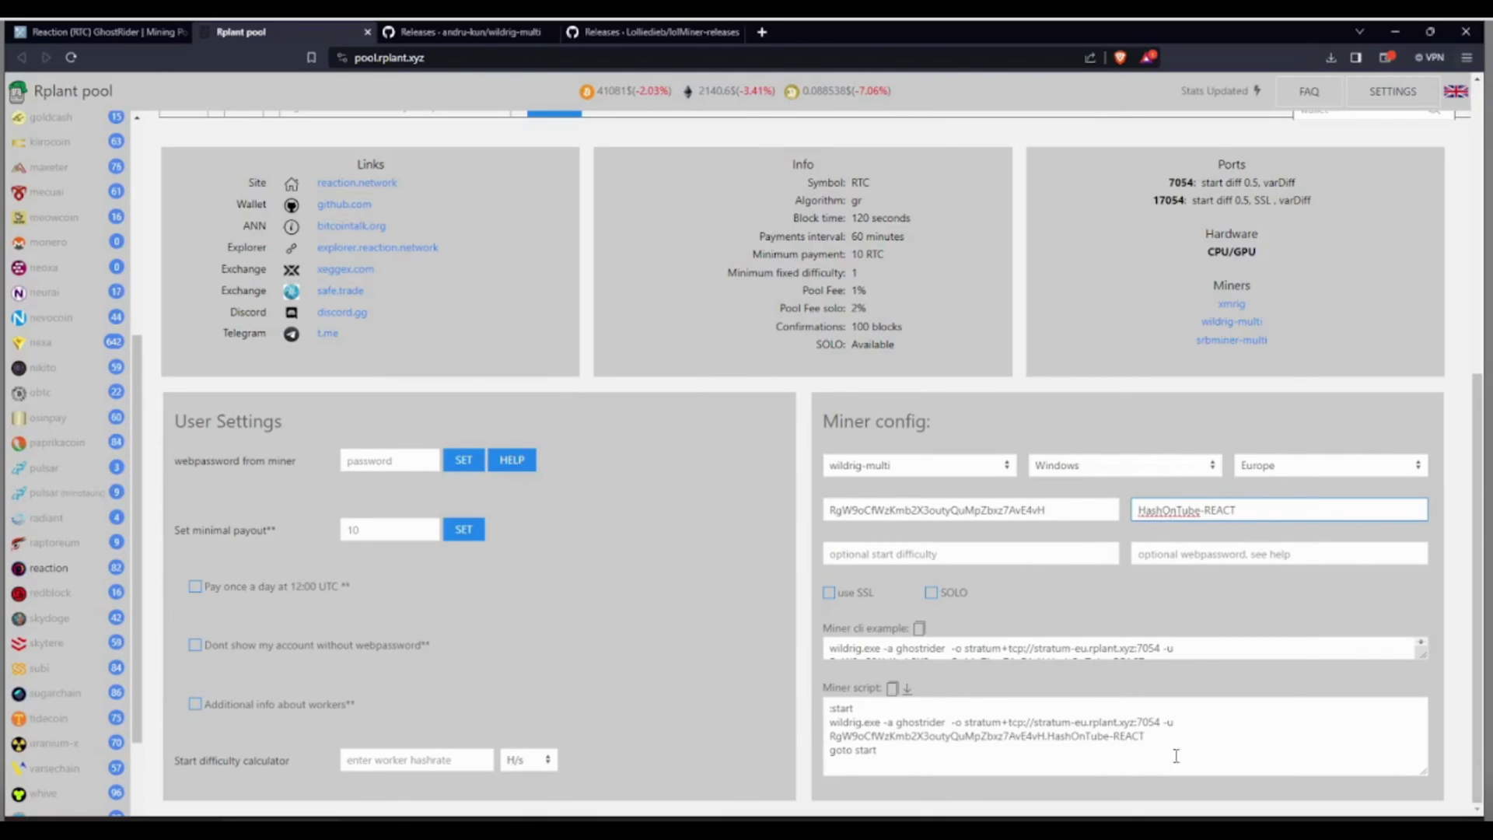
Copy the generated wildrig miner script to the clipboard.
{"action": "left_click_drag", "start_coordinate": [882, 750], "coordinate": [812, 700]}
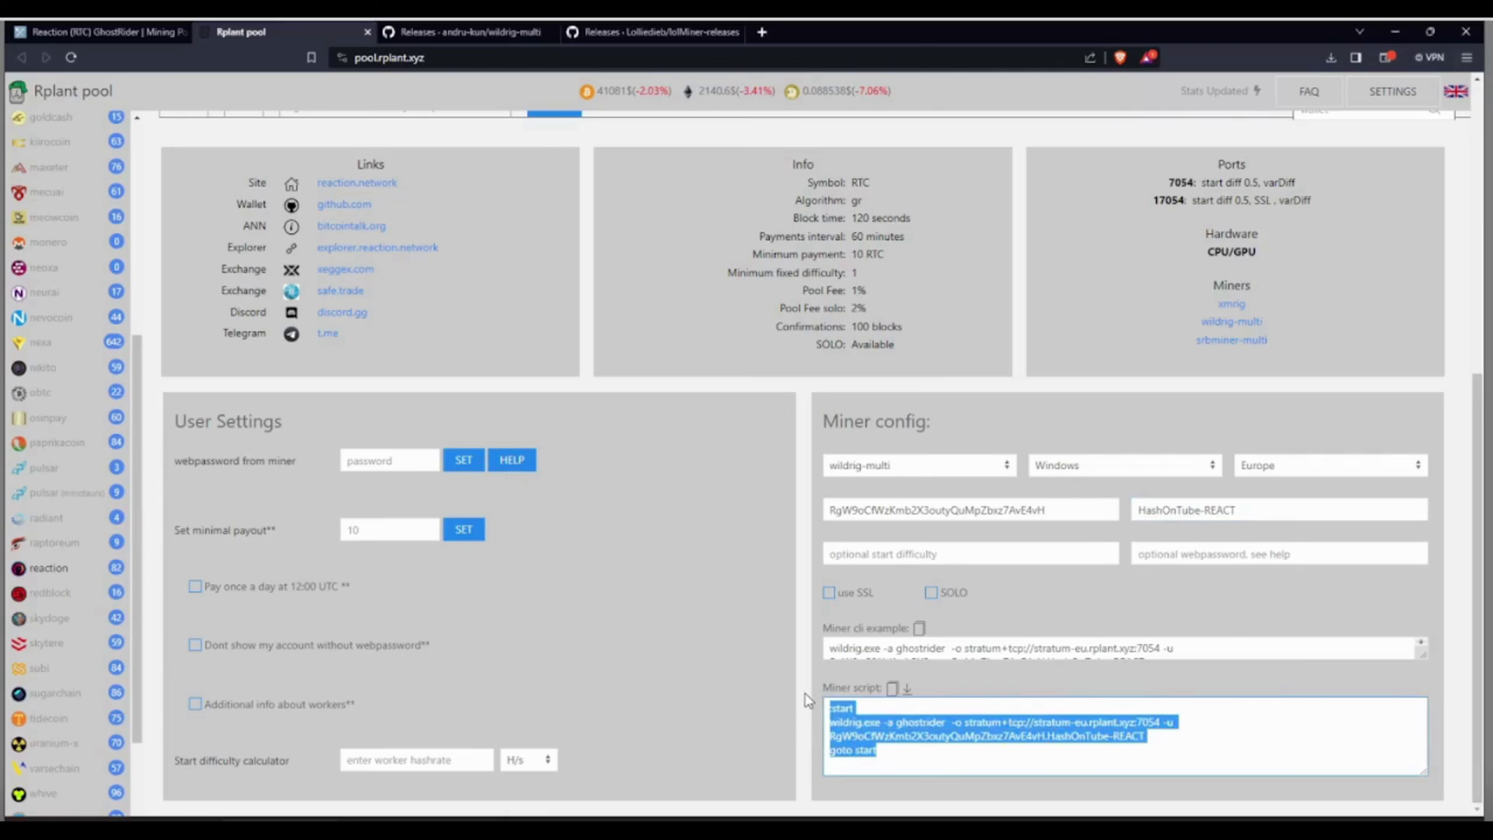
{"action": "right_click", "coordinate": [856, 722]}
{"action": "left_click", "coordinate": [925, 626]}
{"action": "left_click", "coordinate": [894, 691]}
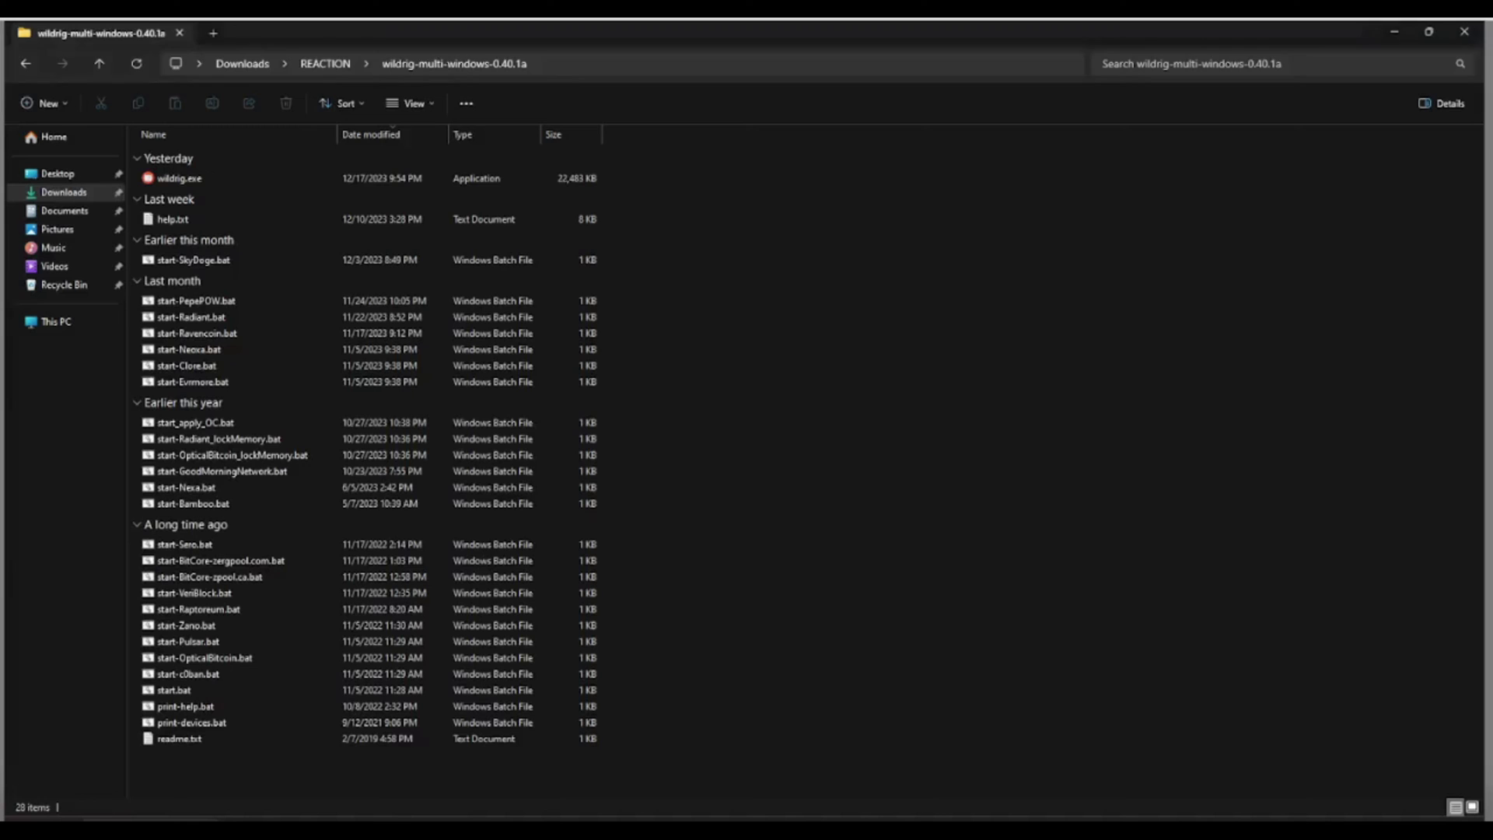
{"action": "right_click", "coordinate": [708, 325]}
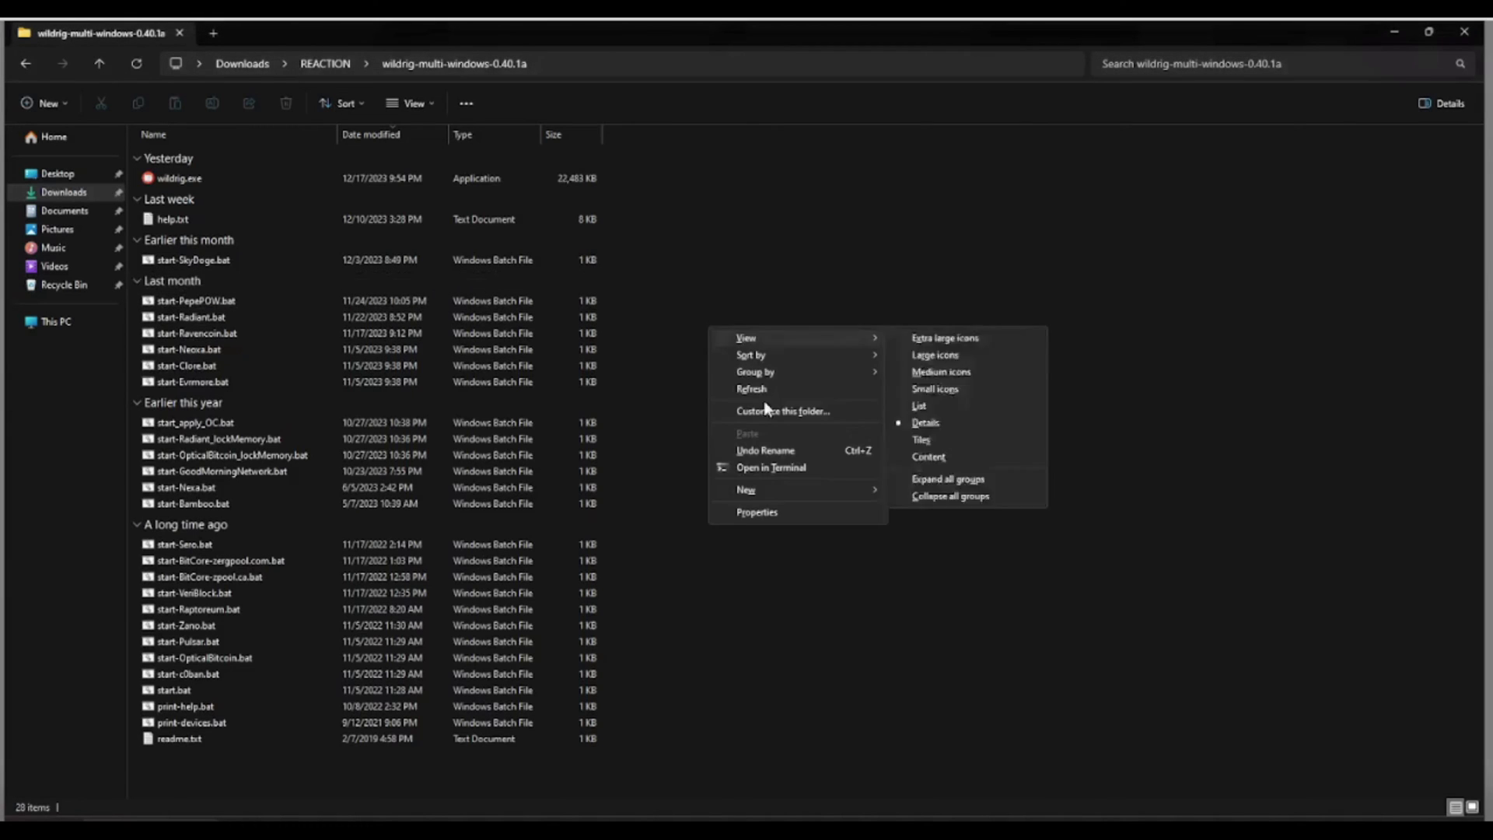
Create a new text document named REACTION_MINING_NV.bat, accepting the extension change.
{"action": "mouse_move", "coordinate": [772, 489]}
{"action": "left_click", "coordinate": [932, 596]}
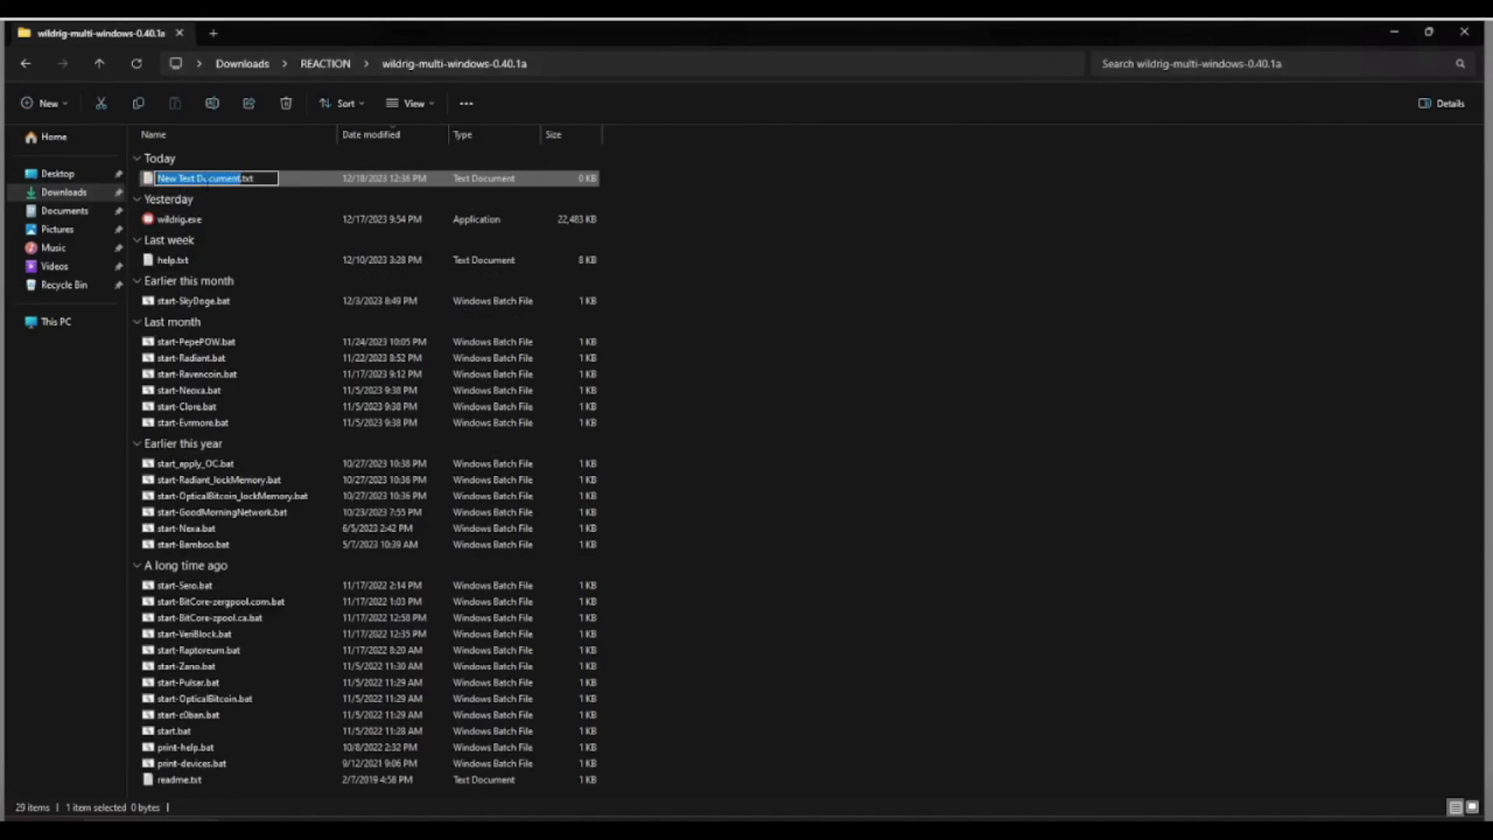
{"action": "type", "text": "REACTION"}
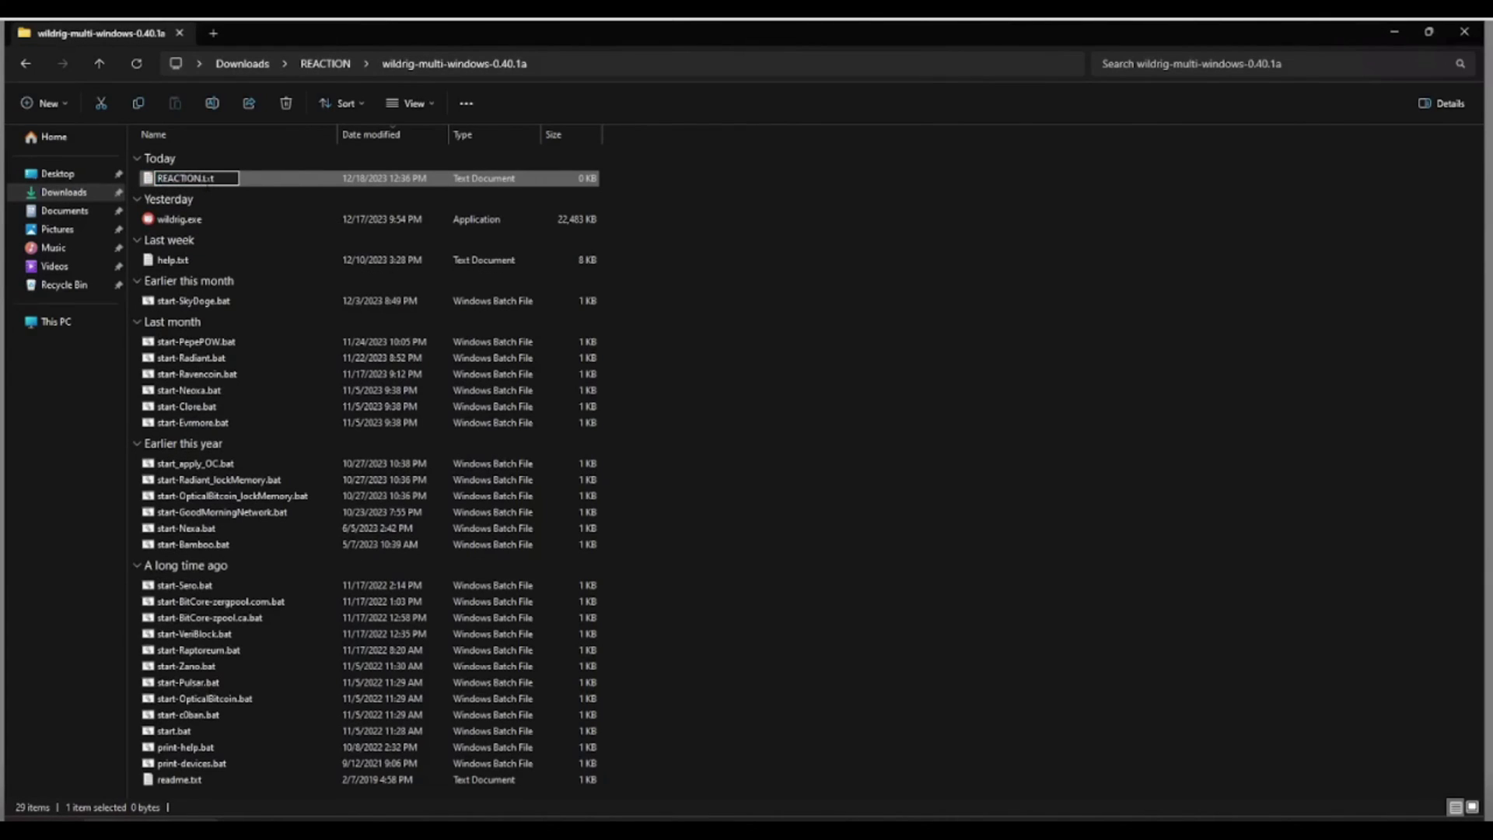
{"action": "type", "text": "_MIN"}
{"action": "type", "text": "_NV"}
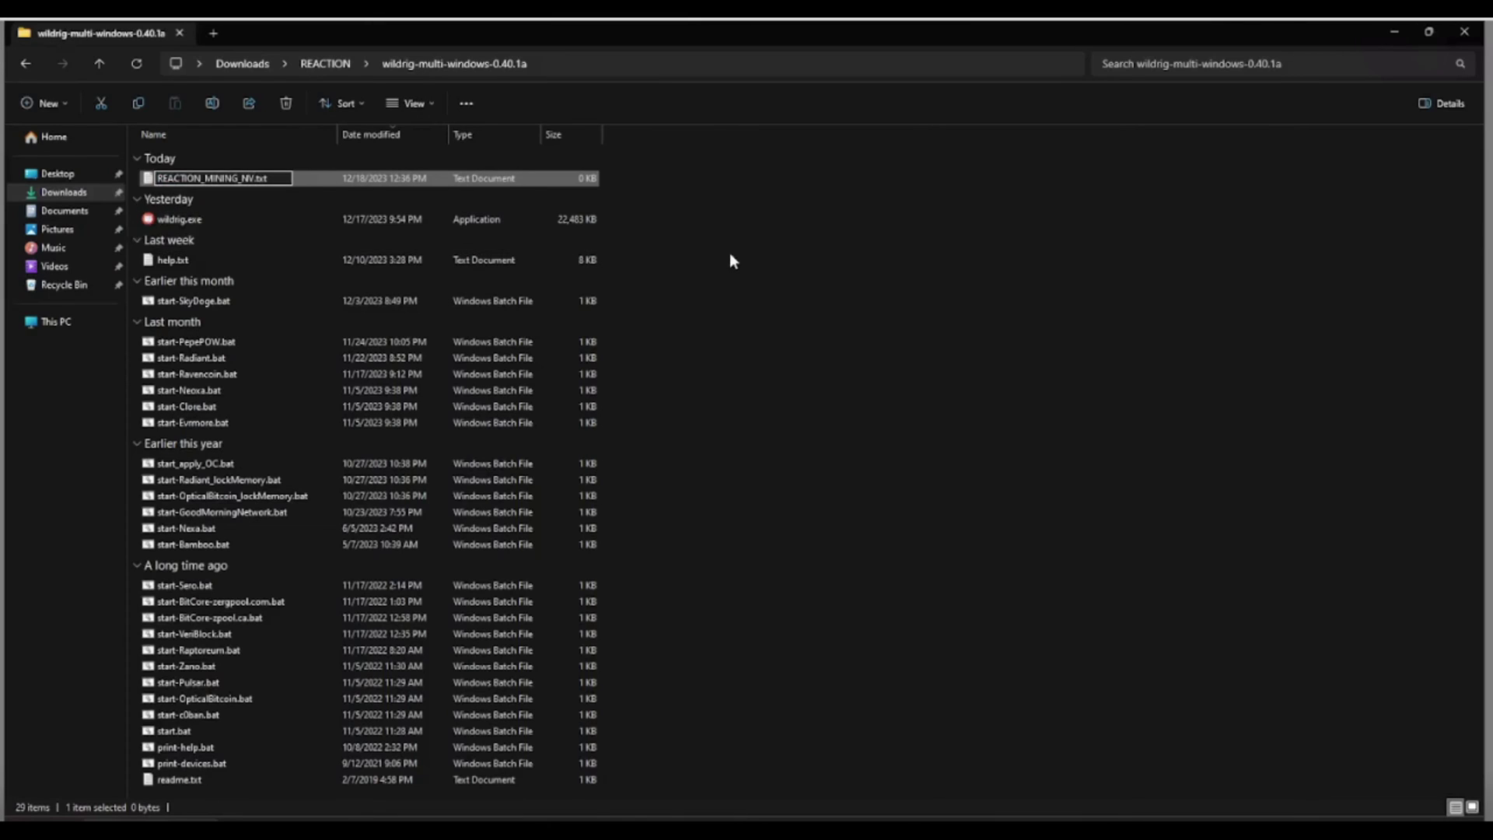
{"action": "key", "text": "BackSpace"}
{"action": "key", "text": "BackSpace"}
{"action": "key", "text": "BackSpace"}
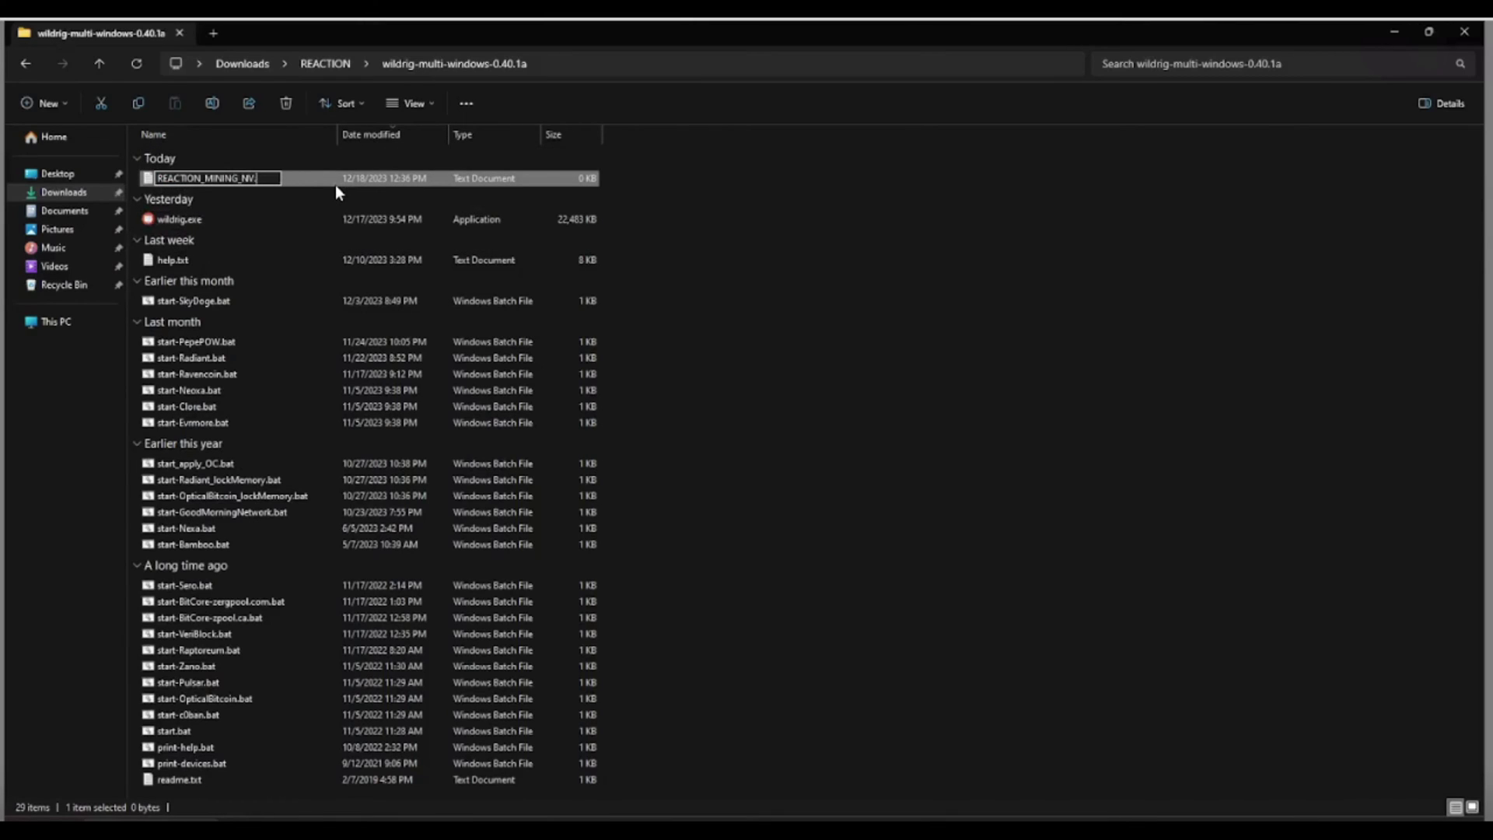
{"action": "type", "text": "bat"}
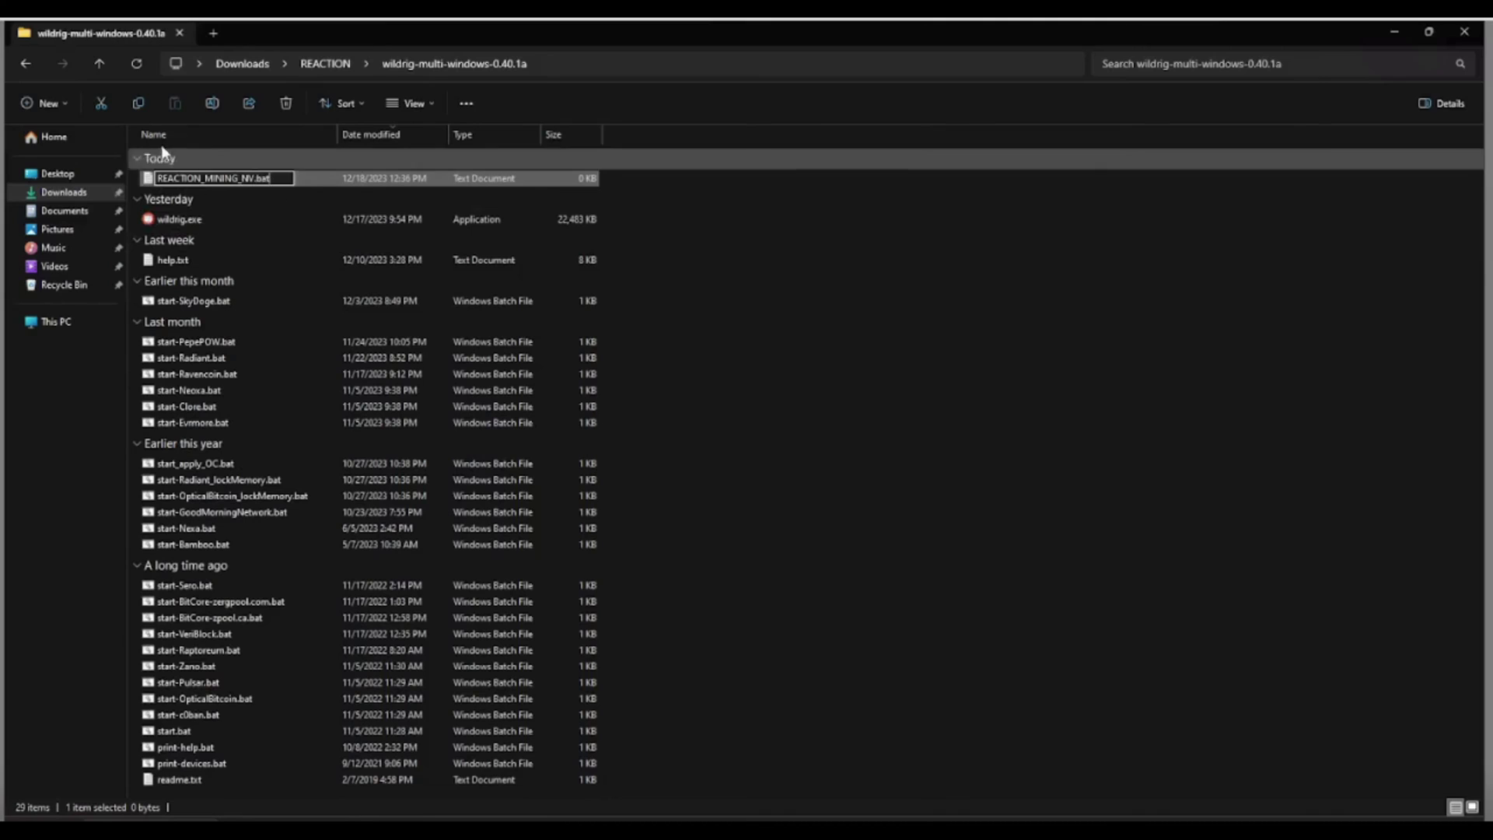
{"action": "left_click", "coordinate": [716, 326]}
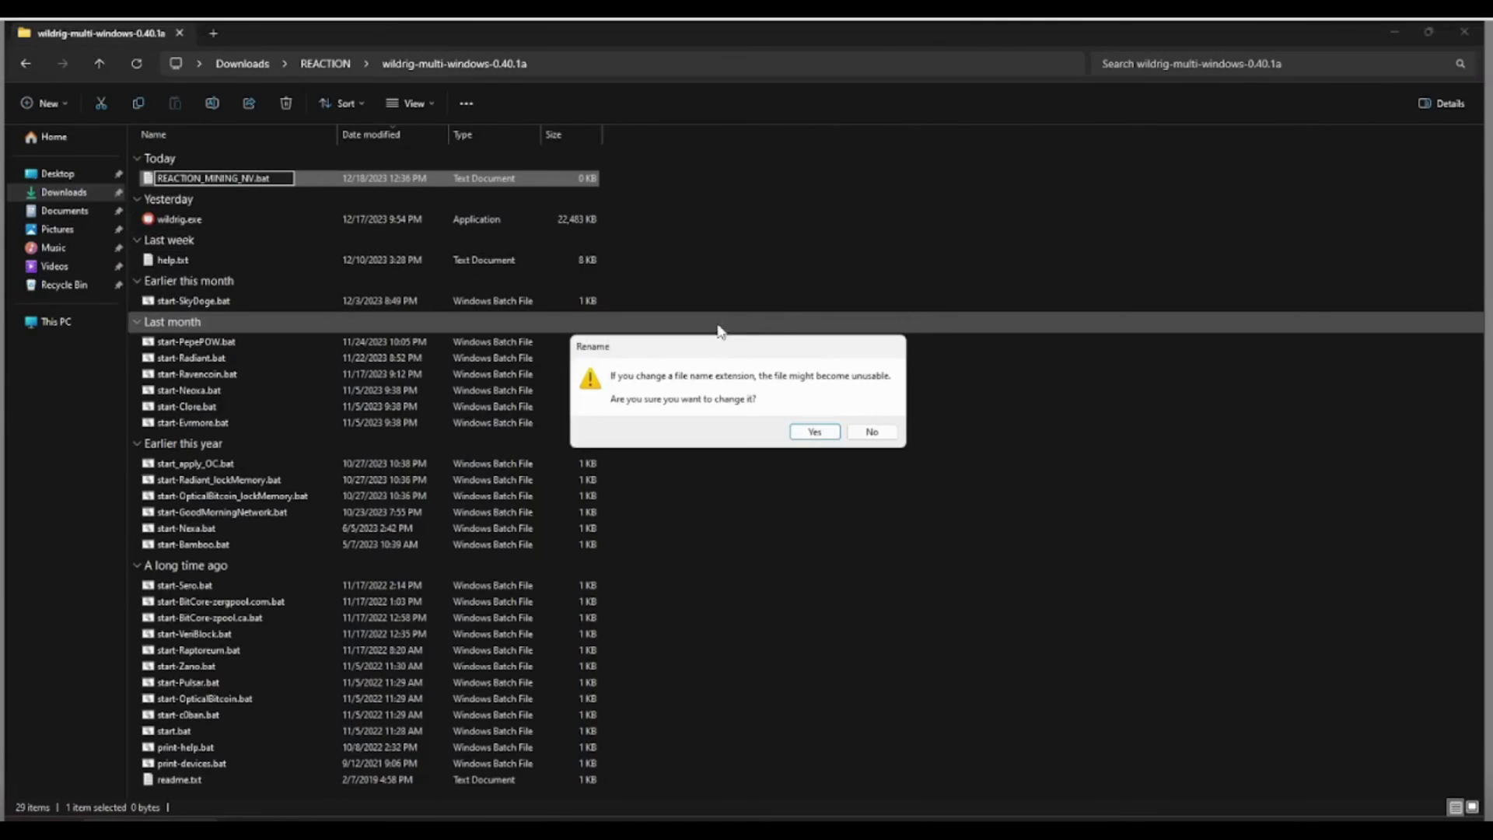
{"action": "left_click", "coordinate": [815, 432]}
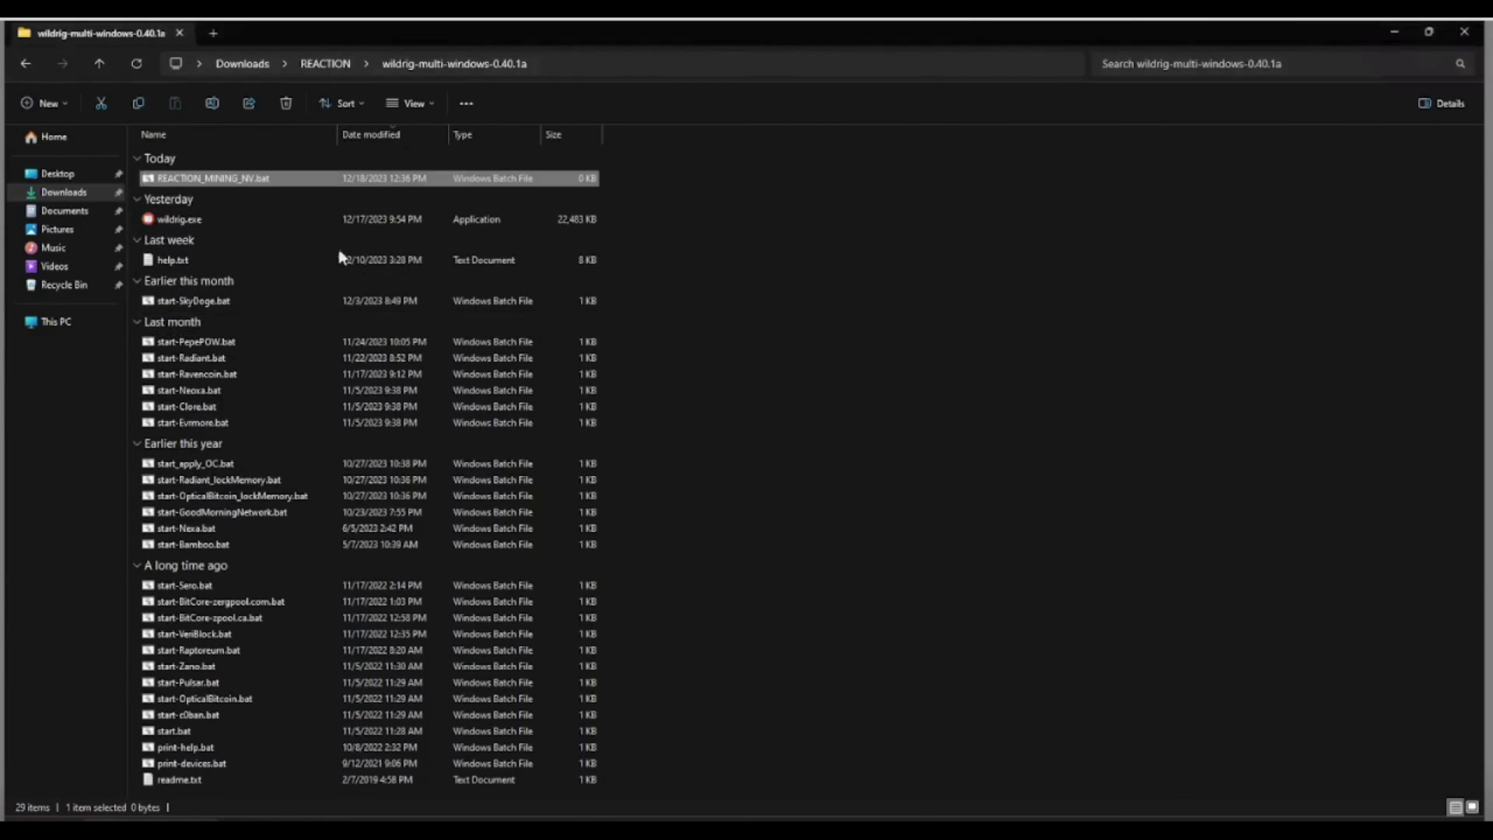
{"action": "right_click", "coordinate": [225, 180]}
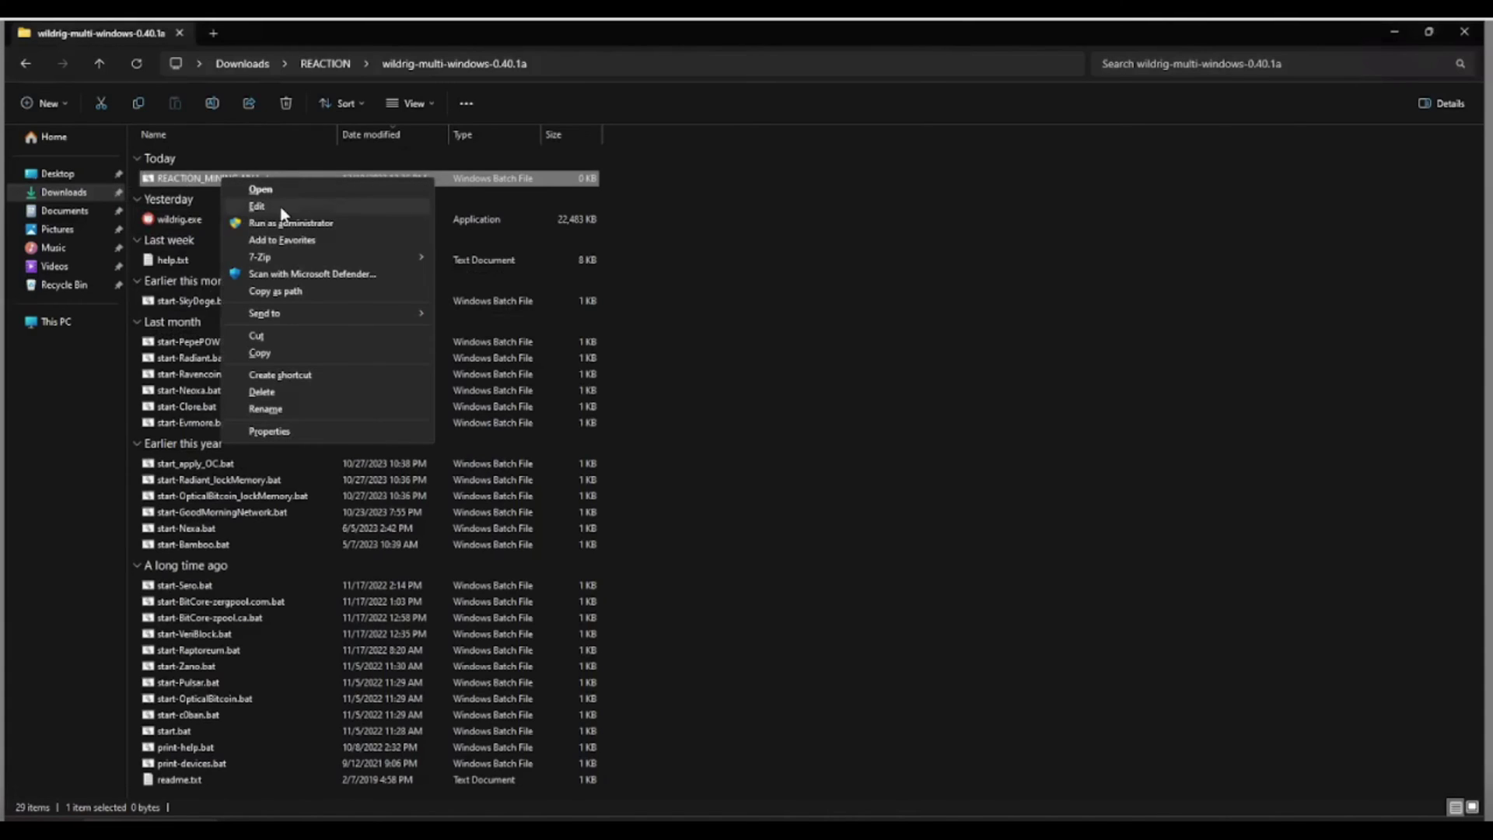
Paste the looping wildrig ghostrider script into REACTION_MINING_NV.bat in Notepad, save and close it.
{"action": "left_click", "coordinate": [278, 208]}
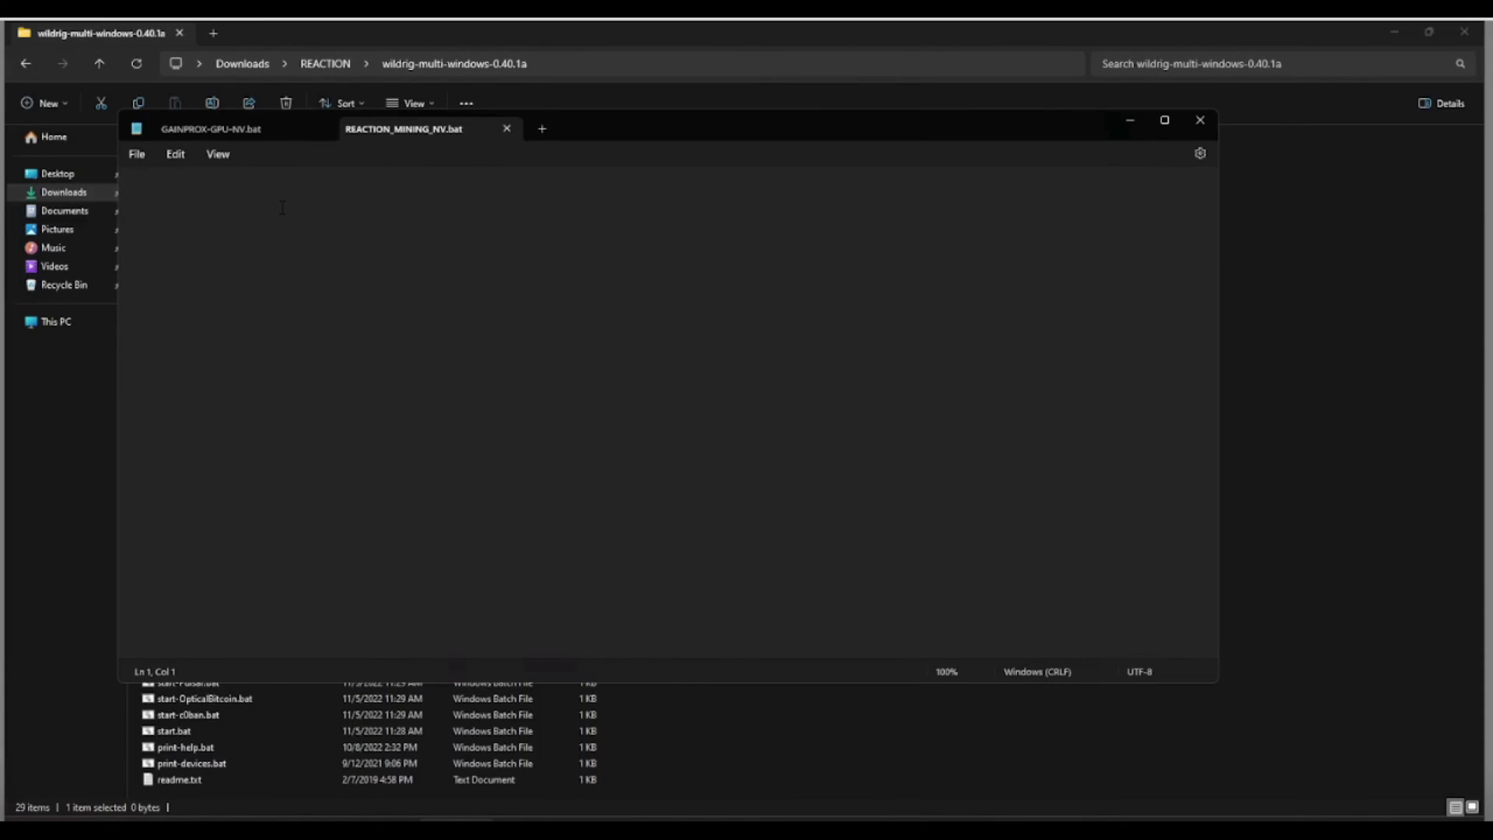
{"action": "right_click", "coordinate": [283, 207]}
{"action": "left_click", "coordinate": [327, 316]}
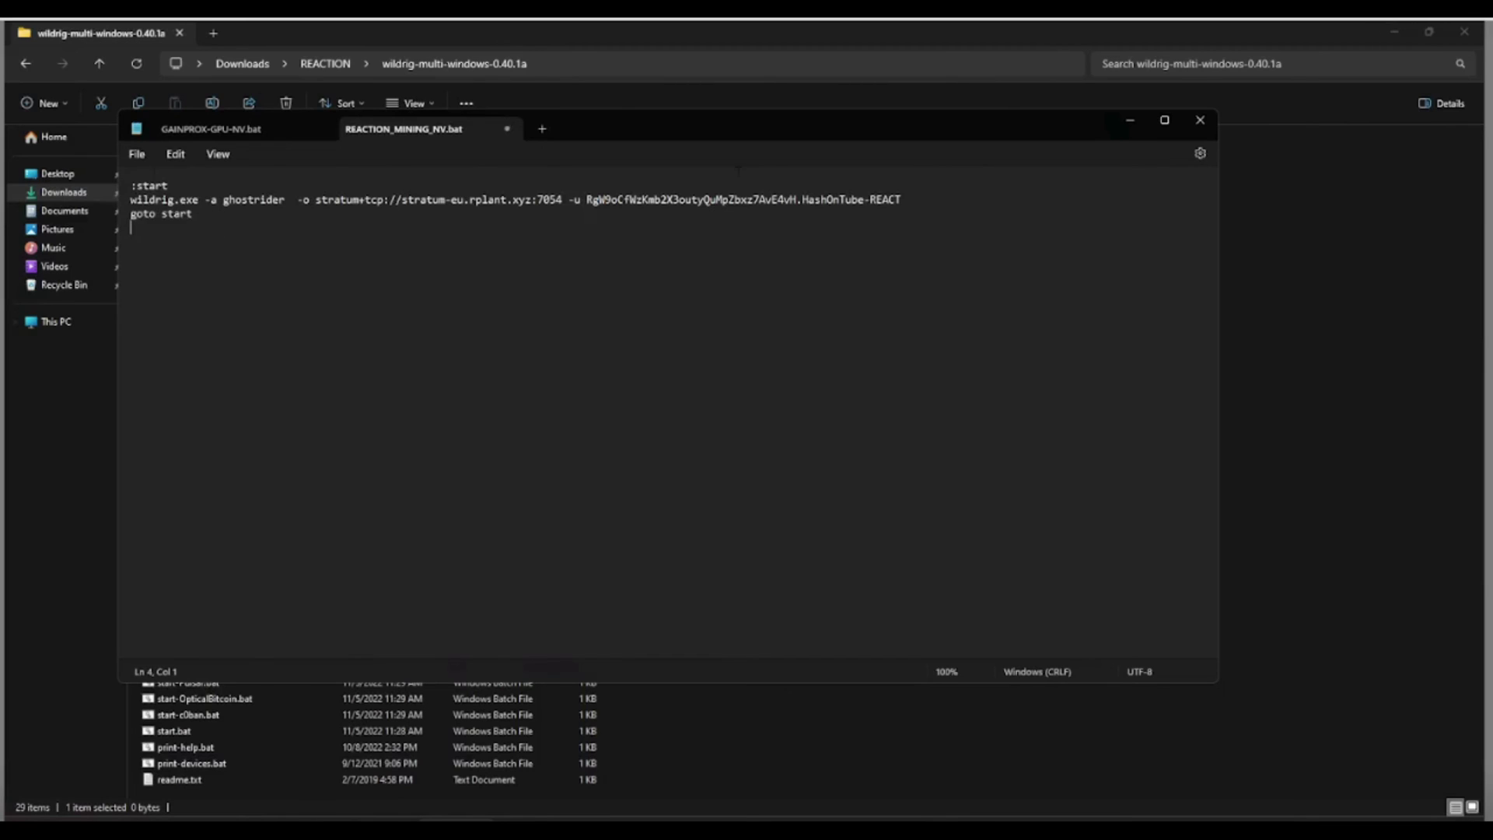
{"action": "left_click", "coordinate": [137, 154]}
{"action": "left_click", "coordinate": [166, 252]}
{"action": "key", "text": "Up"}
{"action": "key", "text": "Up"}
{"action": "key", "text": "shift+Down"}
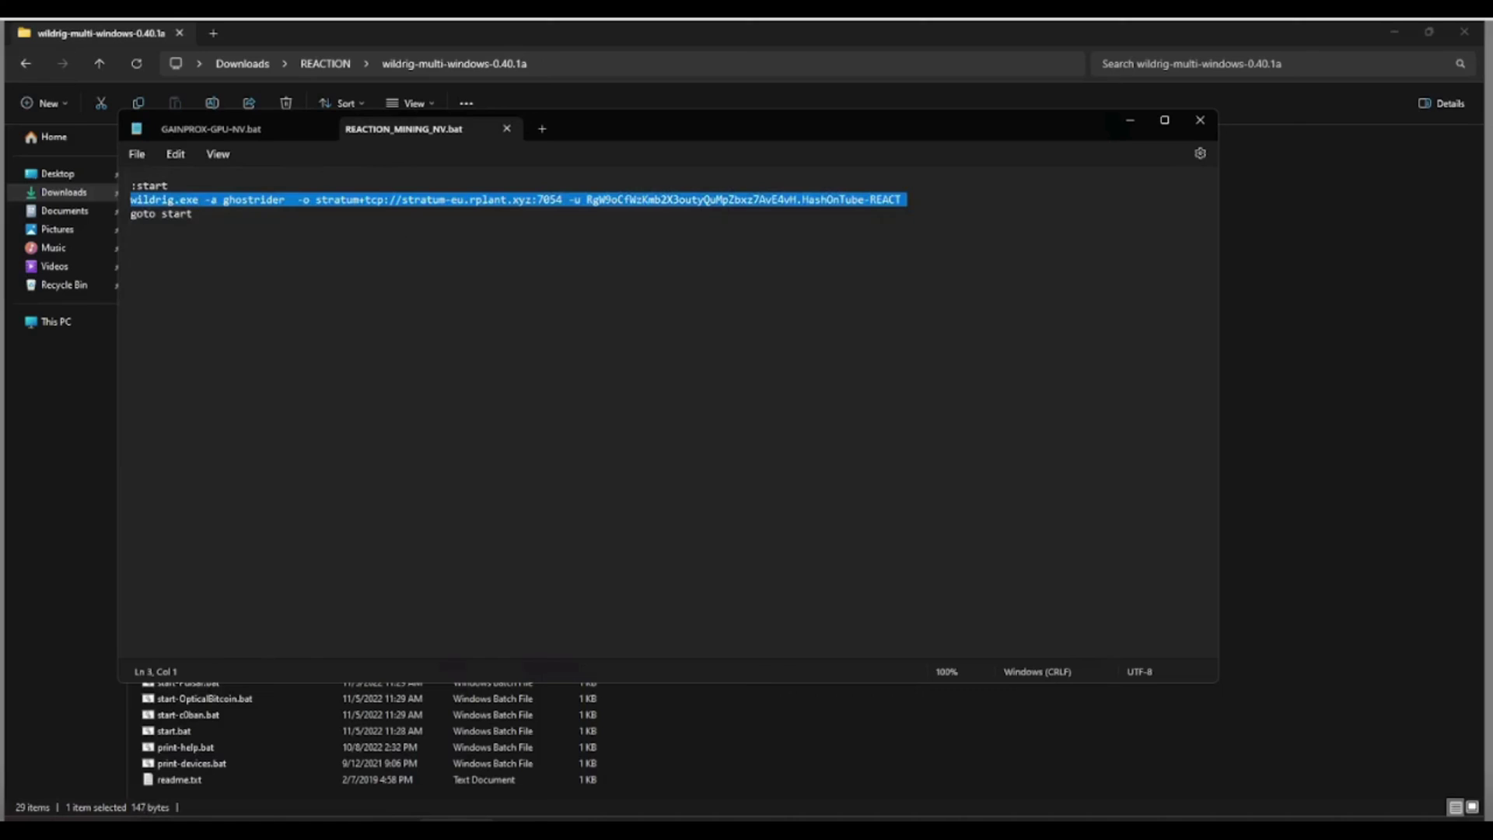
{"action": "left_click", "coordinate": [137, 154]}
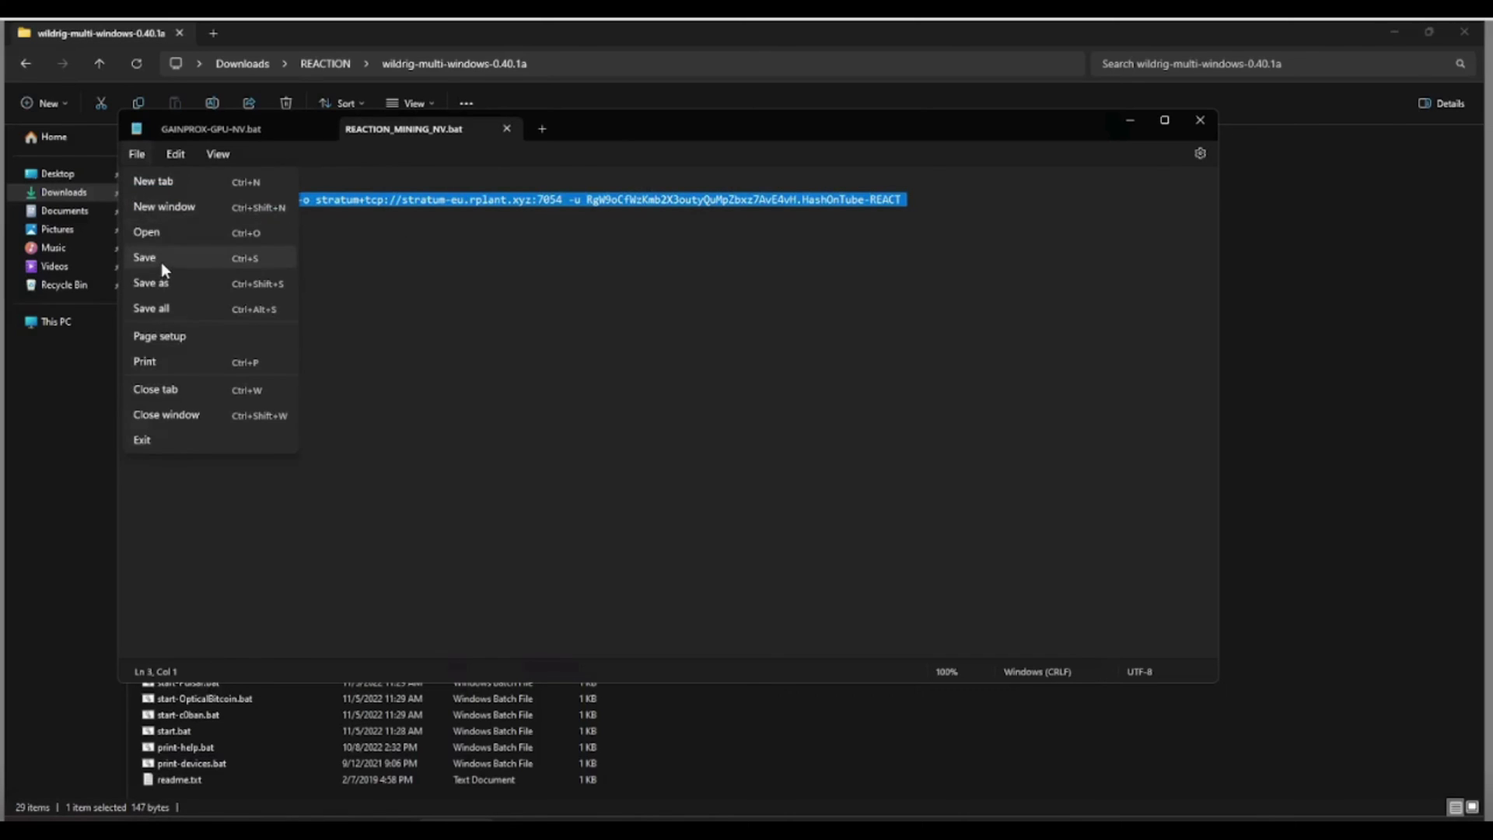
{"action": "left_click", "coordinate": [161, 256]}
{"action": "left_click", "coordinate": [1198, 120]}
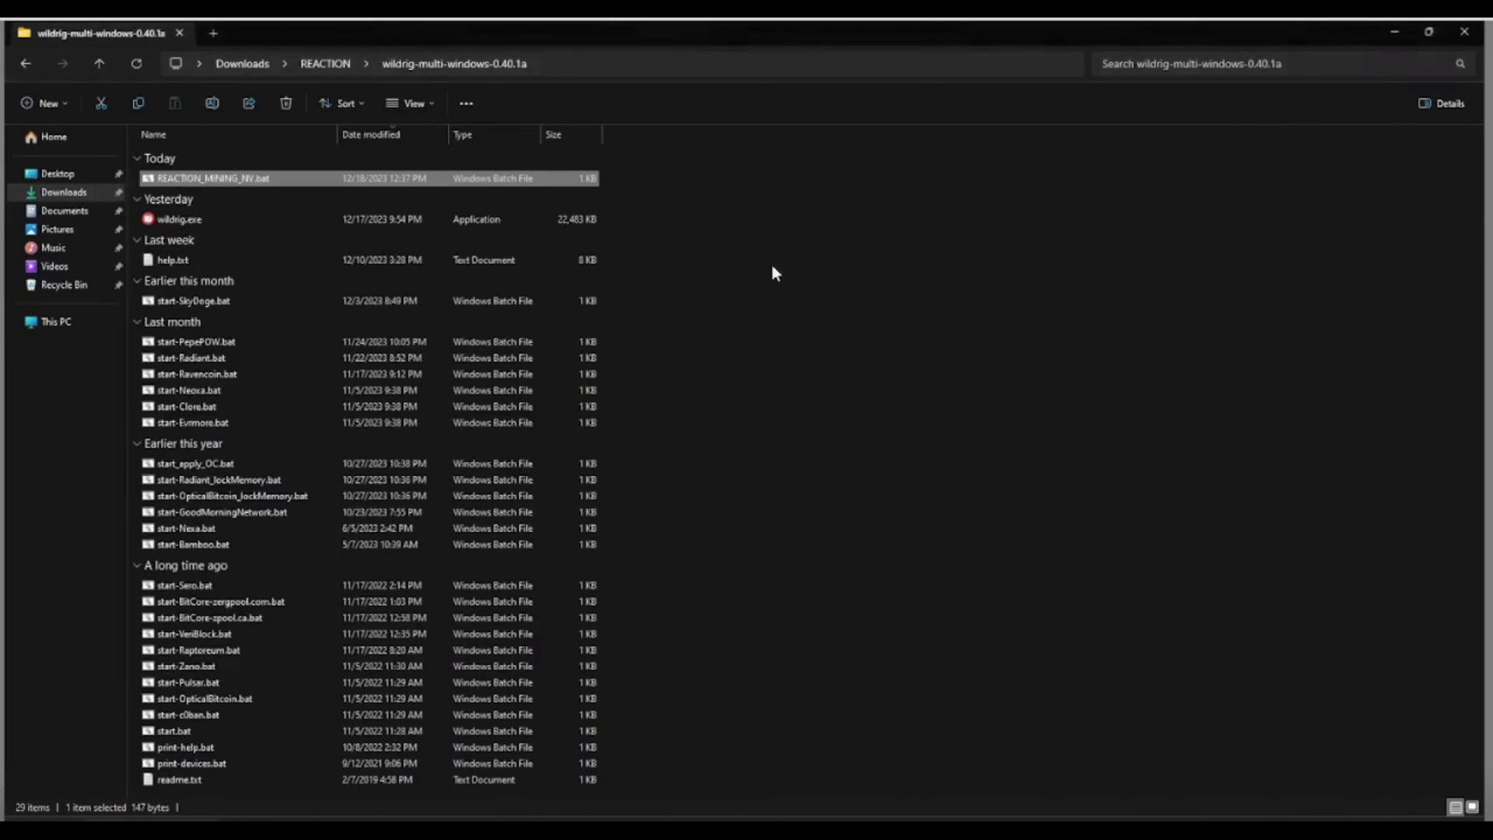
Extract the lolMiner zip in REACTION with 7-Zip and open the resulting 1.81 folder.
{"action": "left_click", "coordinate": [99, 64]}
{"action": "left_click", "coordinate": [191, 251]}
{"action": "right_click", "coordinate": [184, 253]}
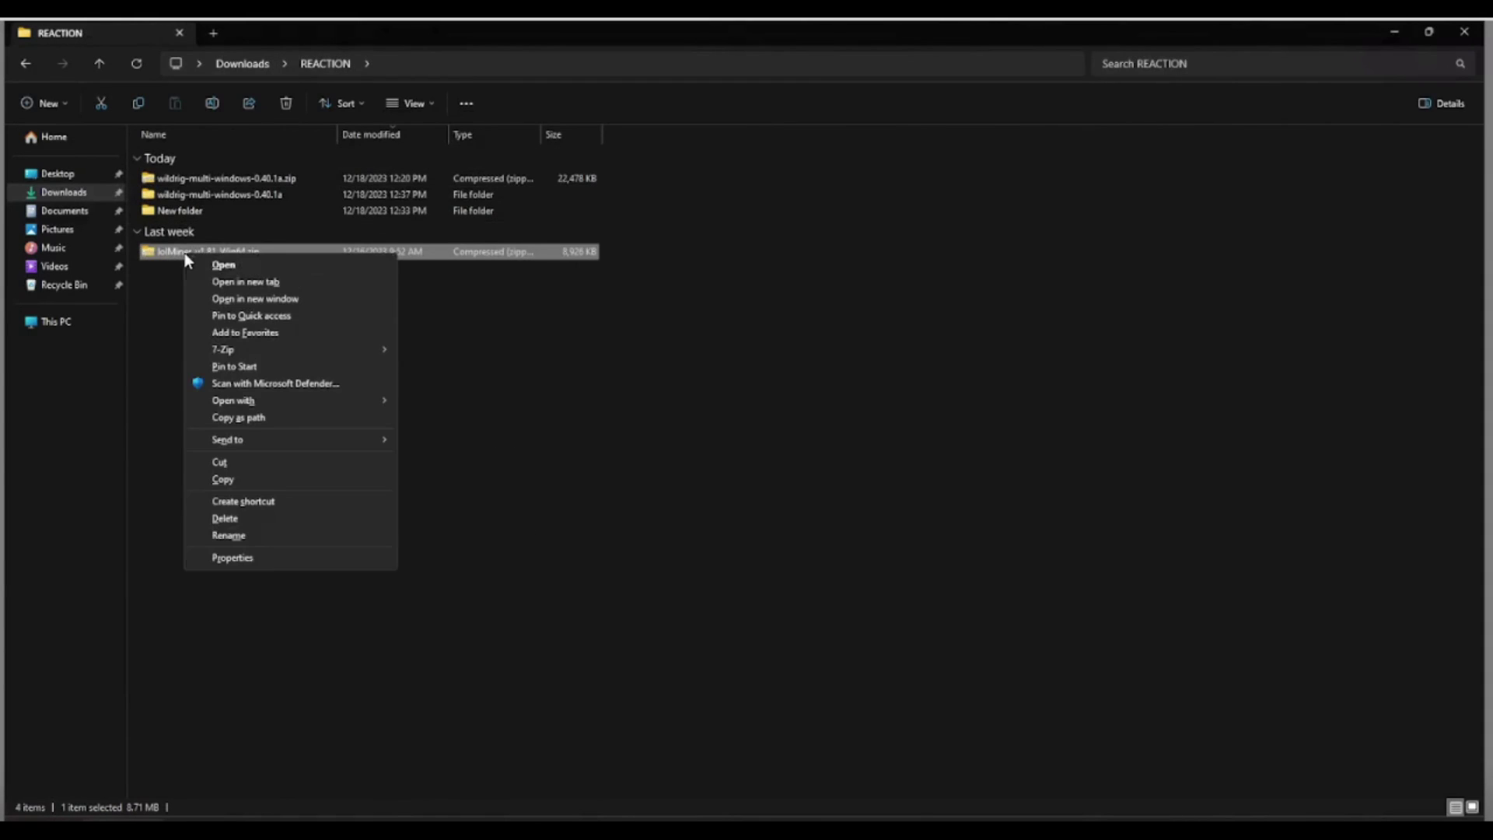
{"action": "mouse_move", "coordinate": [311, 349]}
{"action": "left_click", "coordinate": [492, 371]}
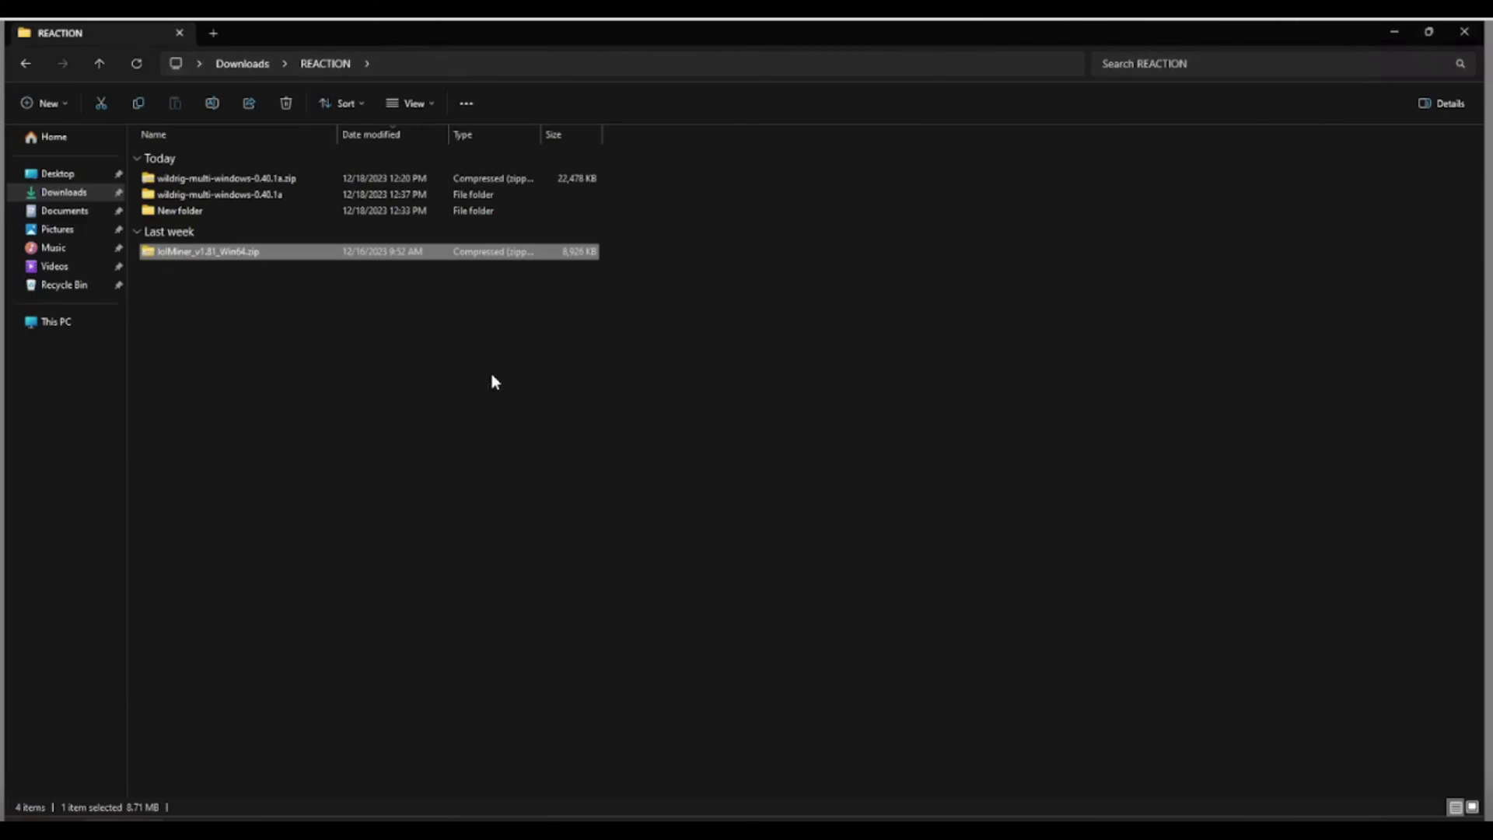
{"action": "left_click", "coordinate": [167, 269]}
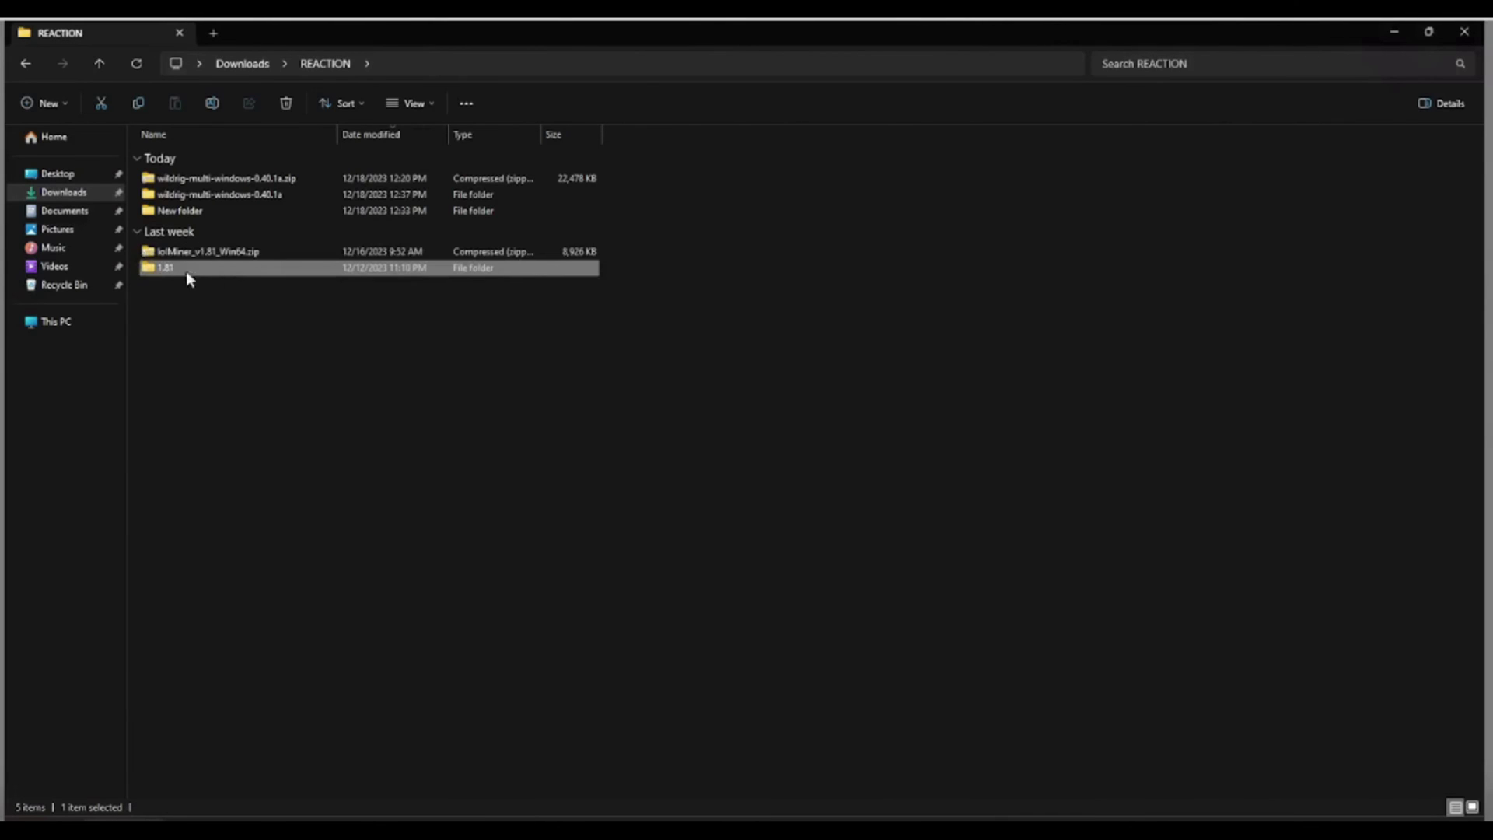
{"action": "double_click", "coordinate": [187, 272]}
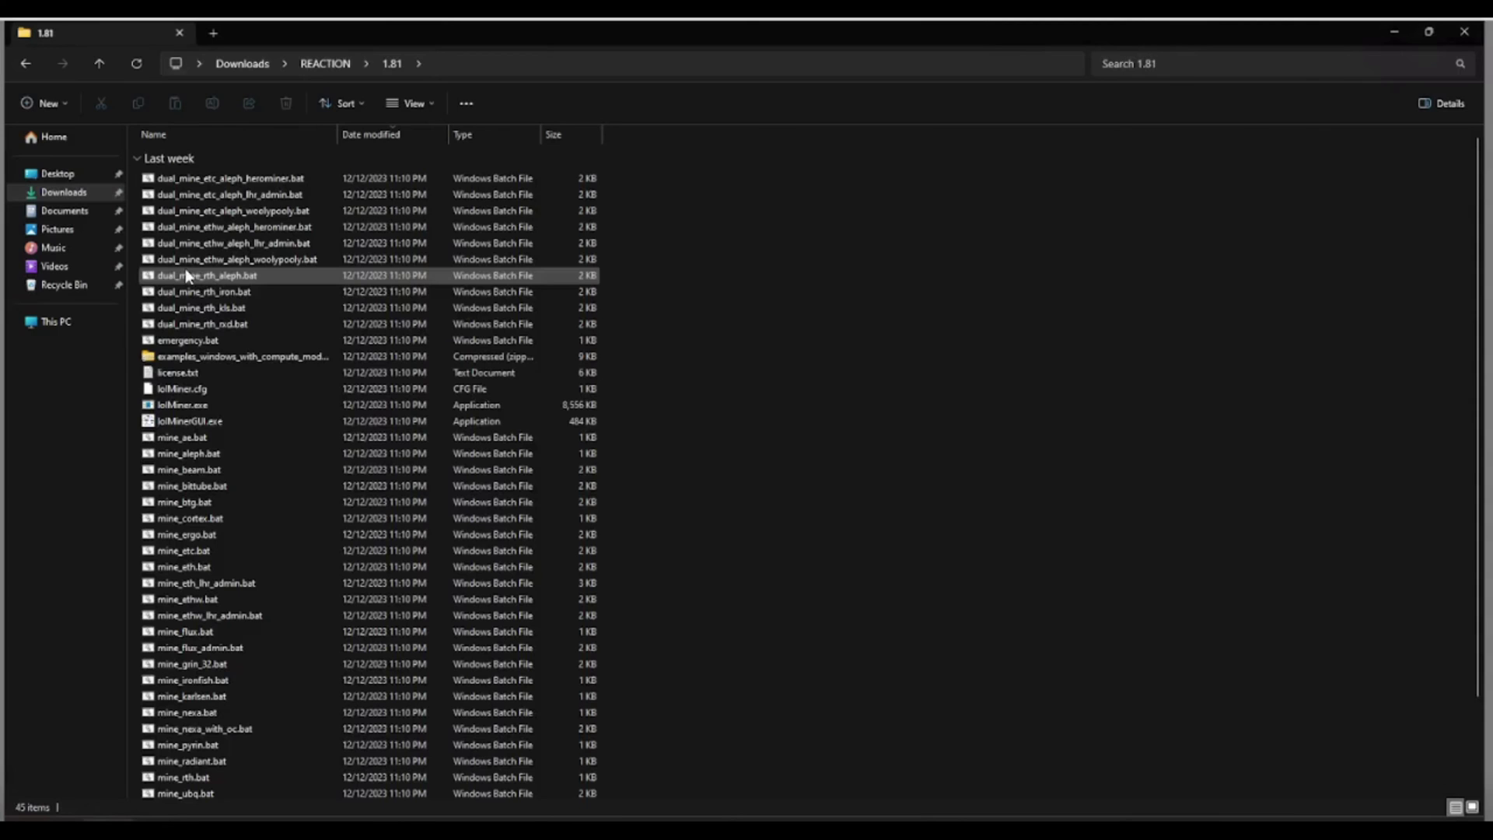
Set lolMinerGUI.exe to always run as administrator, then launch it.
{"action": "left_click", "coordinate": [187, 422]}
{"action": "right_click", "coordinate": [179, 424]}
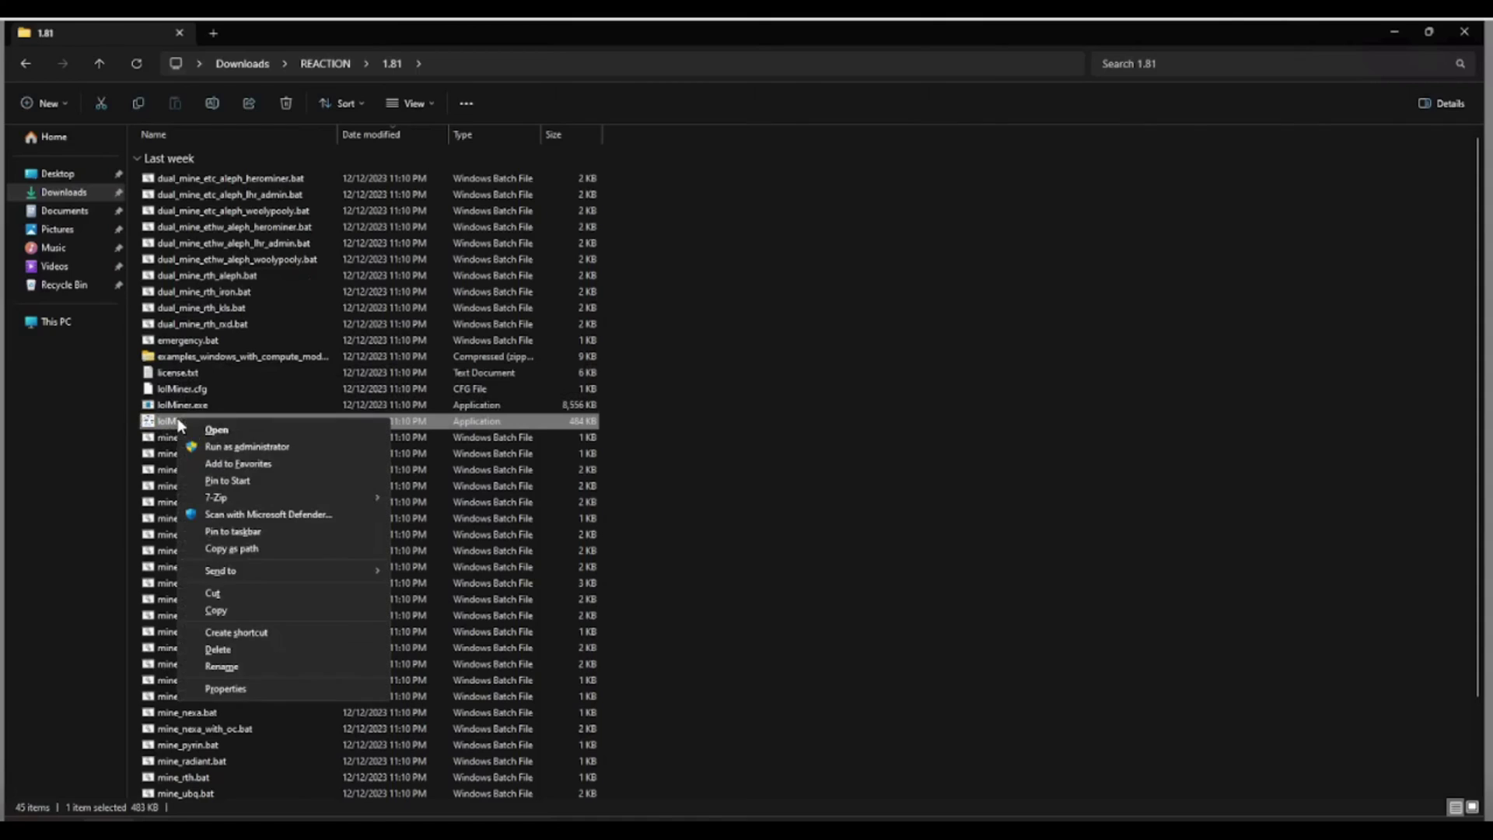
{"action": "left_click", "coordinate": [247, 689]}
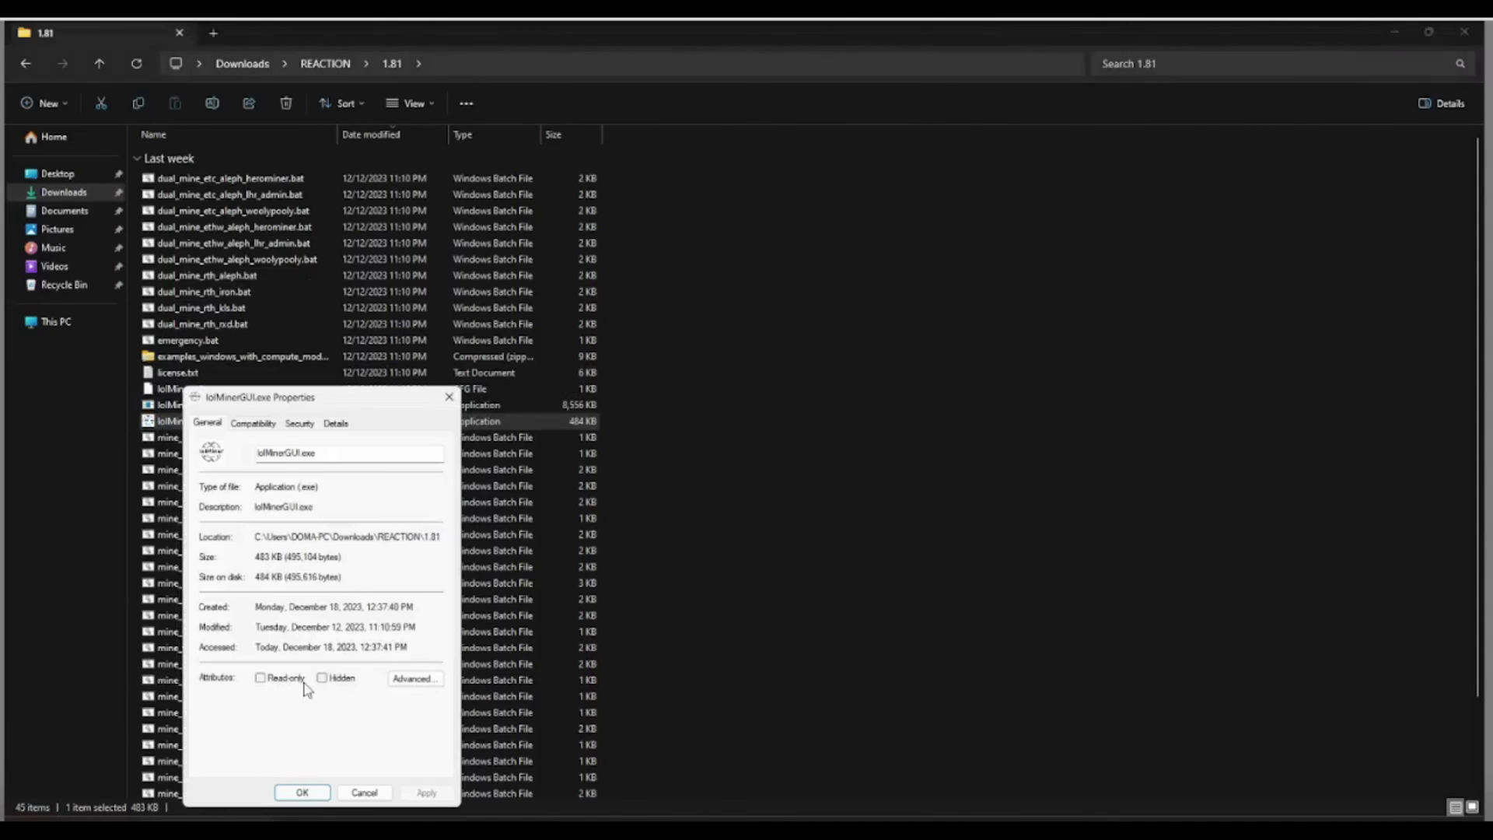
{"action": "left_click", "coordinate": [254, 423]}
{"action": "left_click", "coordinate": [252, 669]}
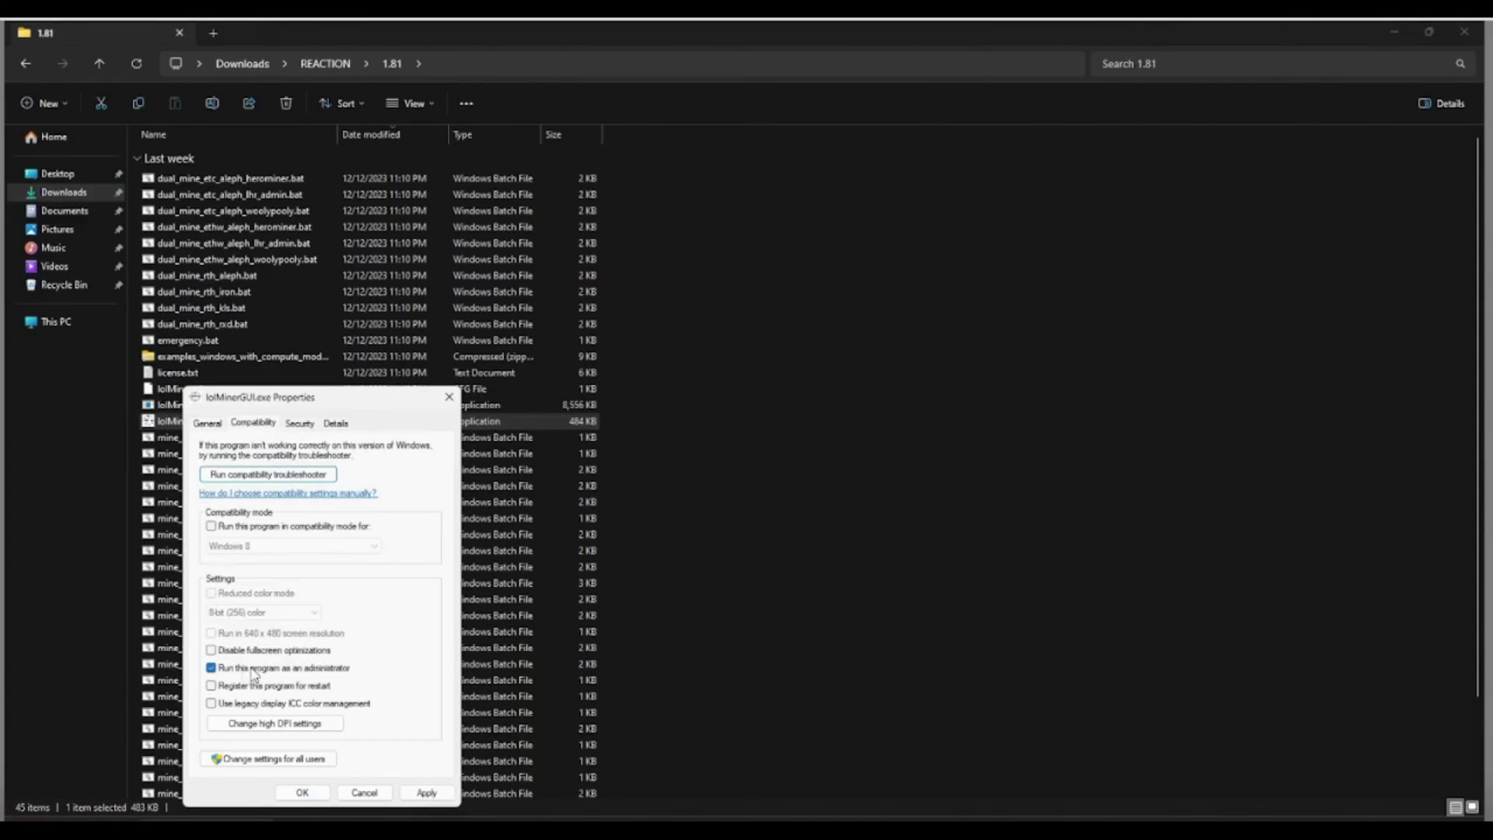
{"action": "left_click", "coordinate": [420, 793]}
{"action": "left_click", "coordinate": [303, 793]}
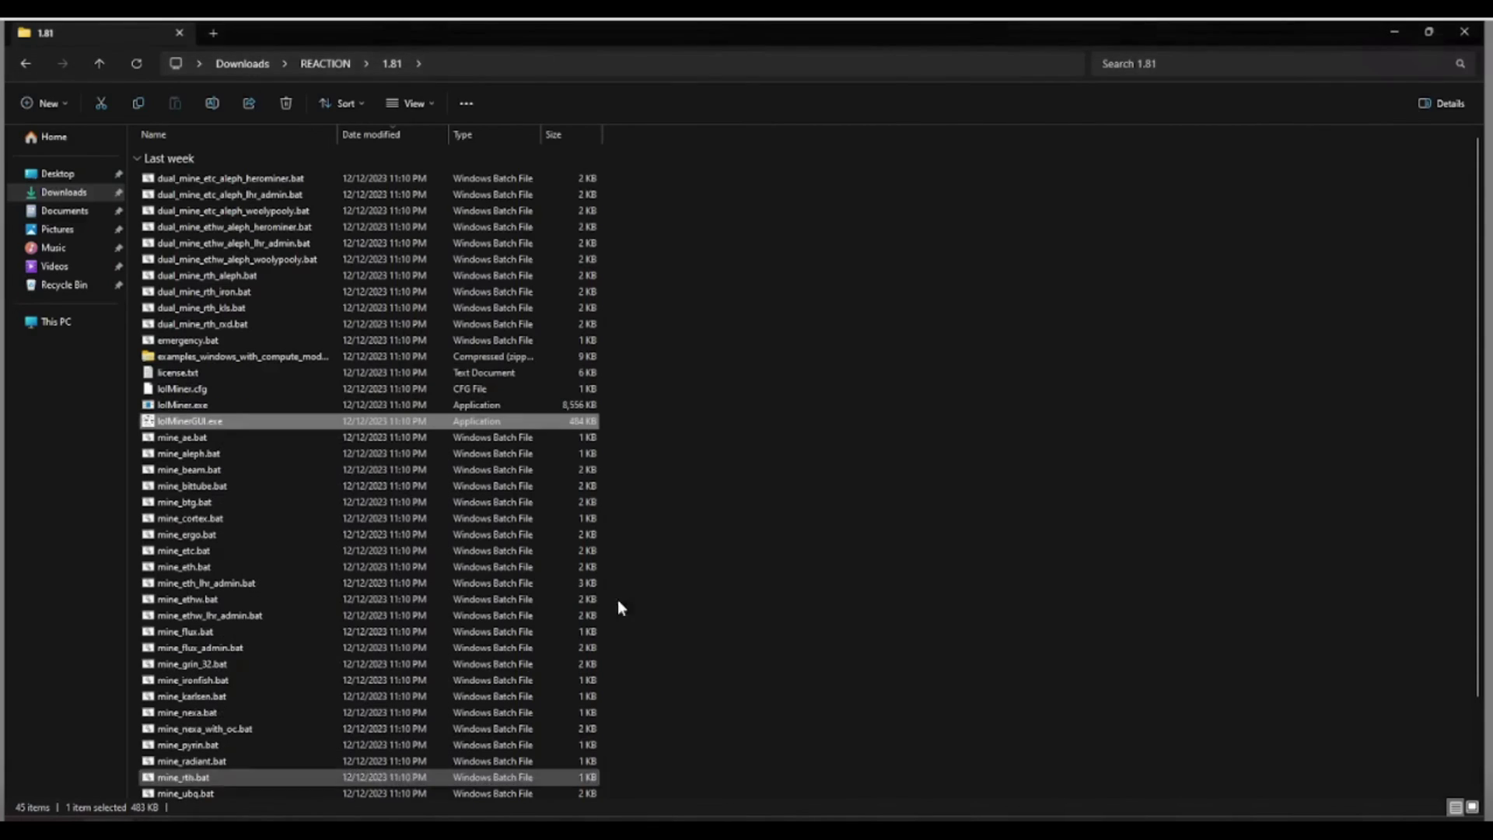
{"action": "right_click", "coordinate": [208, 423]}
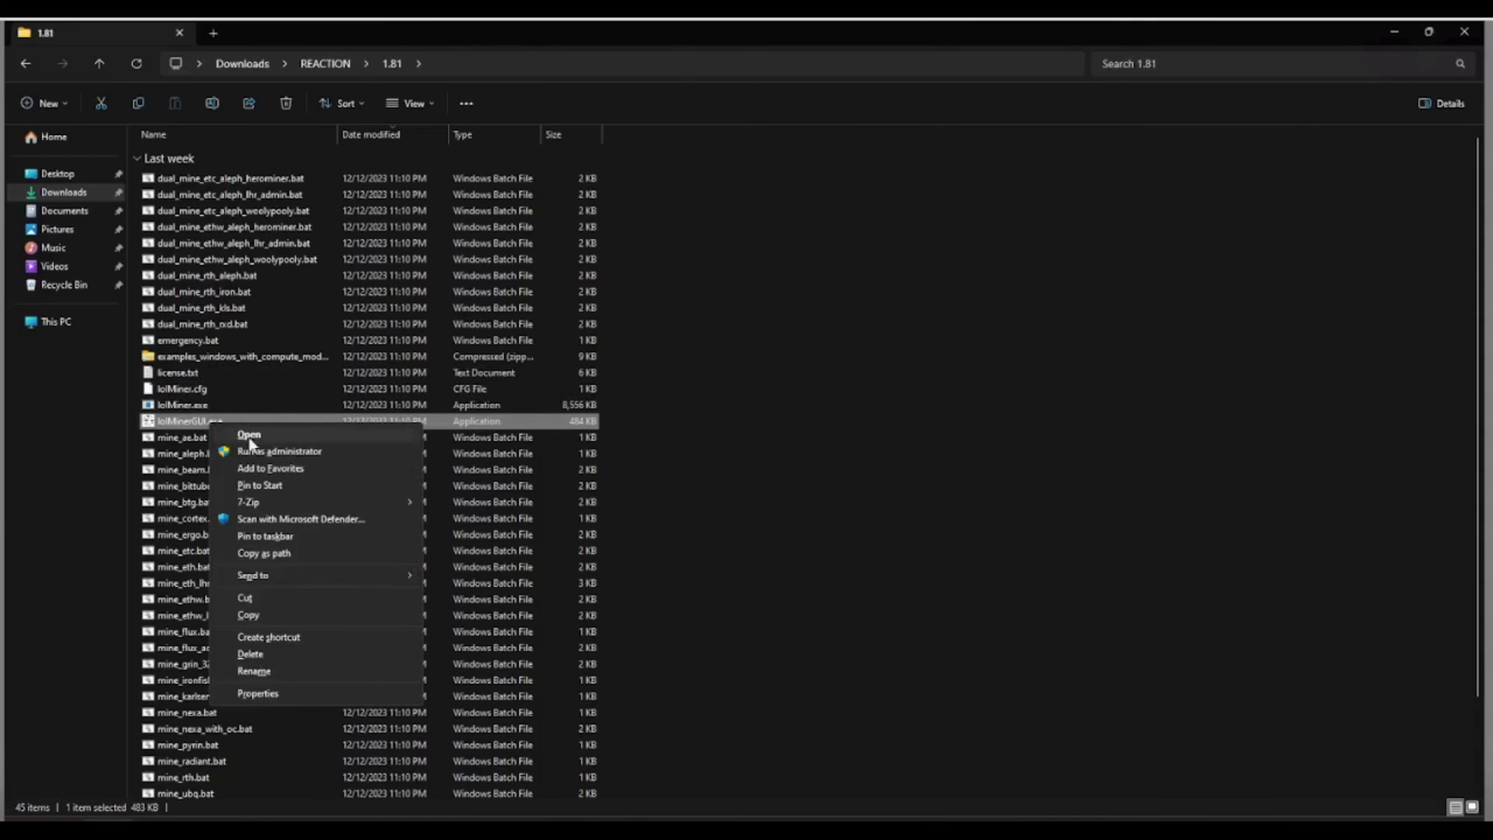
{"action": "left_click", "coordinate": [251, 436]}
Enable the CCLK, COFF, MCLK, PL and FAN overclock fields in lolMinerGUI.
{"action": "left_click_drag", "start_coordinate": [593, 218], "coordinate": [1060, 205]}
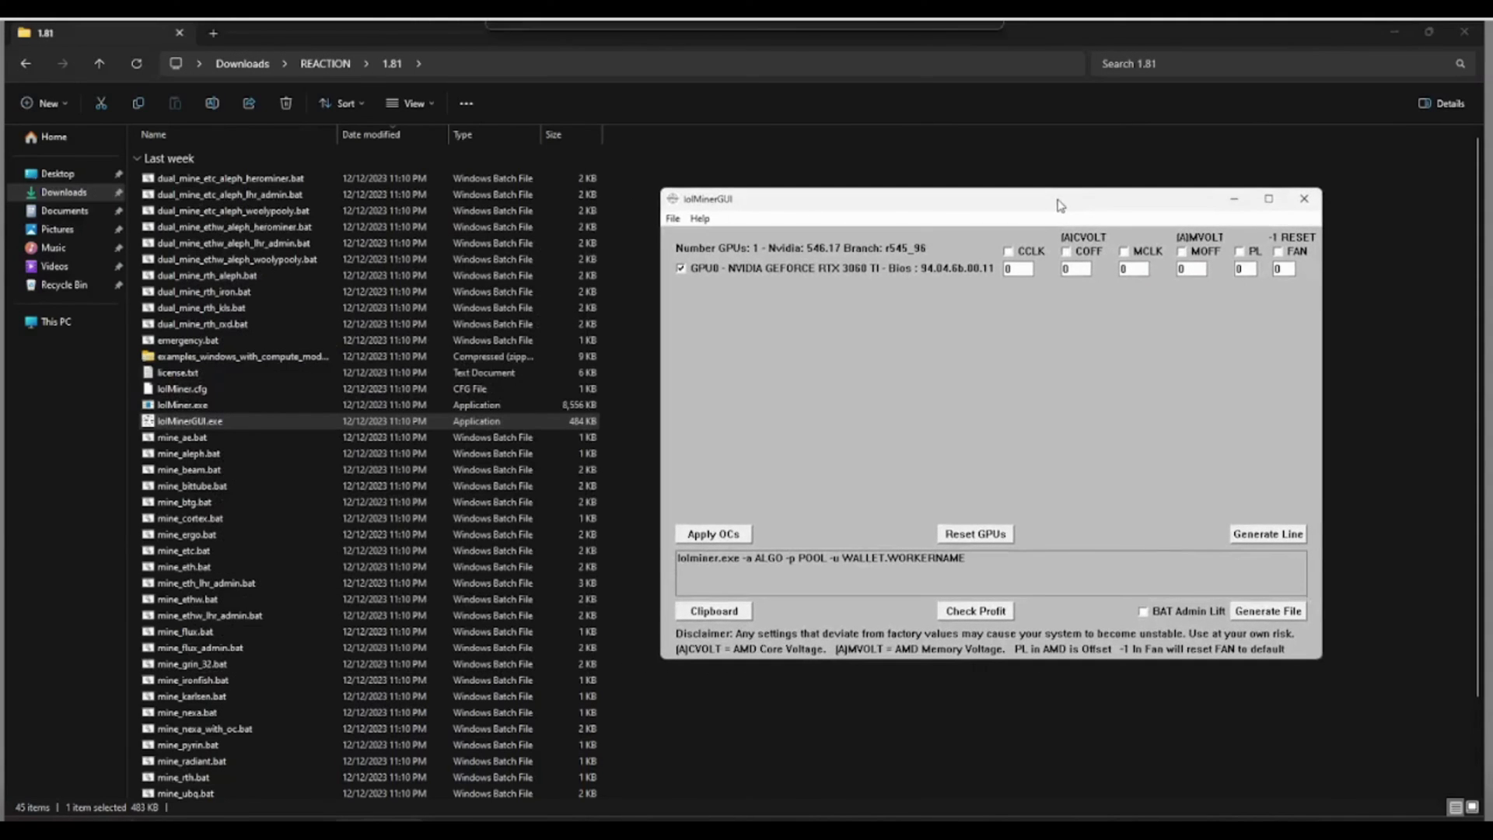
{"action": "left_click", "coordinate": [1009, 251]}
{"action": "left_click", "coordinate": [1067, 251]}
{"action": "left_click", "coordinate": [1125, 252]}
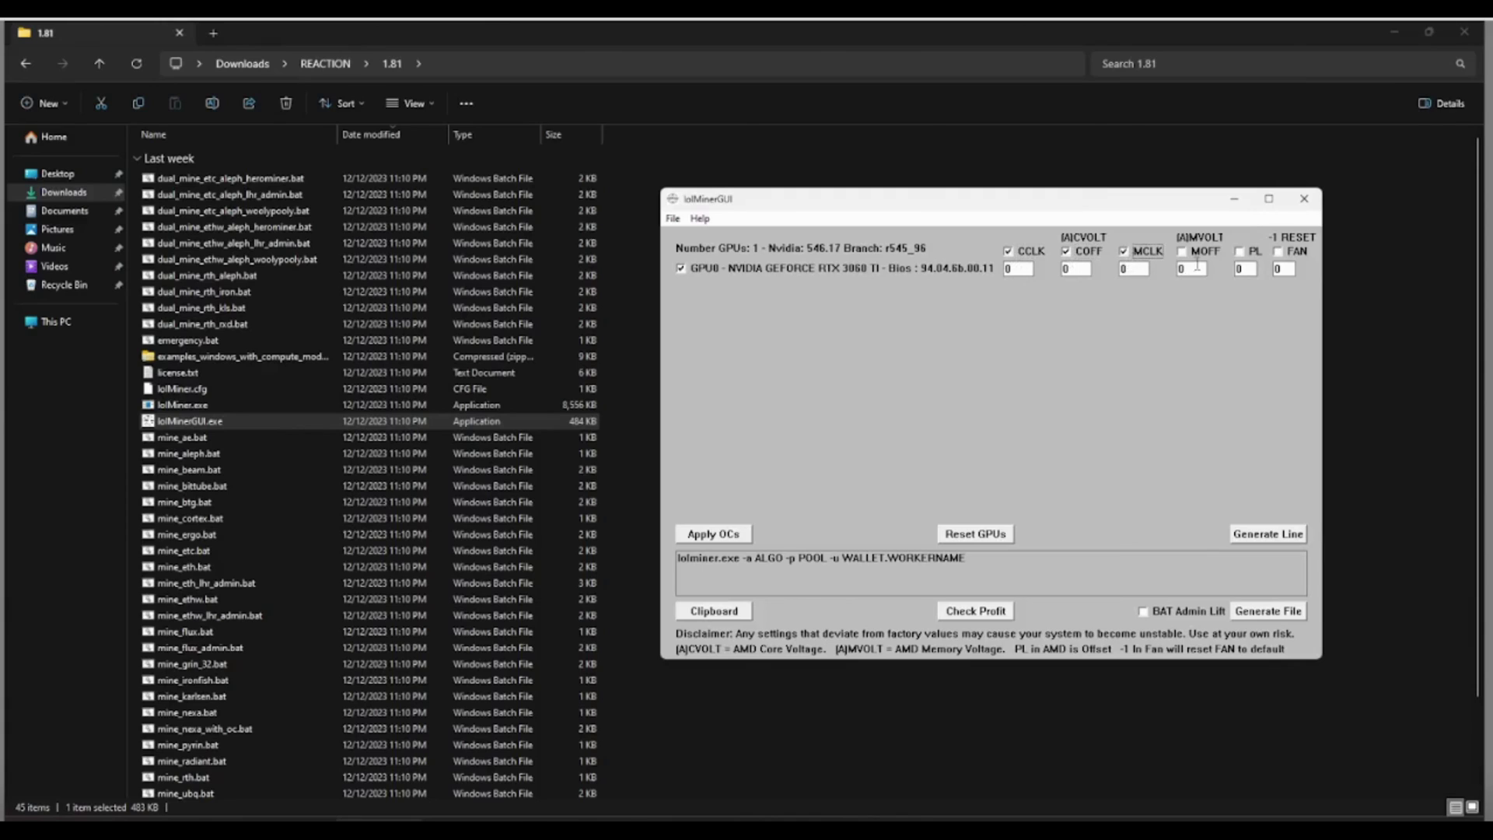
{"action": "left_click", "coordinate": [1239, 252]}
{"action": "left_click", "coordinate": [1278, 253]}
Enter CCLK 1500, COFF 150, MCLK 5000, PL 150, FAN 45, apply, and minimize.
{"action": "double_click", "coordinate": [1026, 269]}
{"action": "type", "text": "1500"}
{"action": "double_click", "coordinate": [1074, 269]}
{"action": "type", "text": "150"}
{"action": "double_click", "coordinate": [1137, 269]}
{"action": "type", "text": "5000"}
{"action": "type", "text": "150"}
{"action": "type", "text": "45"}
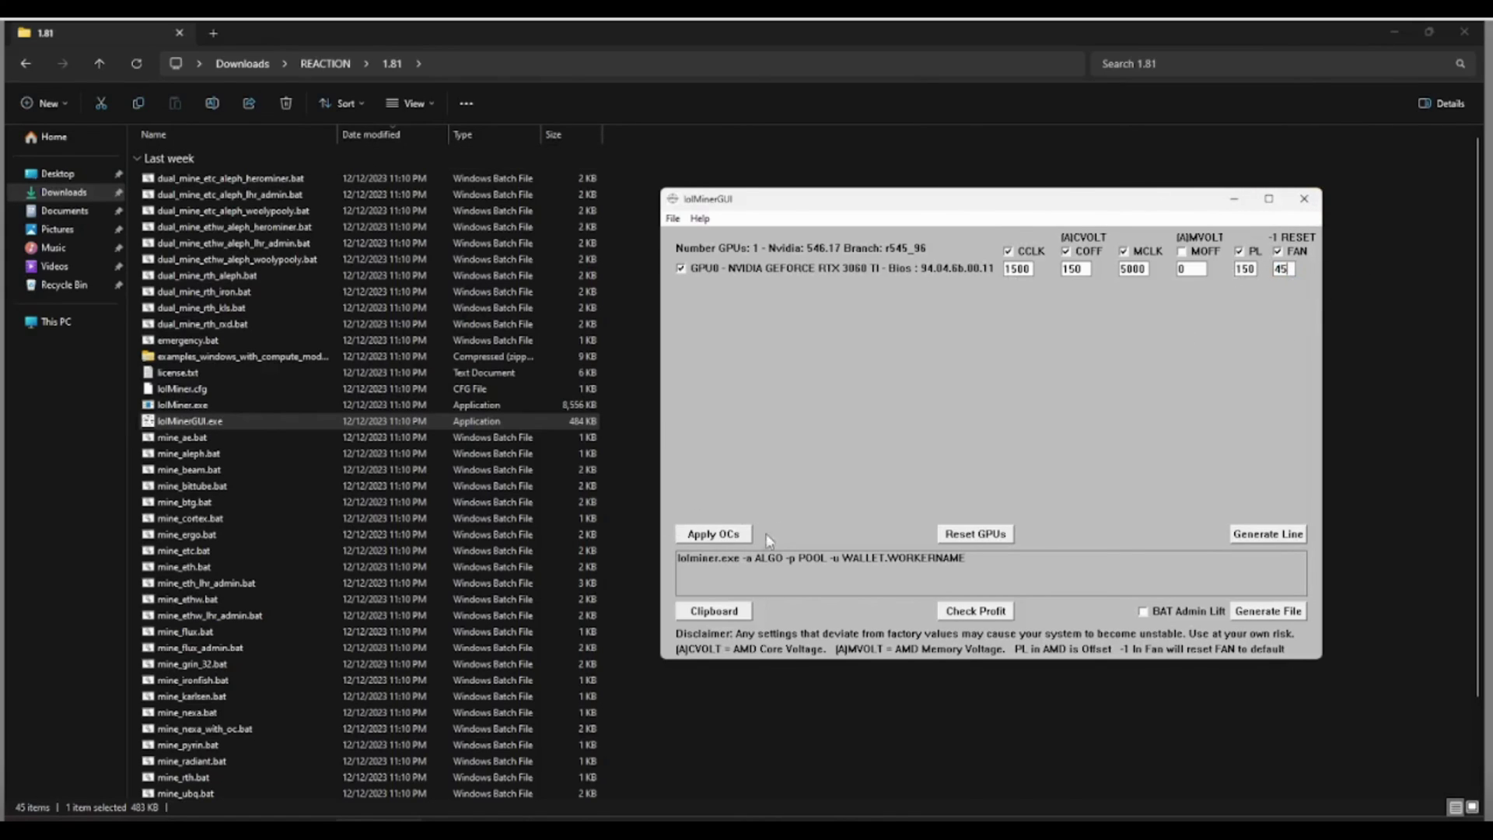
{"action": "left_click", "coordinate": [705, 536]}
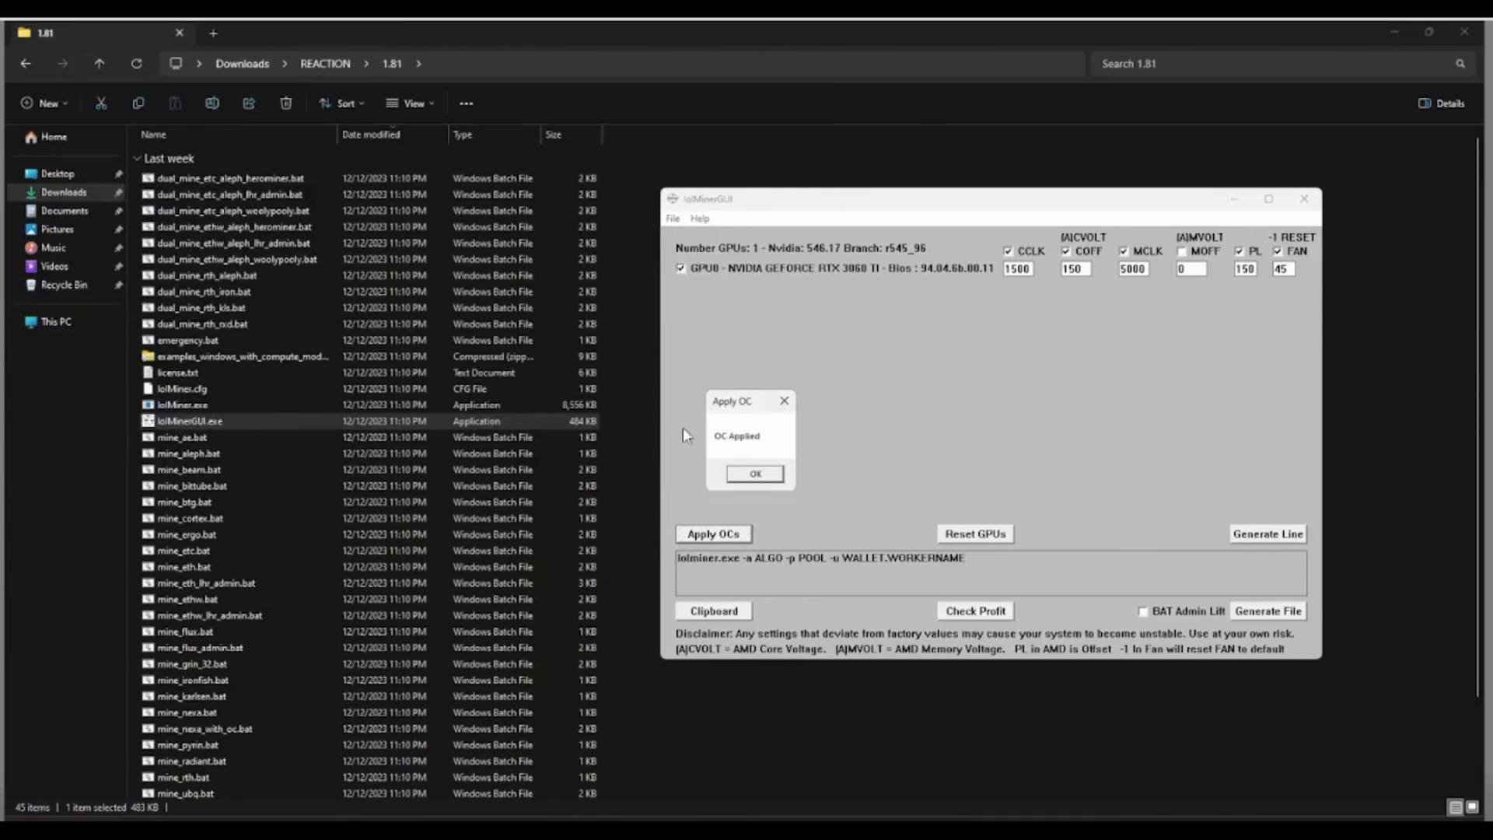
{"action": "left_click", "coordinate": [763, 473]}
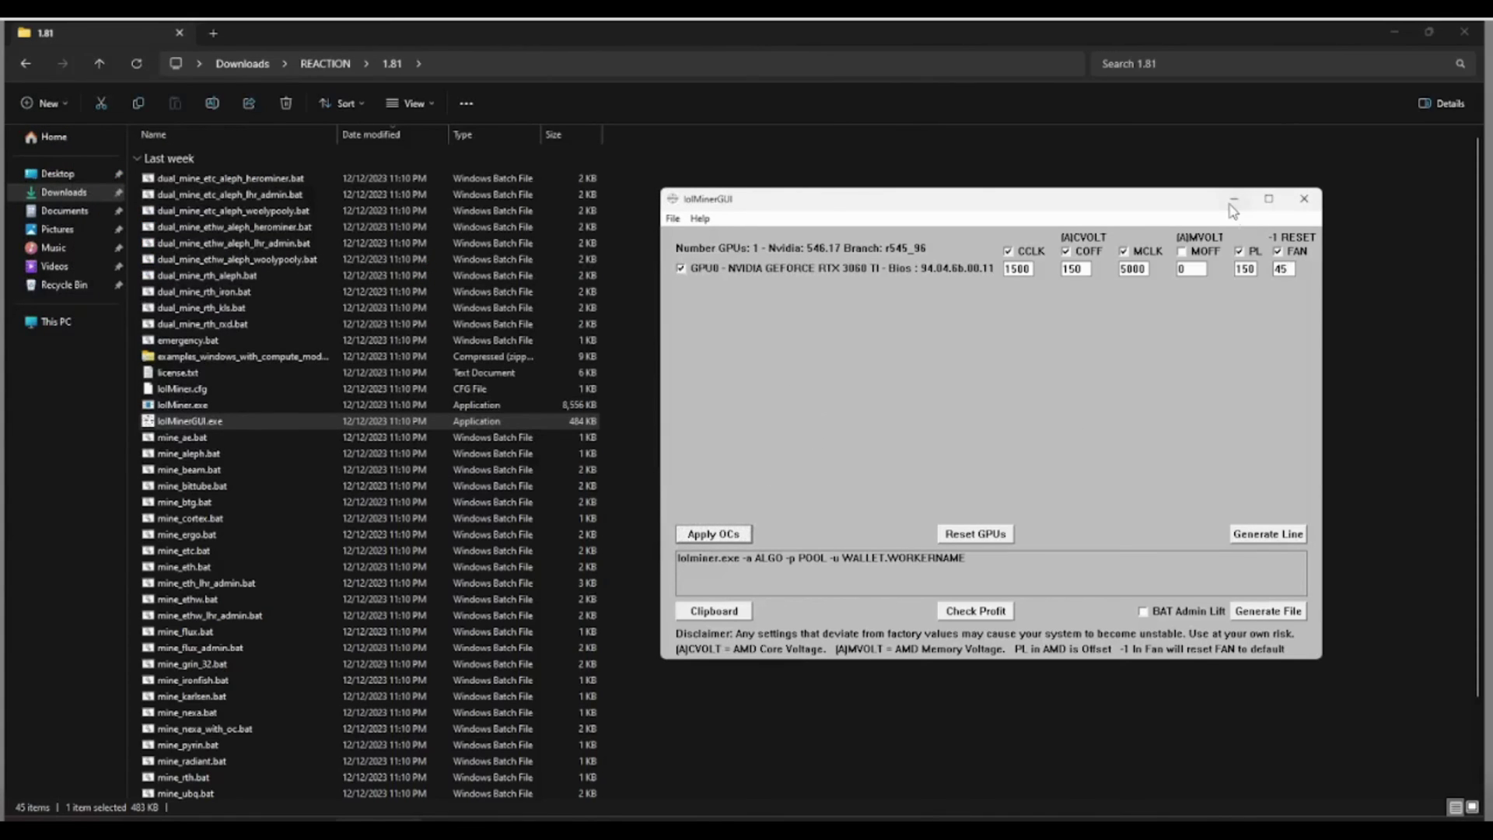
{"action": "left_click", "coordinate": [1234, 200]}
Set wildrig.exe in wildrig-multi-windows-0.40.1a to always run as administrator.
{"action": "left_click", "coordinate": [100, 63]}
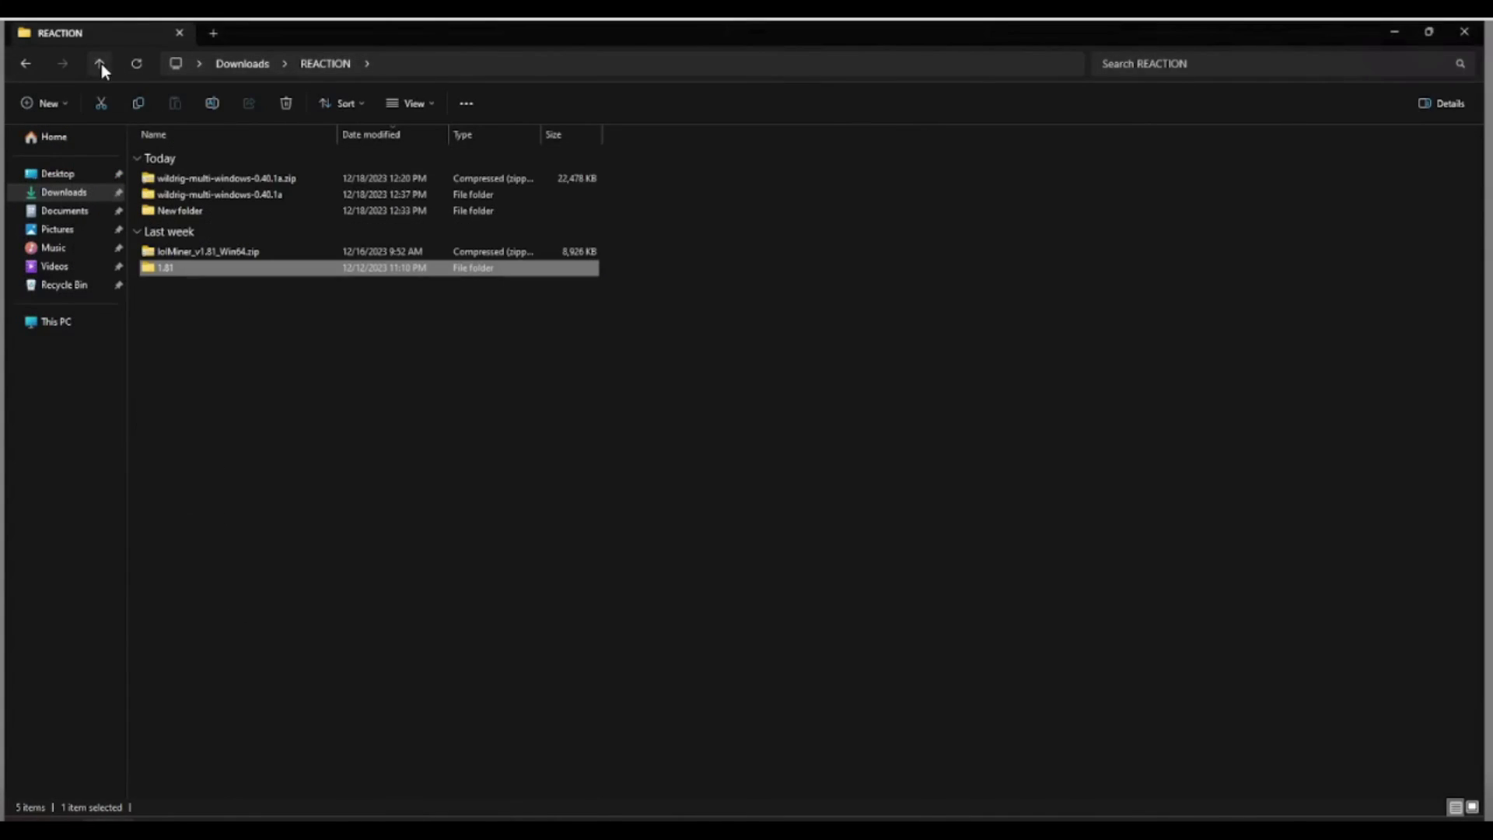
{"action": "left_click", "coordinate": [184, 198]}
{"action": "double_click", "coordinate": [242, 198]}
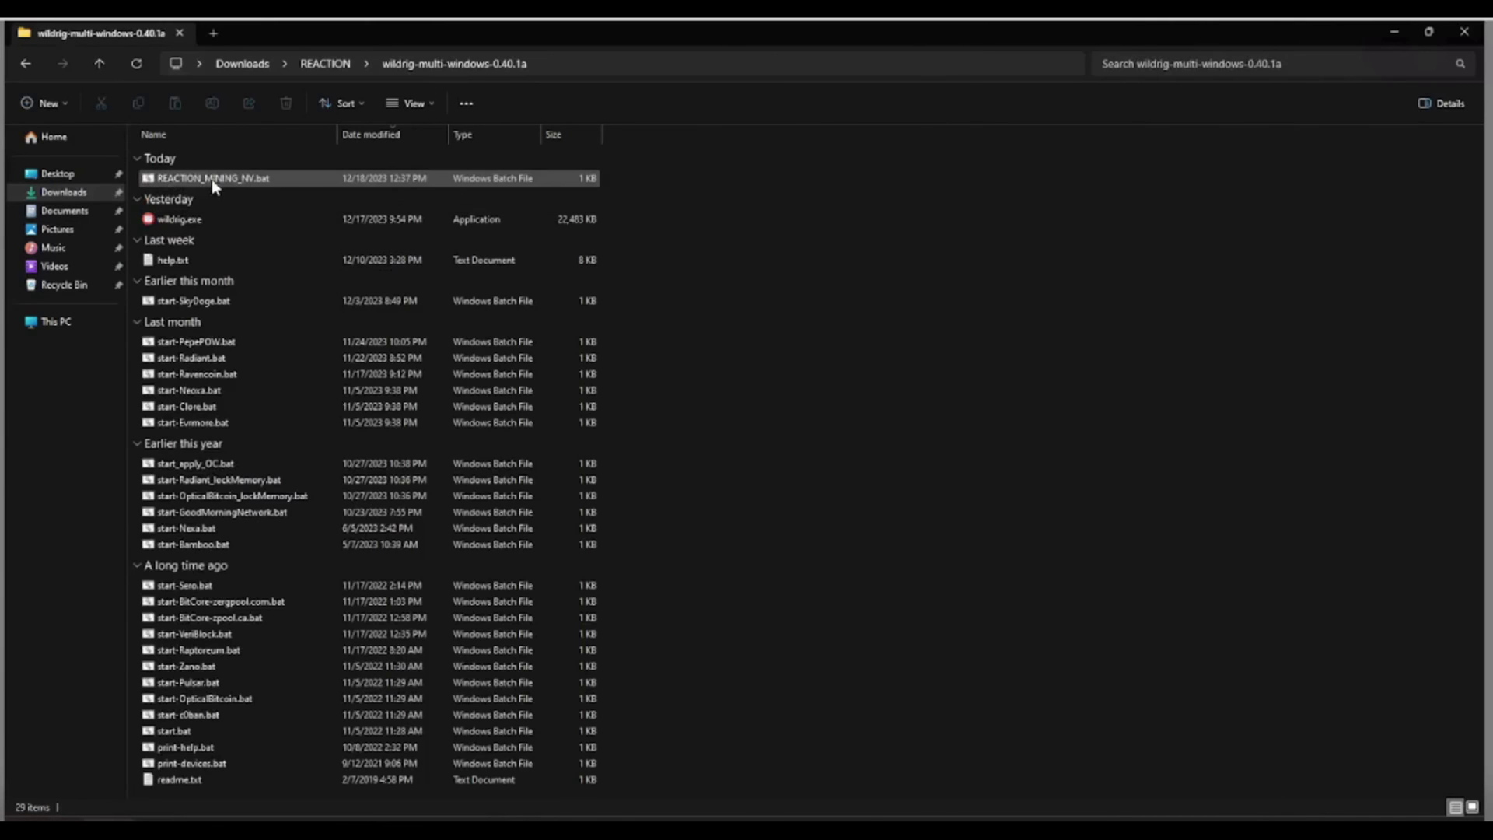
{"action": "right_click", "coordinate": [187, 216]}
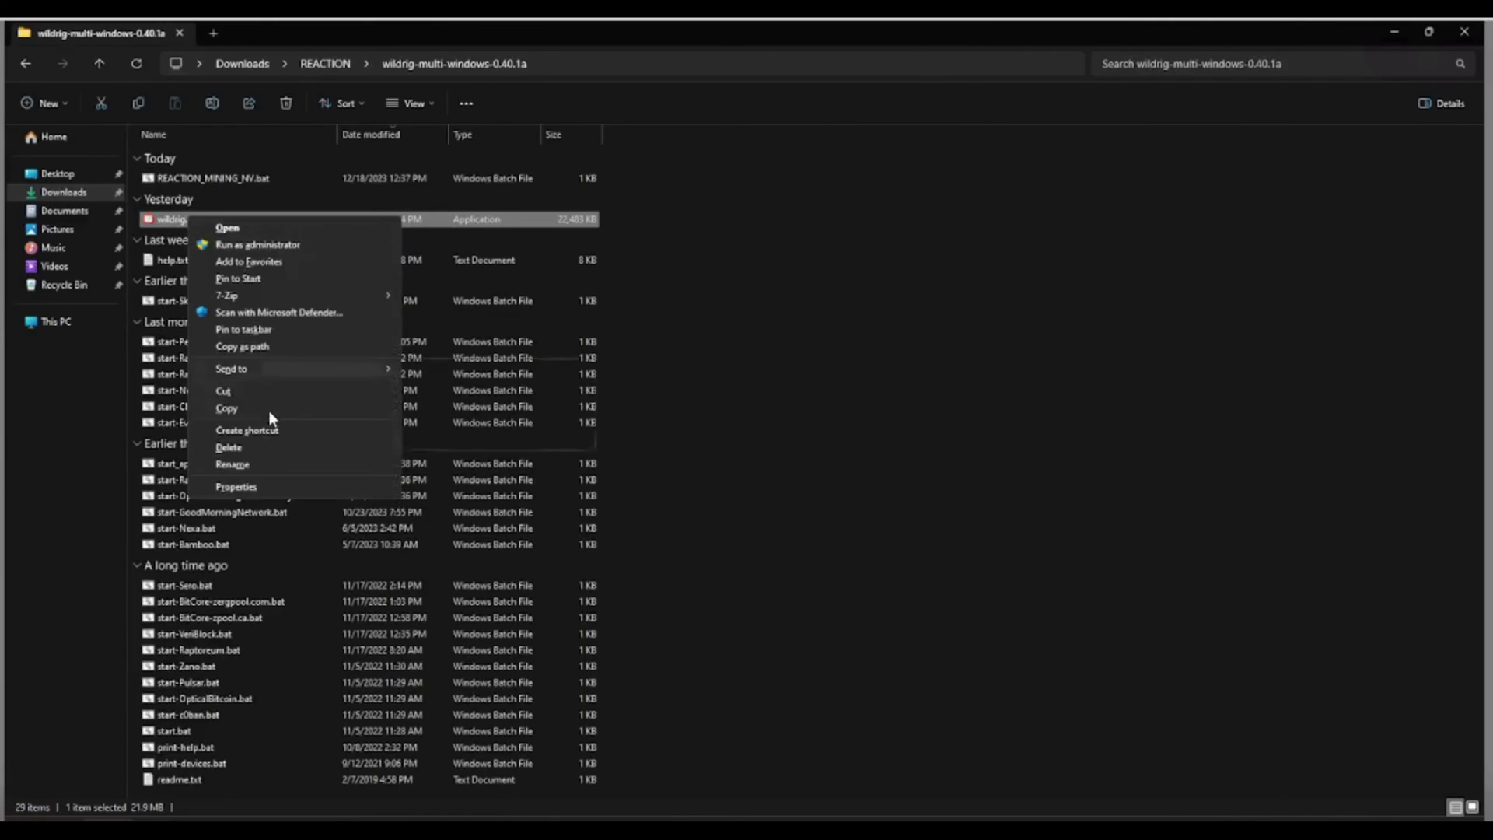
{"action": "left_click", "coordinate": [253, 487]}
{"action": "left_click", "coordinate": [265, 254]}
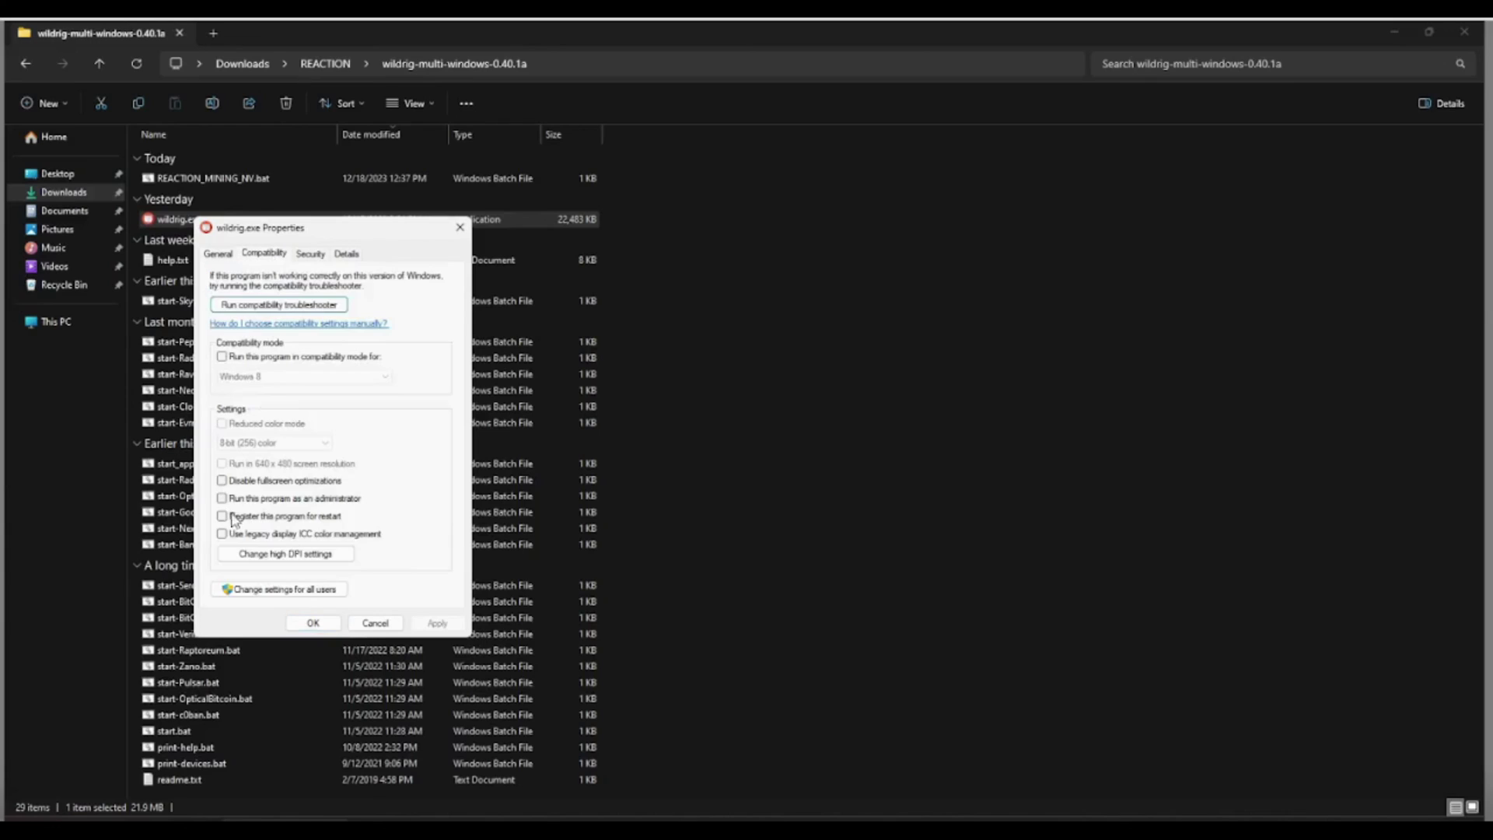
{"action": "left_click", "coordinate": [263, 501]}
{"action": "left_click", "coordinate": [435, 623]}
{"action": "left_click", "coordinate": [319, 623]}
Run REACTION_MINING_NV.bat to start mining.
{"action": "left_click", "coordinate": [251, 177]}
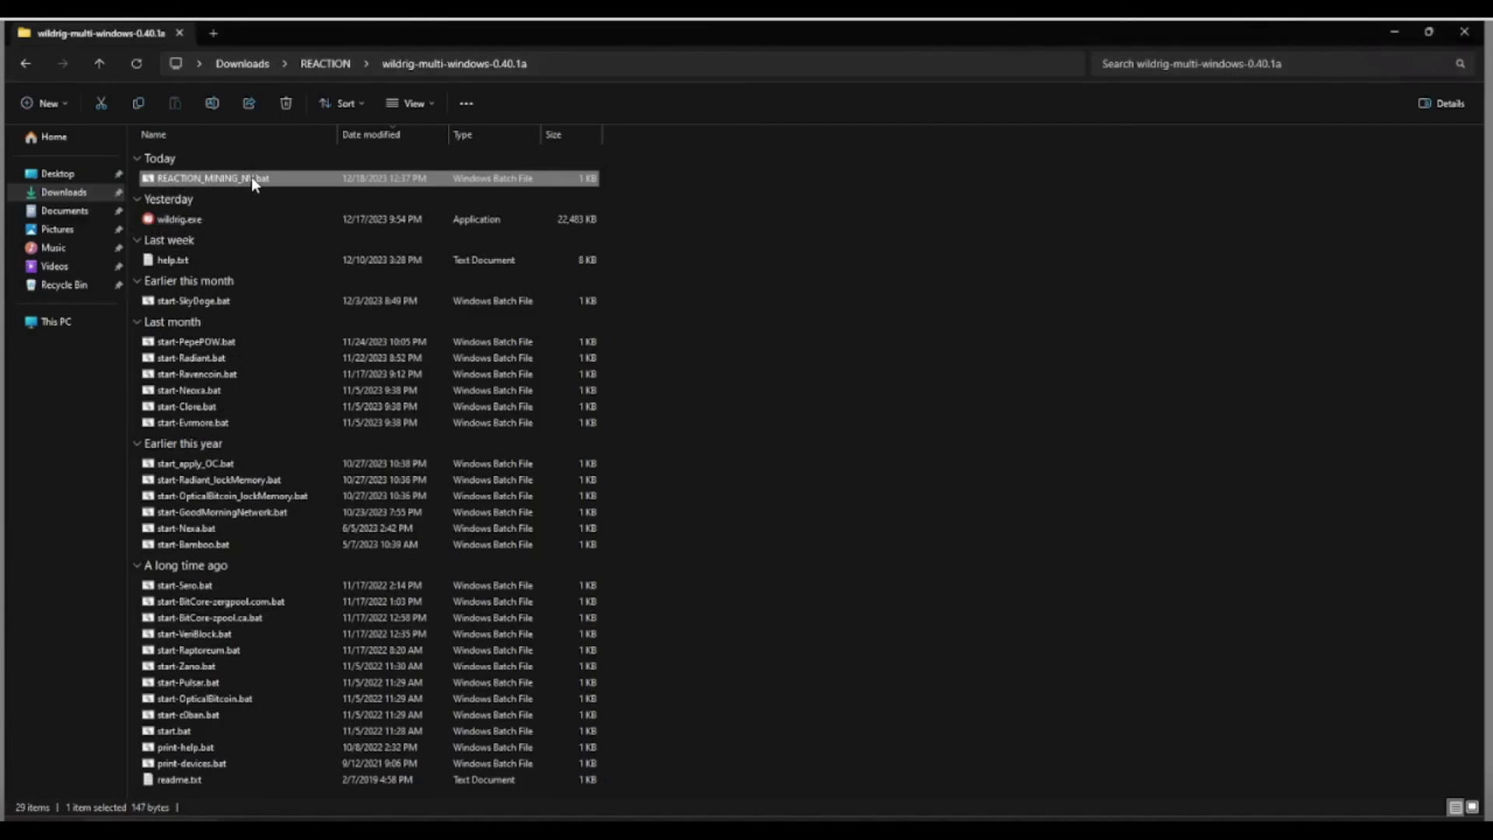
{"action": "right_click", "coordinate": [251, 178]}
{"action": "left_click", "coordinate": [296, 189]}
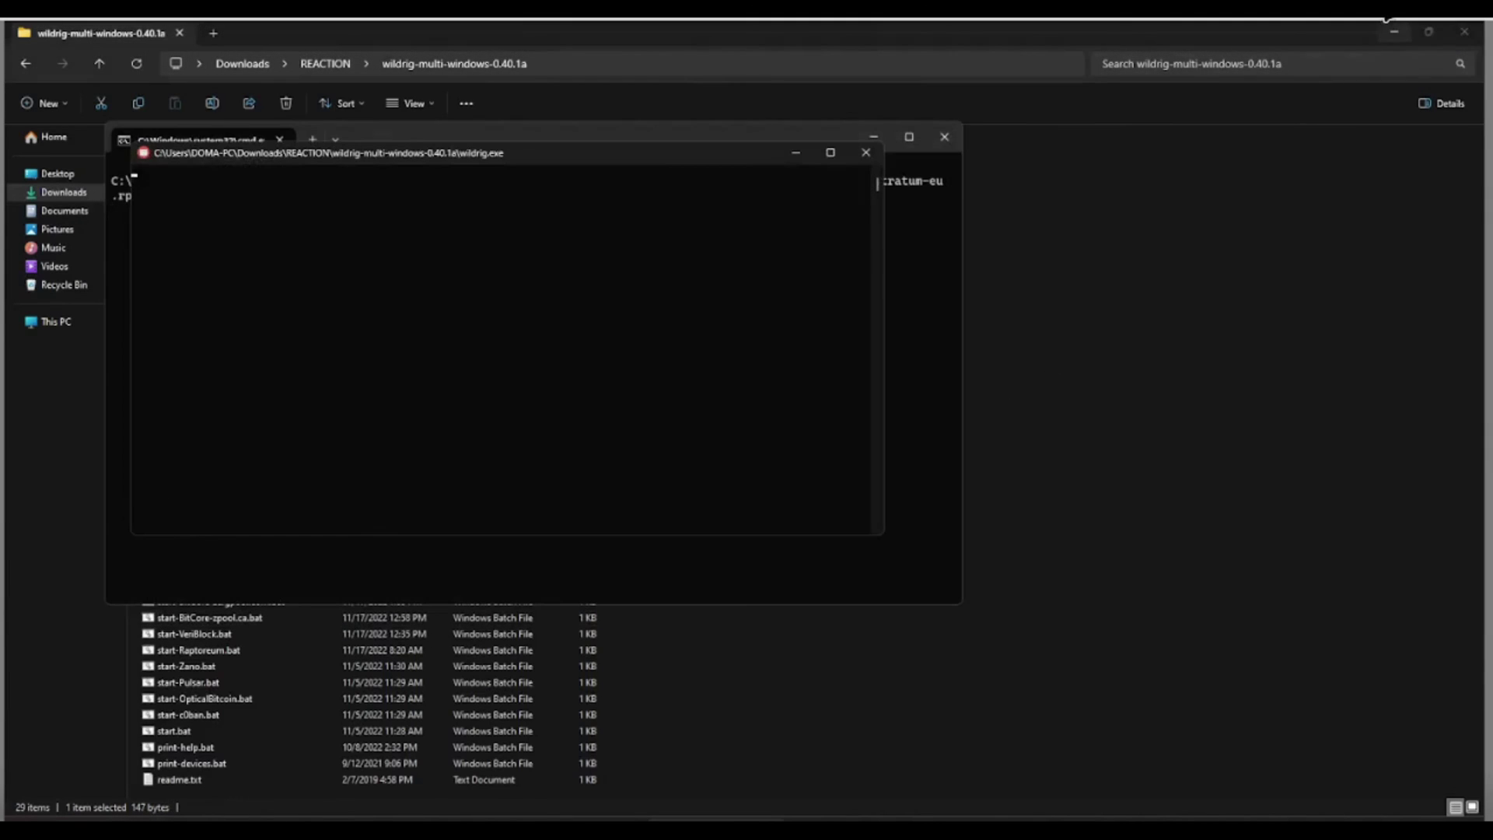
Maximize the WildRig console window, then open rplant's My Miner wallet lookup.
{"action": "left_click", "coordinate": [831, 153]}
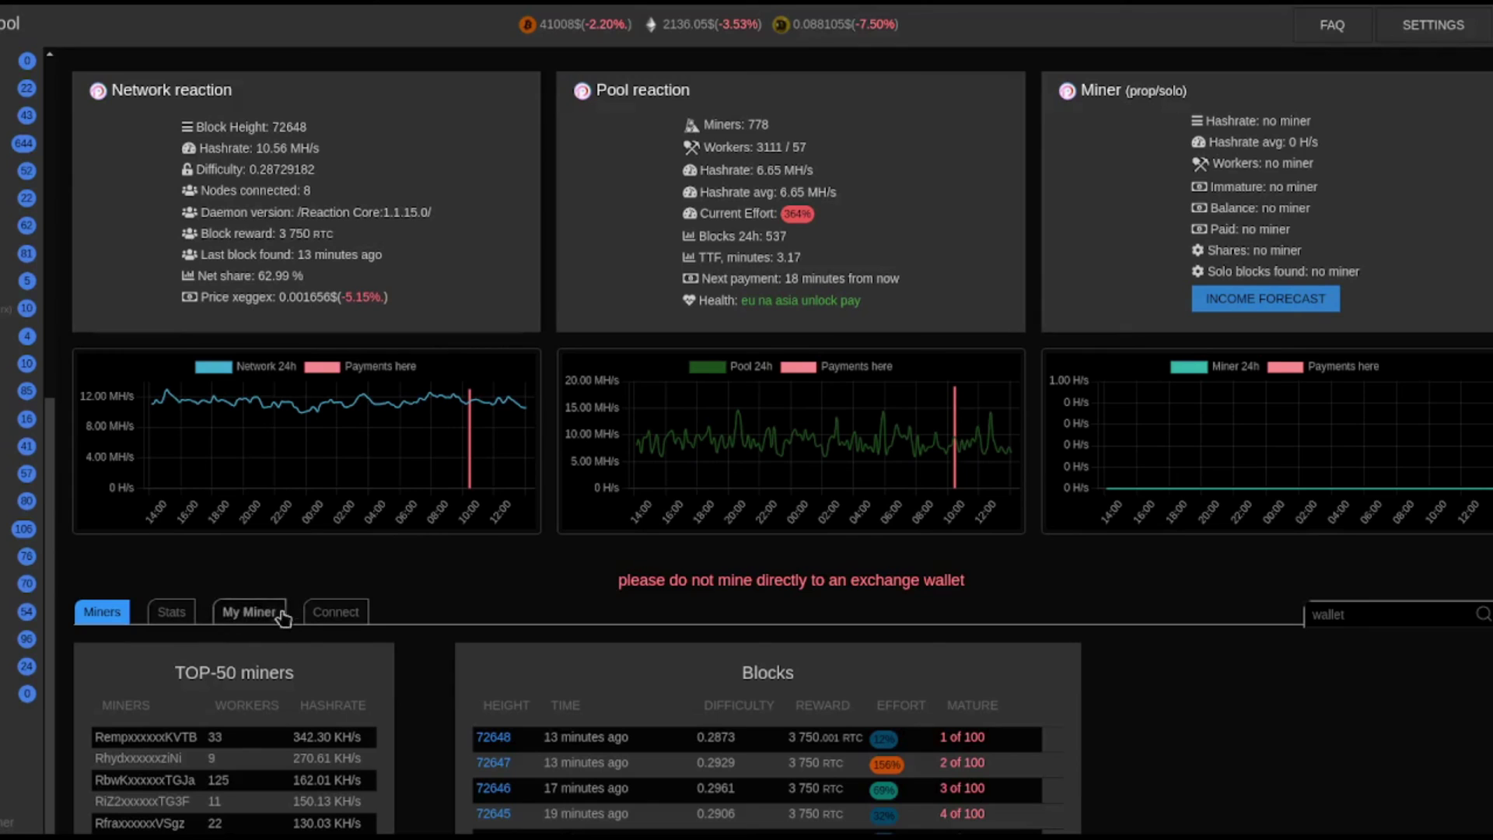
{"action": "left_click", "coordinate": [257, 618]}
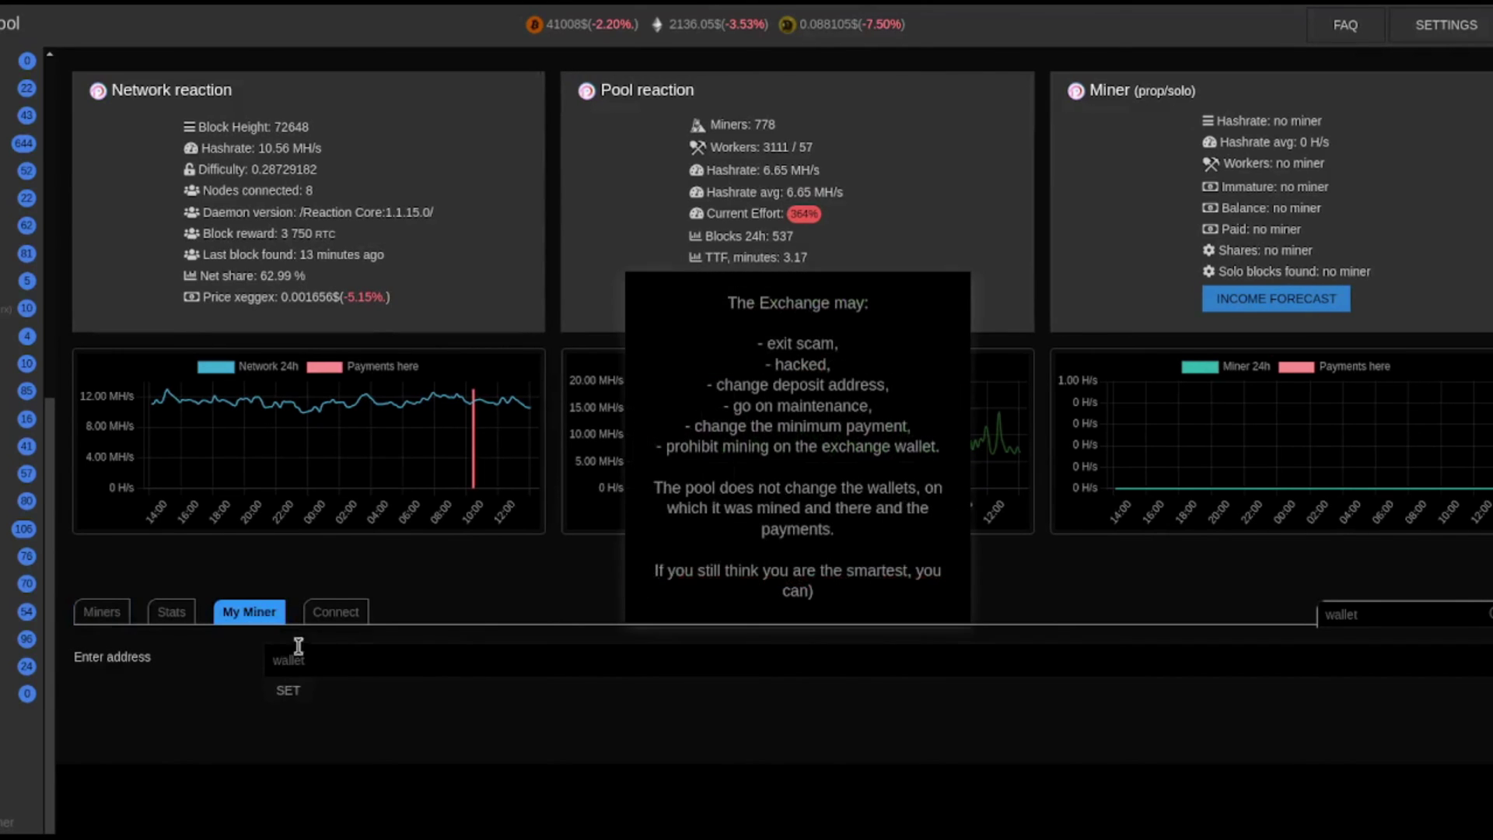